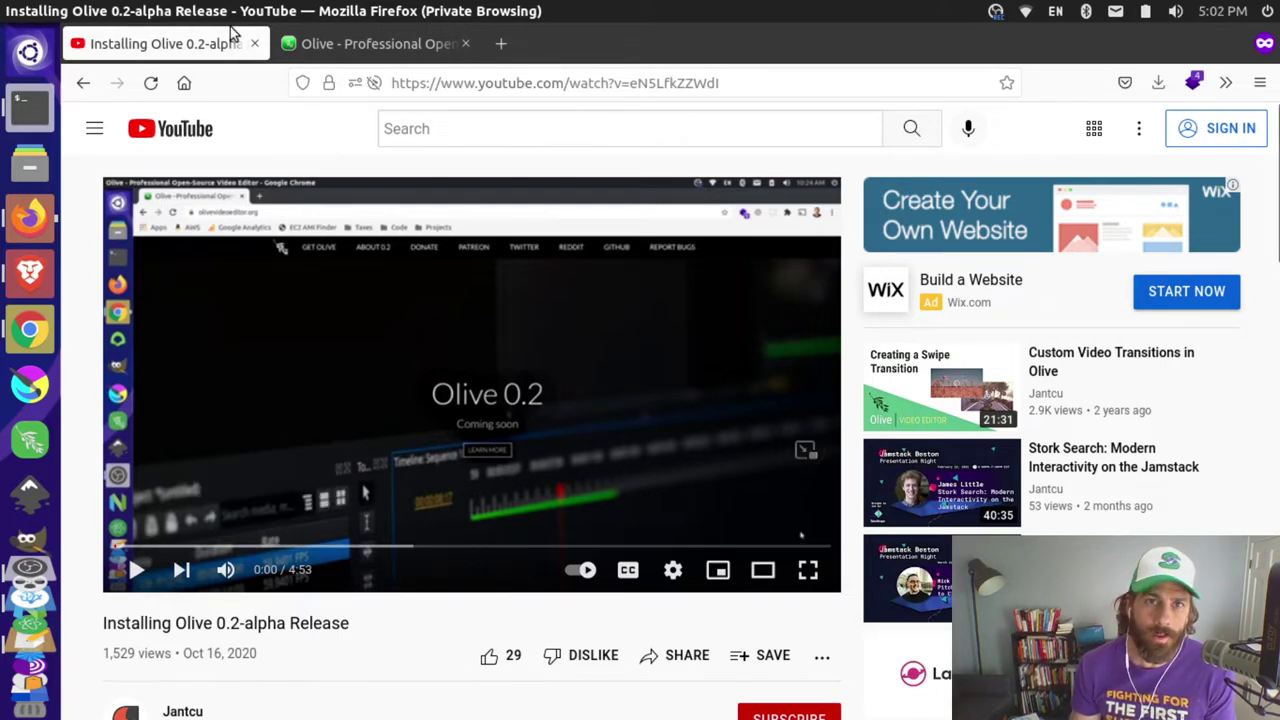
# Switch to the 'Olive - Professional Open-Source Video Editor' tab in Firefox.
pyautogui.click(343, 43)
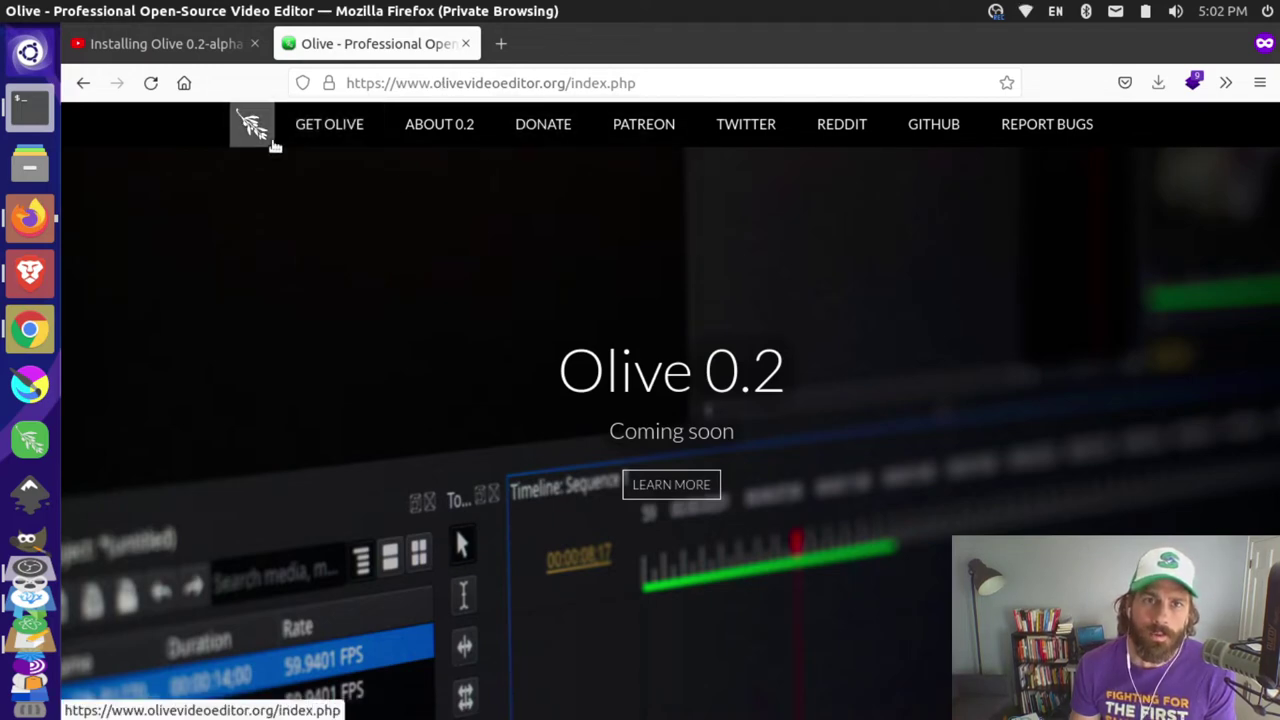
# Open the GET OLIVE download page and briefly run, then close, the old installed Olive.
pyautogui.click(320, 132)
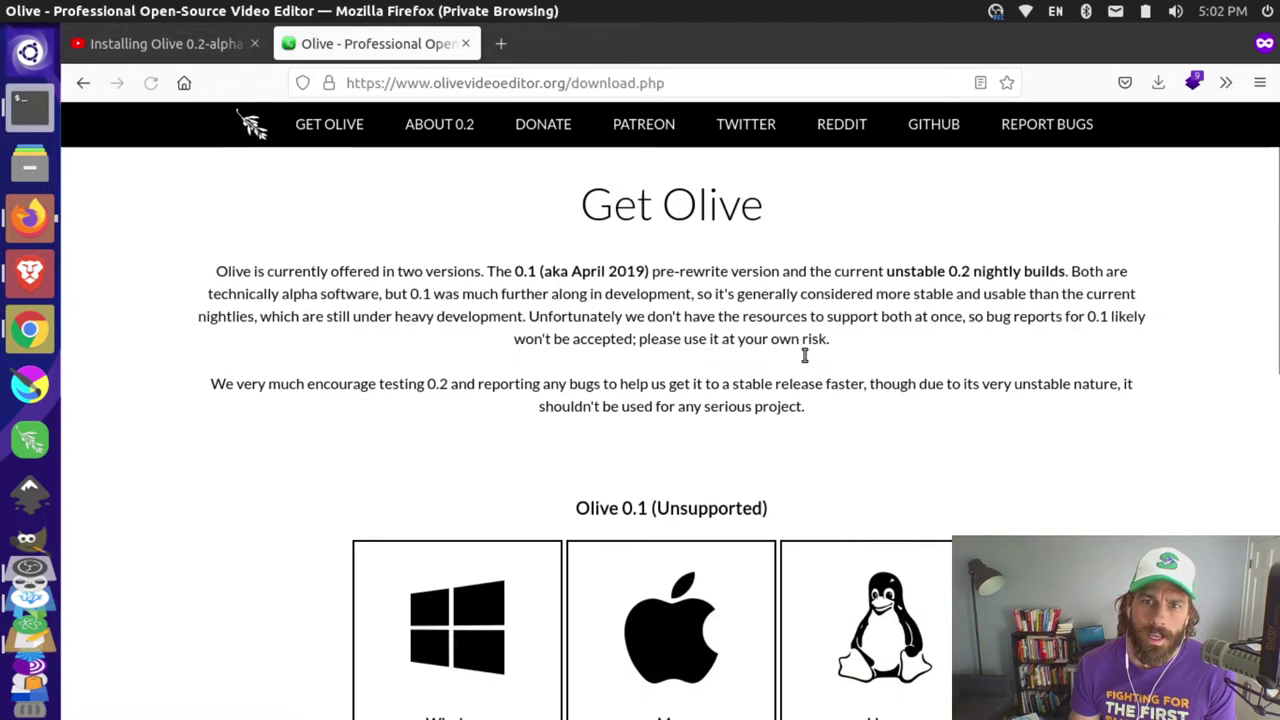
pyautogui.scroll(-4, 777, 403)
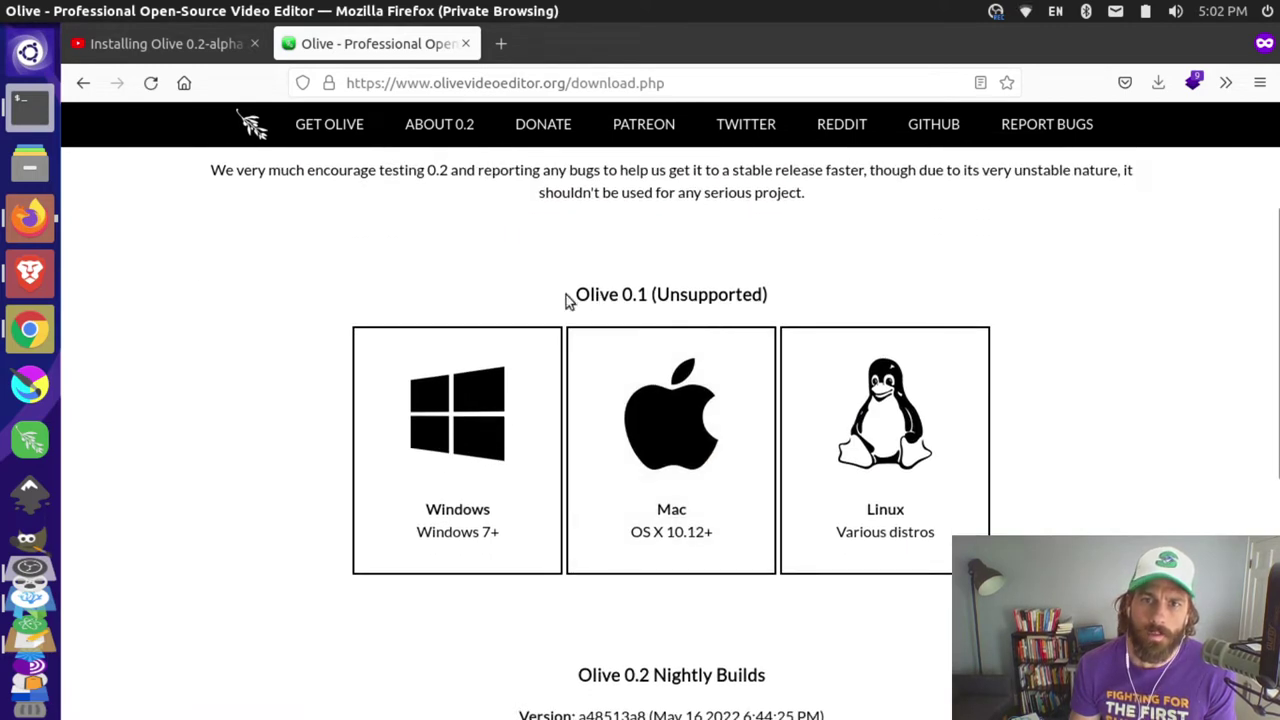
pyautogui.click(29, 440)
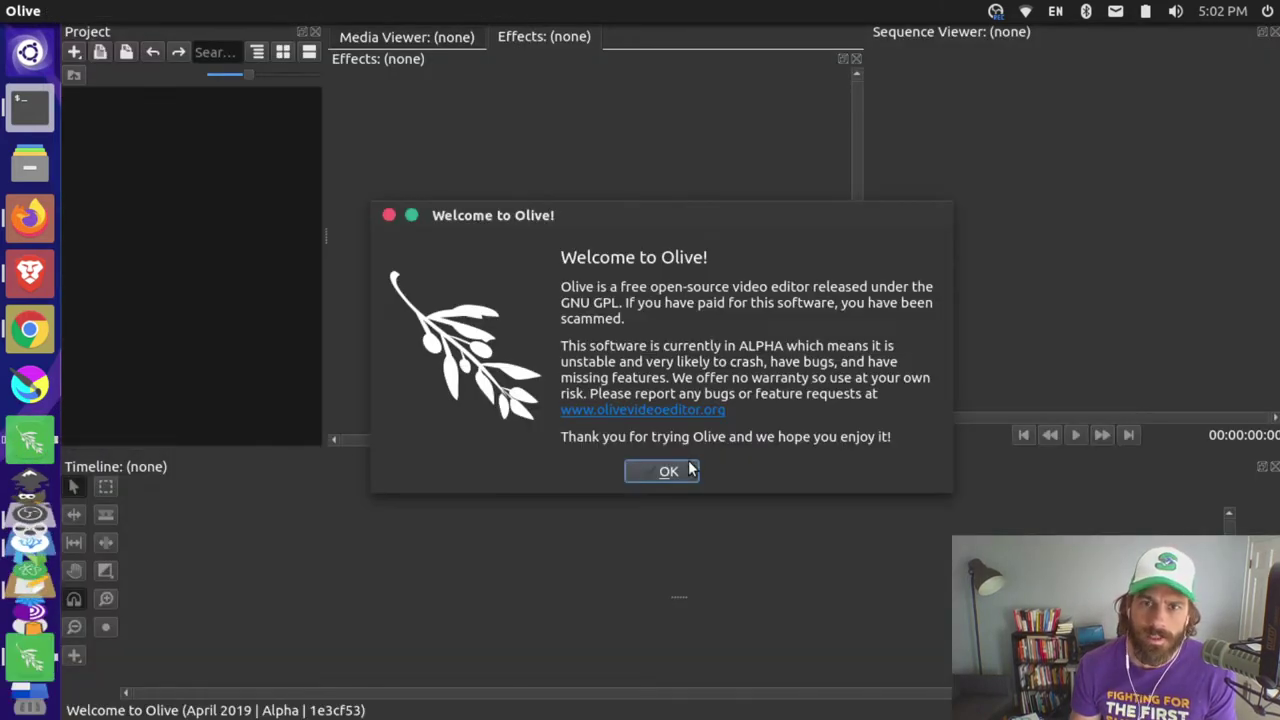
pyautogui.click(689, 468)
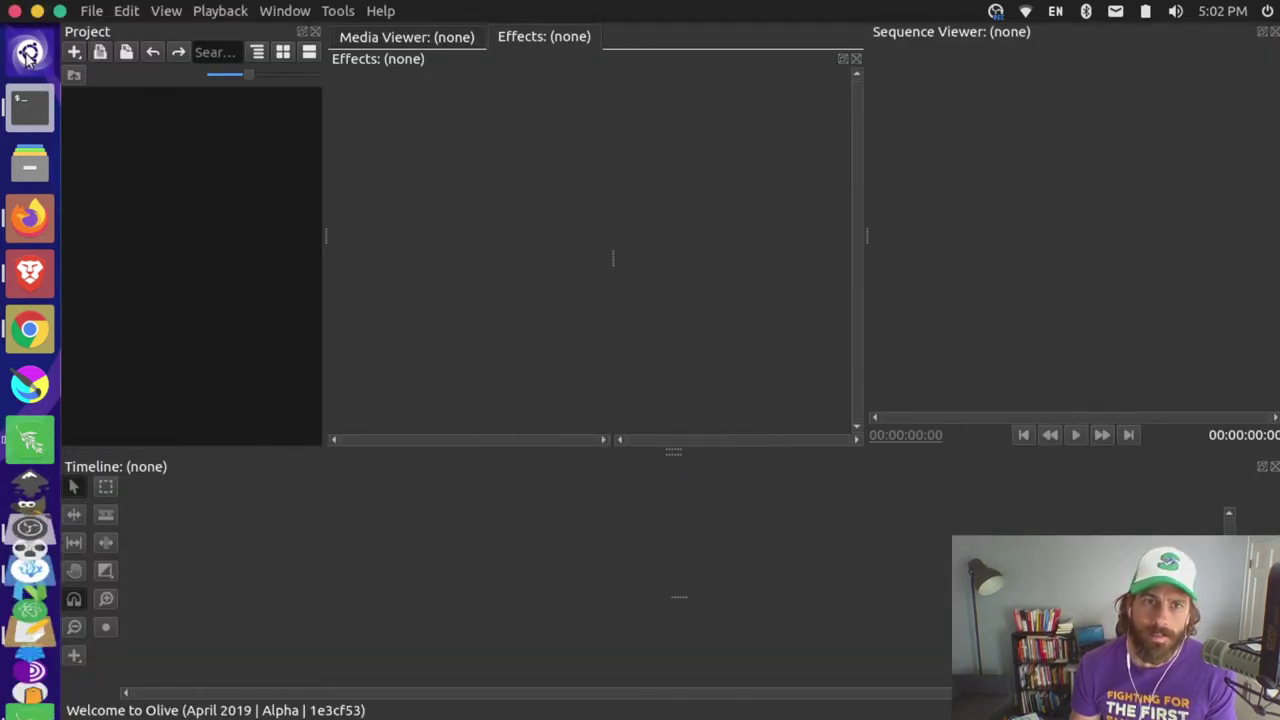
pyautogui.click(15, 11)
# Download the Linux AppImage (64-bit) of the Olive 0.2 nightly build.
pyautogui.scroll(-5, 536, 300)
pyautogui.scroll(-2, 883, 470)
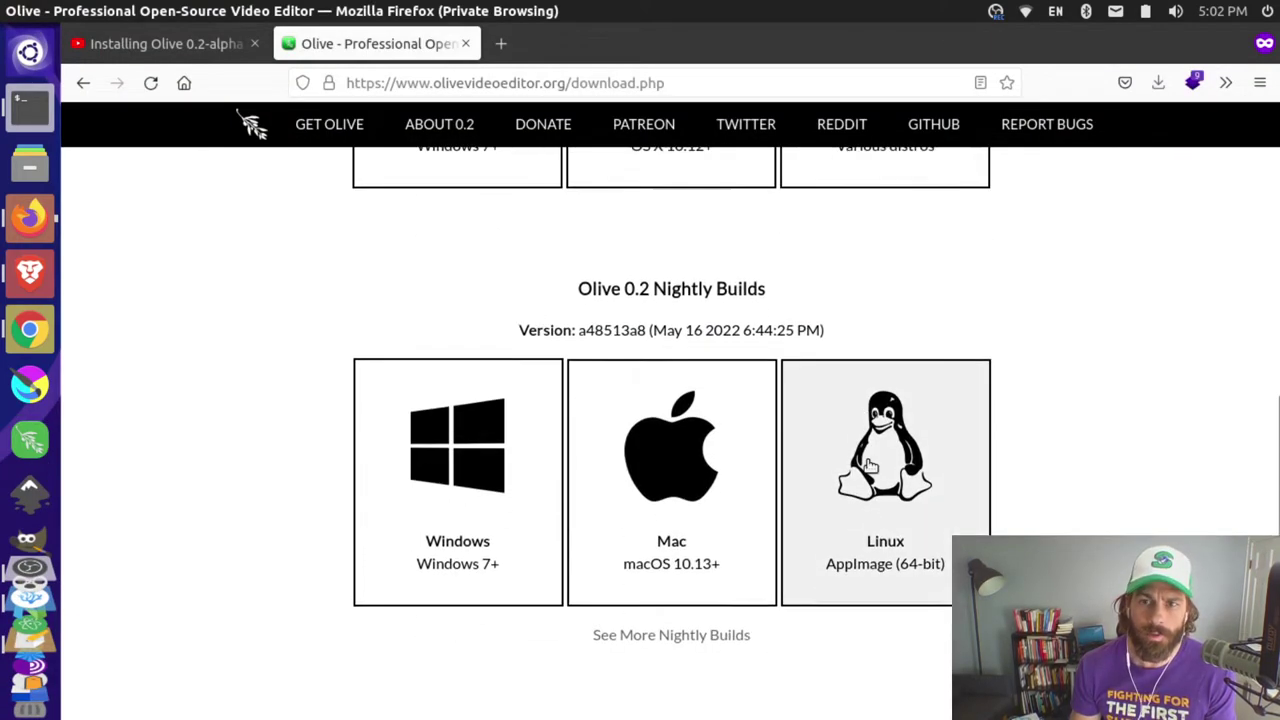
pyautogui.click(883, 472)
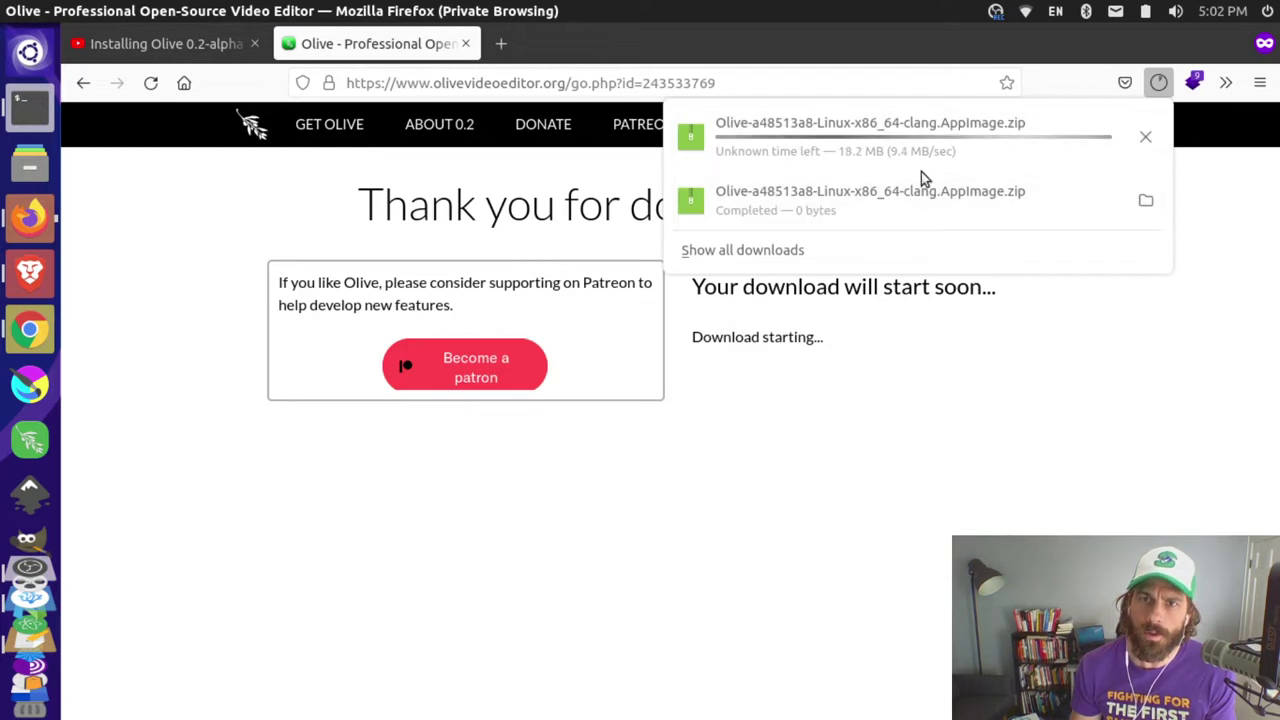
pyautogui.click(28, 163)
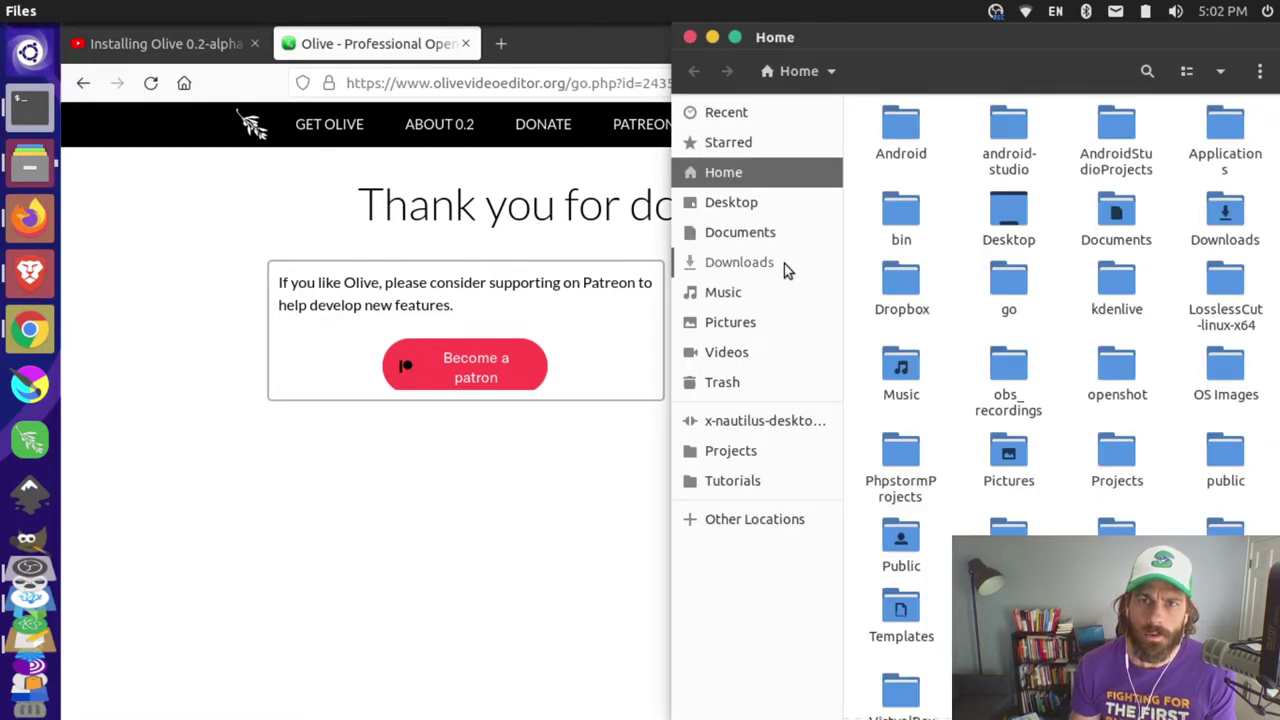
# Extract the Olive zip in Downloads and open its folder to the Olive AppImage file.
pyautogui.click(778, 268)
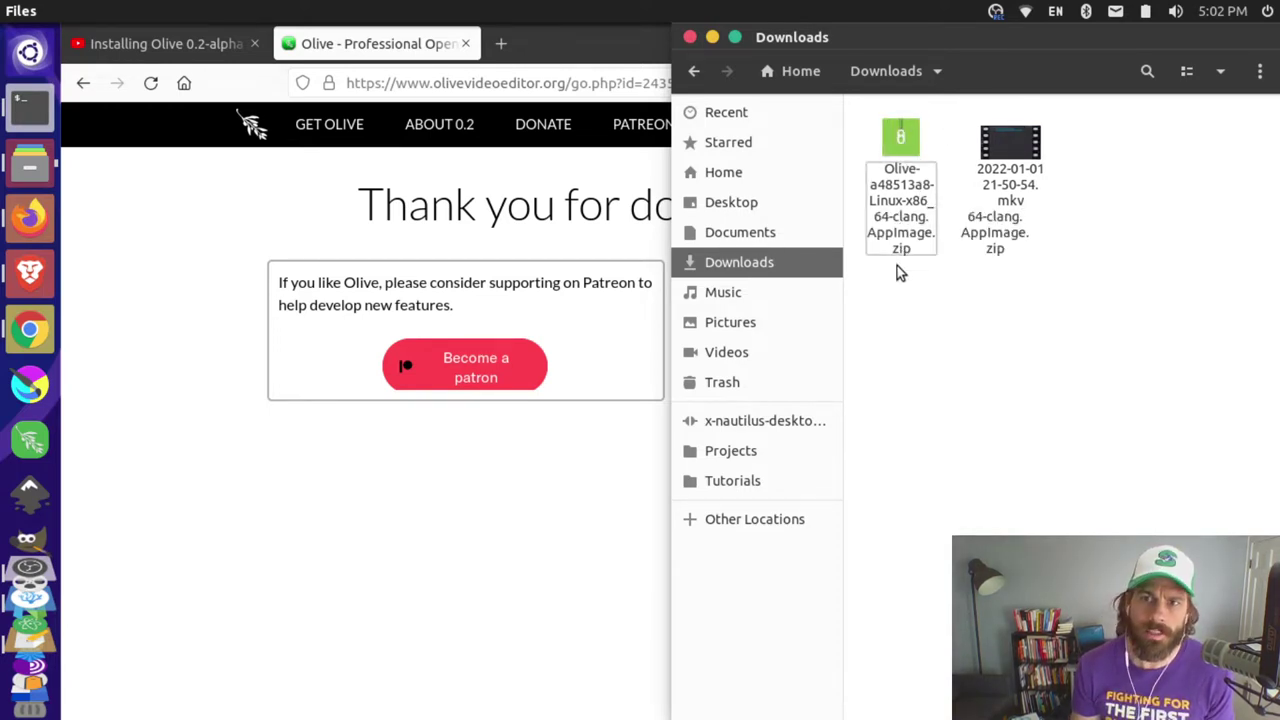
pyautogui.rightClick(904, 144)
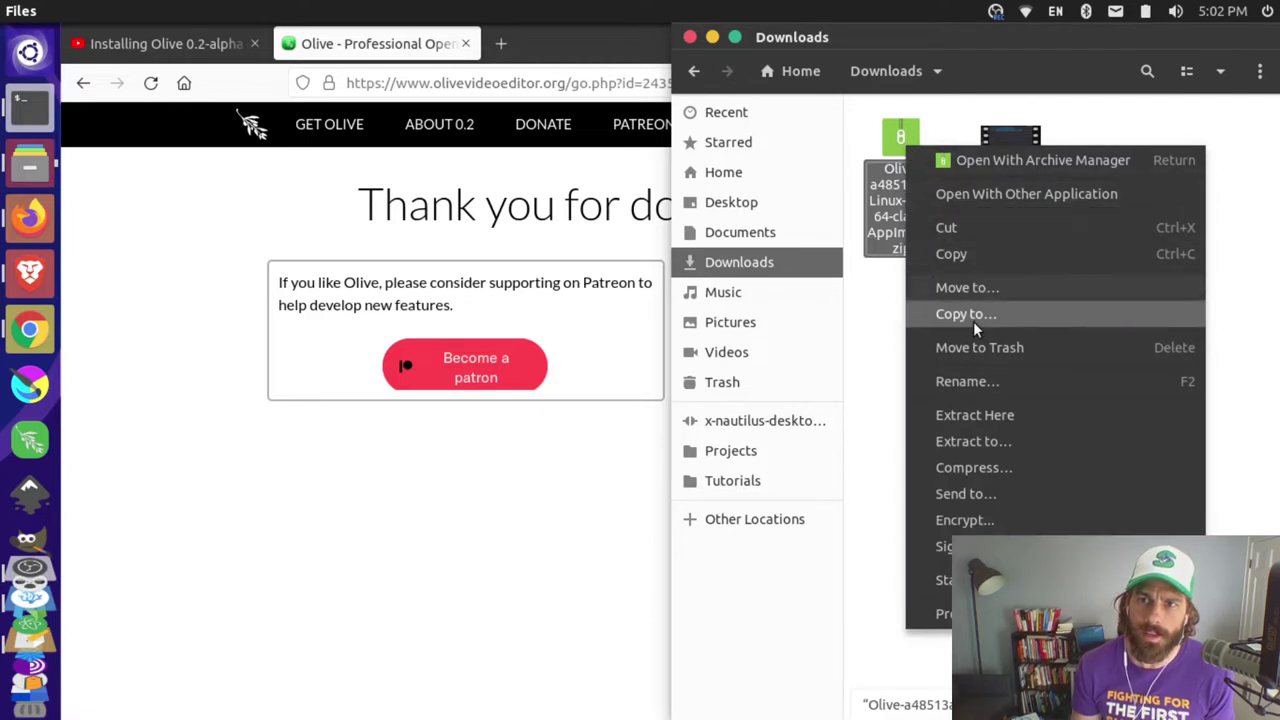
pyautogui.click(990, 413)
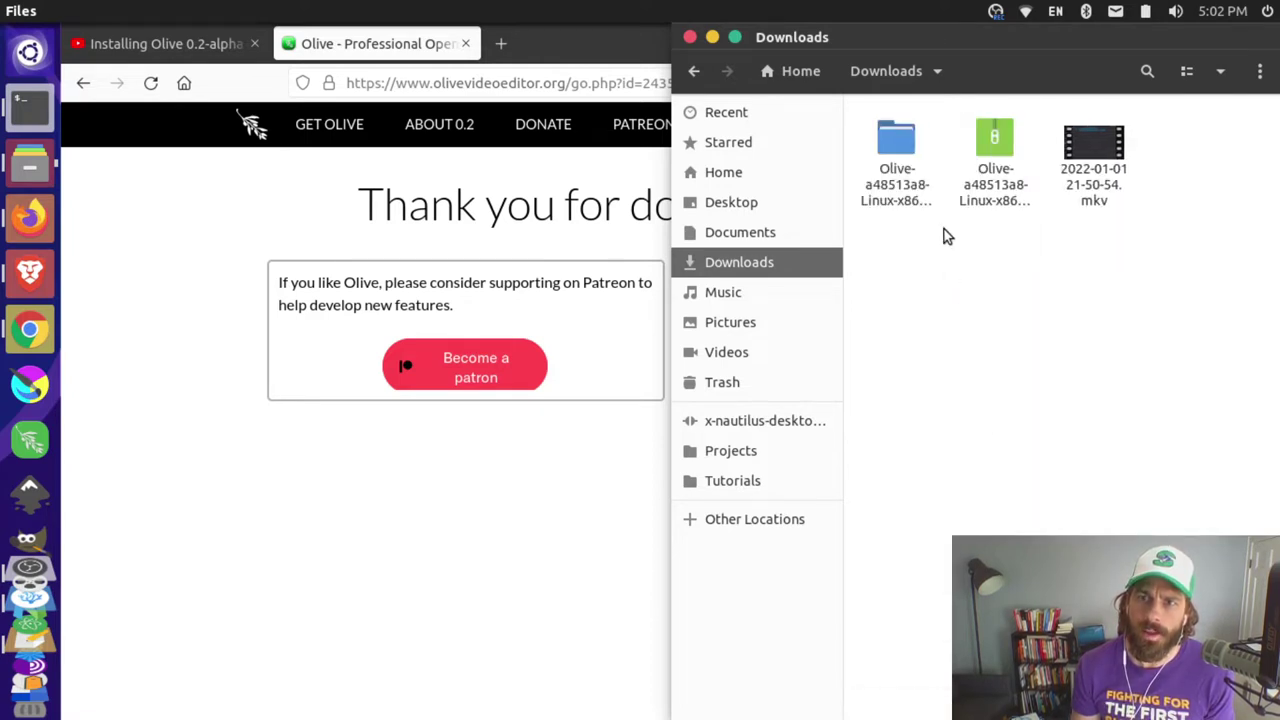
pyautogui.doubleClick(897, 160)
pyautogui.click(918, 165)
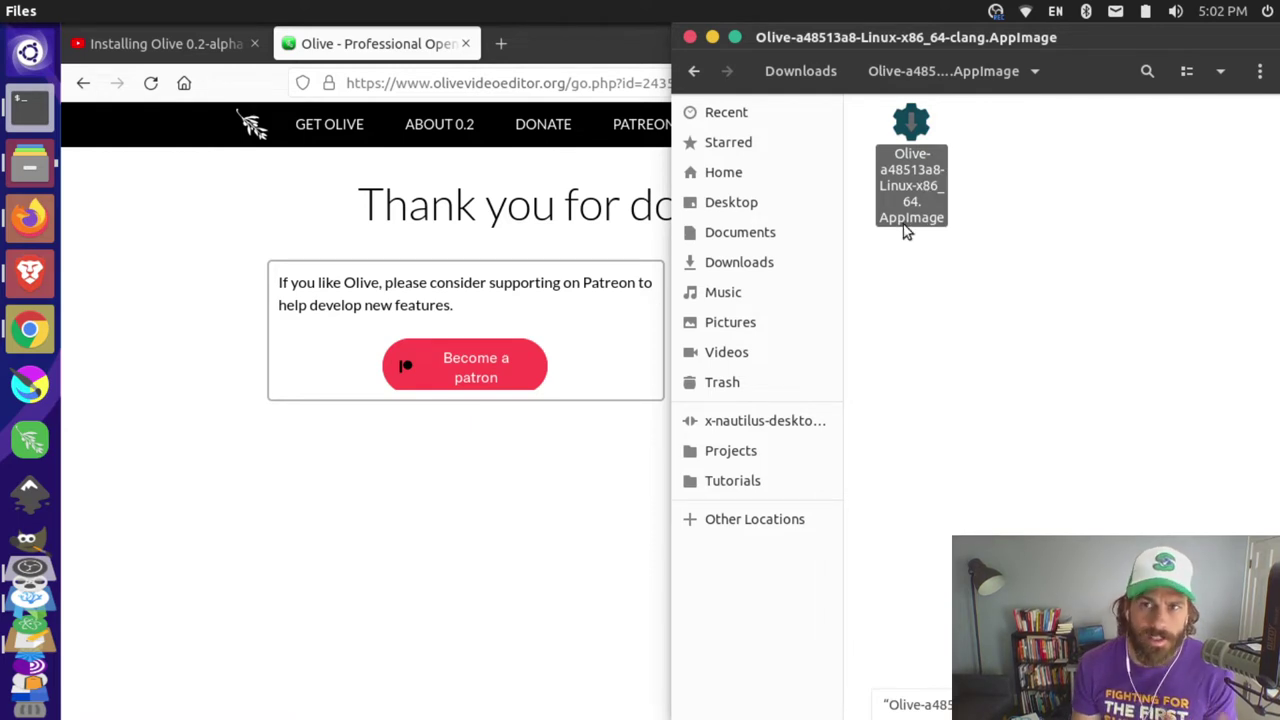
# In Terminal, cd into the extracted Olive folder in Downloads and list it with la.
pyautogui.click(46, 112)
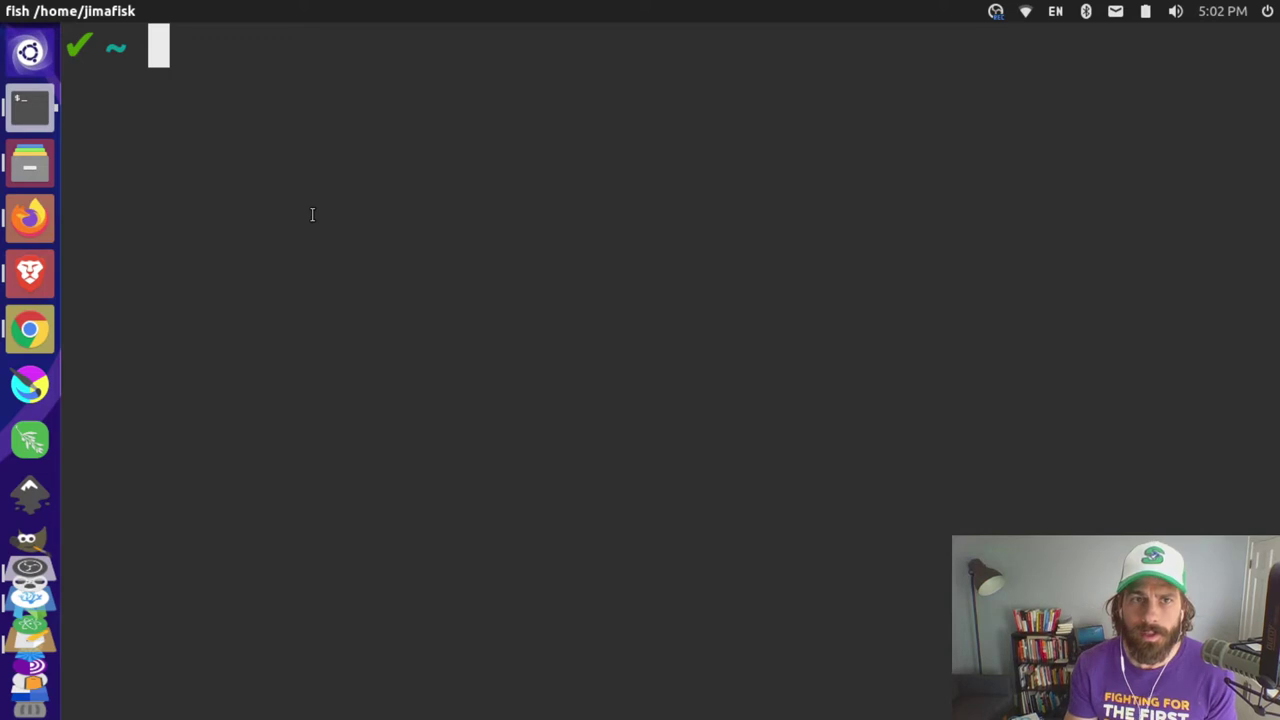
pyautogui.write('cd ~/')
pyautogui.press('Right')
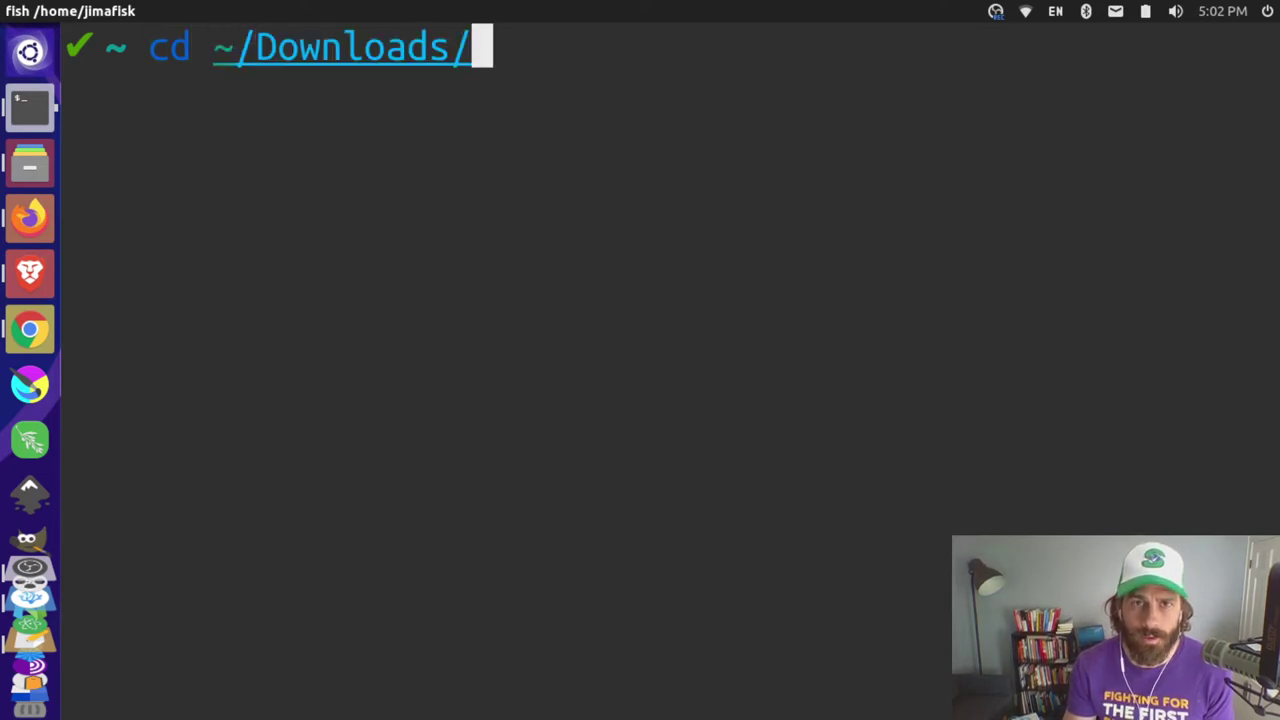
pyautogui.press('Tab')
pyautogui.press('Return')
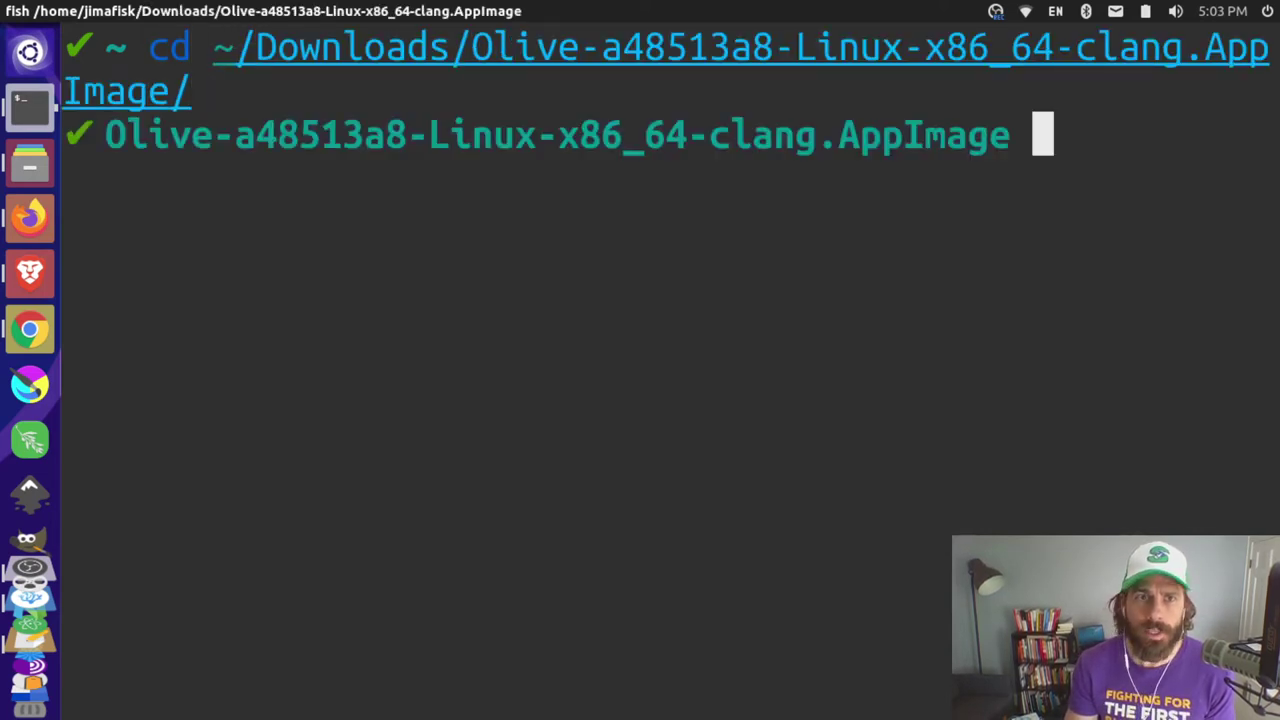
pyautogui.write('la')
pyautogui.press('Return')
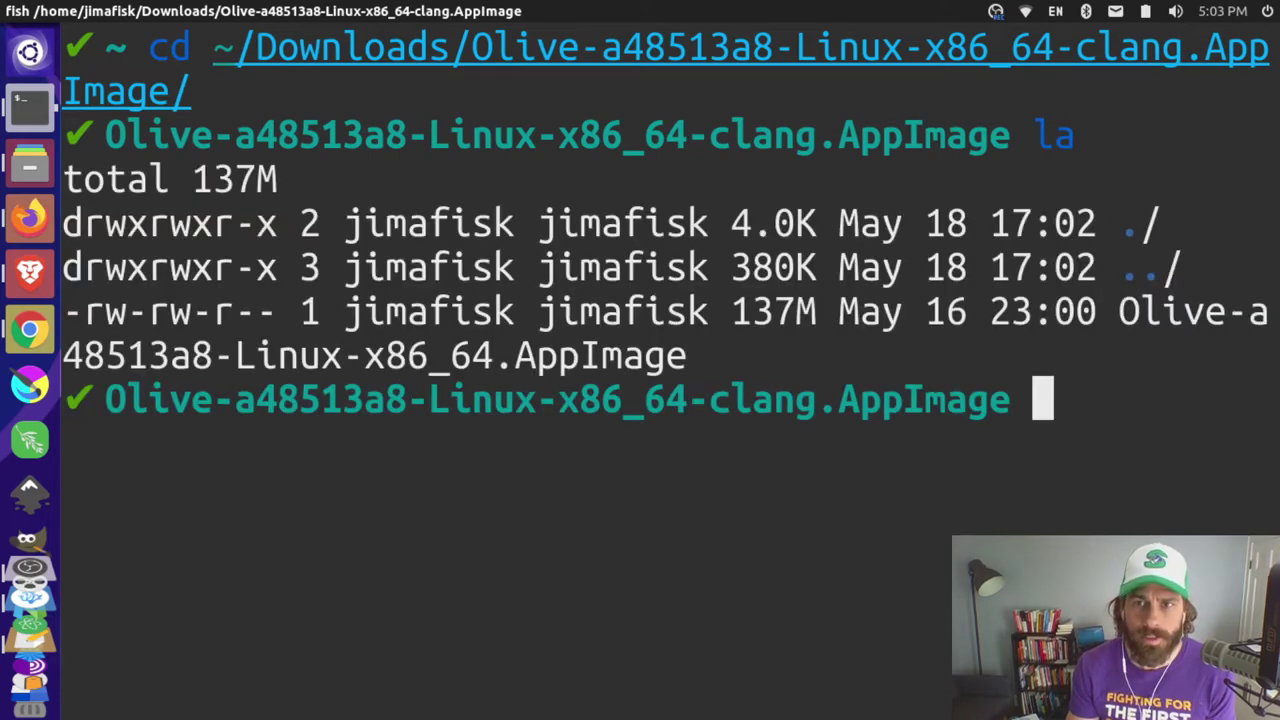
# Make the Olive AppImage executable with chmod u+x.
pyautogui.hotkey('ctrl', '-')
pyautogui.hotkey('ctrl', '-')
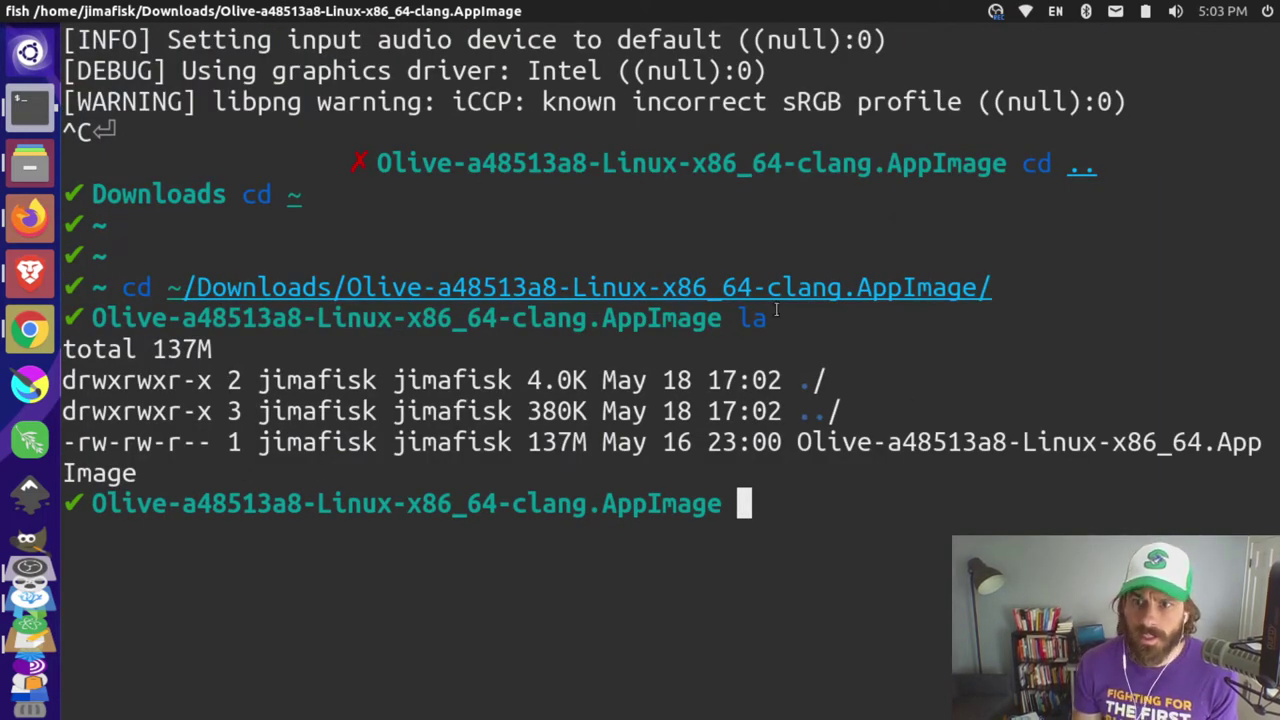
pyautogui.doubleClick(799, 442)
pyautogui.click(818, 480)
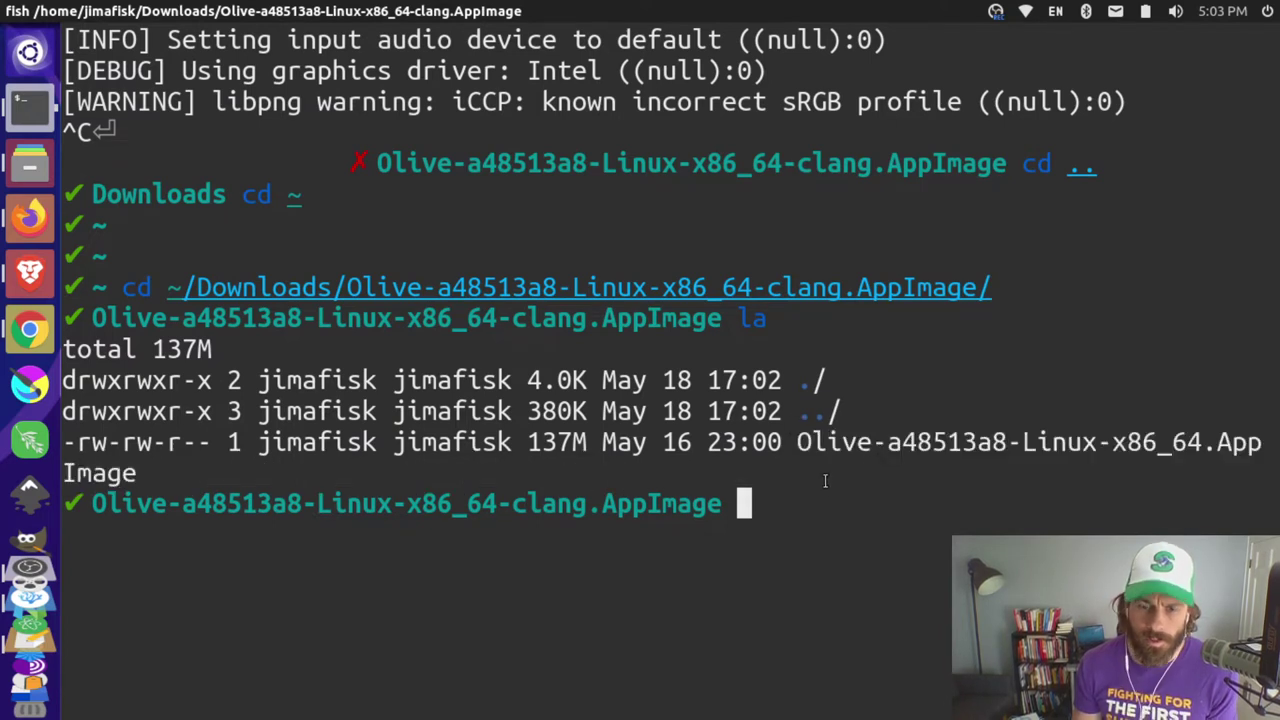
pyautogui.write('chmod ')
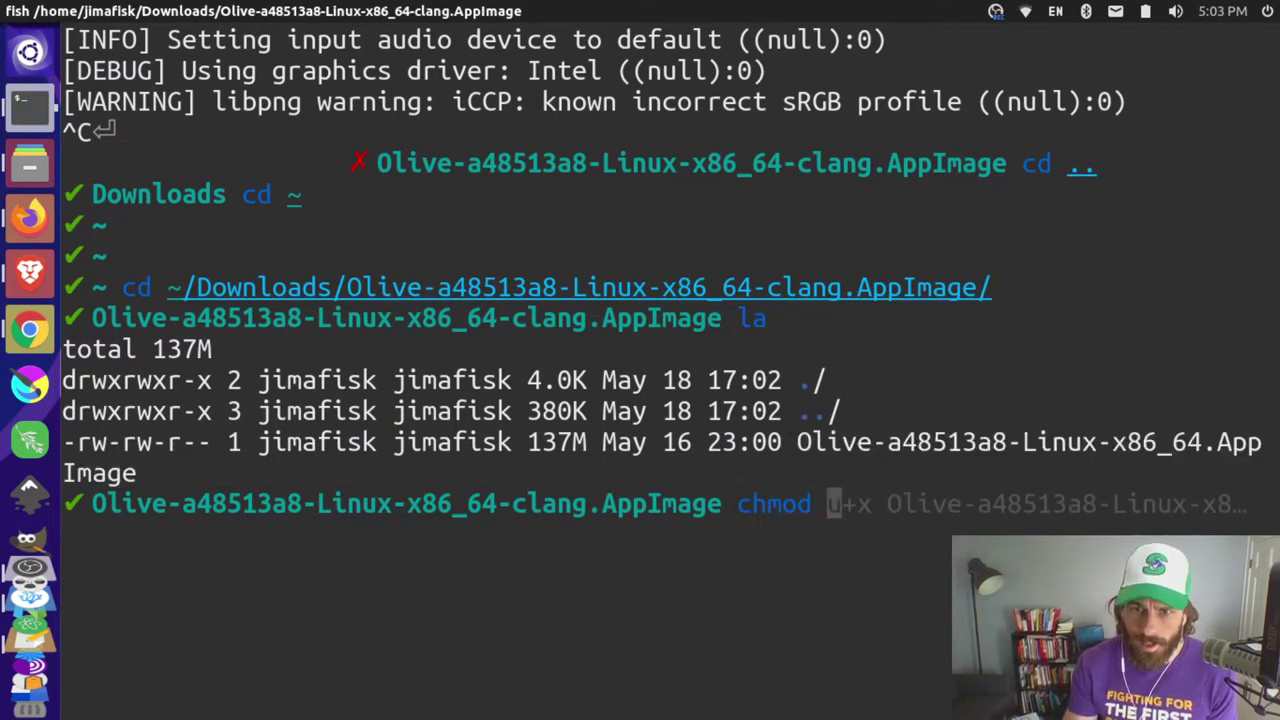
pyautogui.write('u+x')
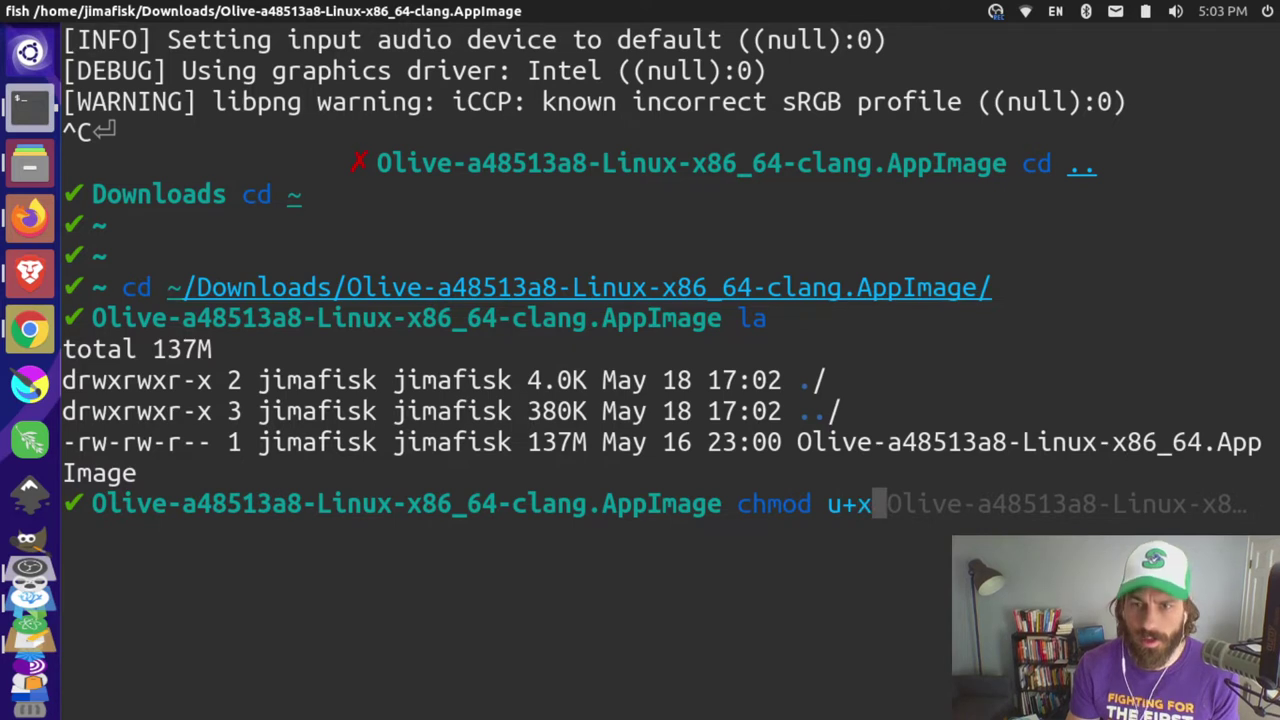
pyautogui.press('Tab')
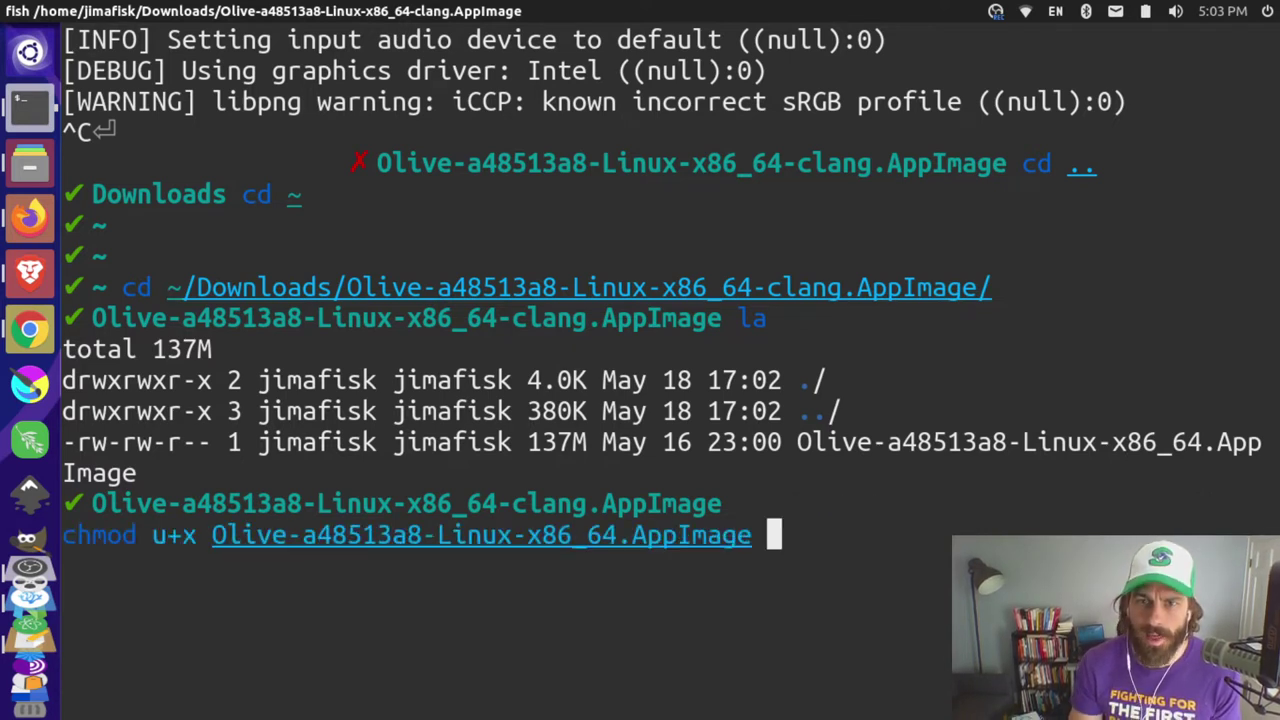
pyautogui.press('Return')
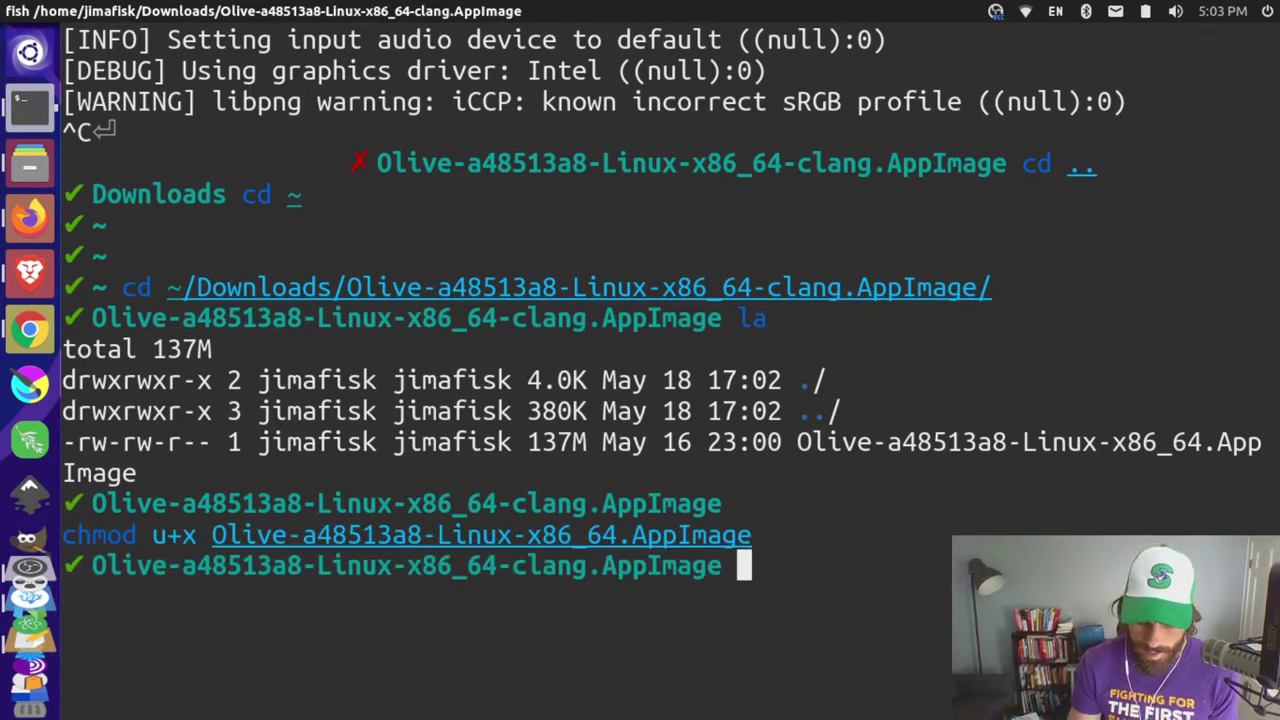
# Launch the Olive AppImage with ./Olive-…AppImage.
pyautogui.write('./O')
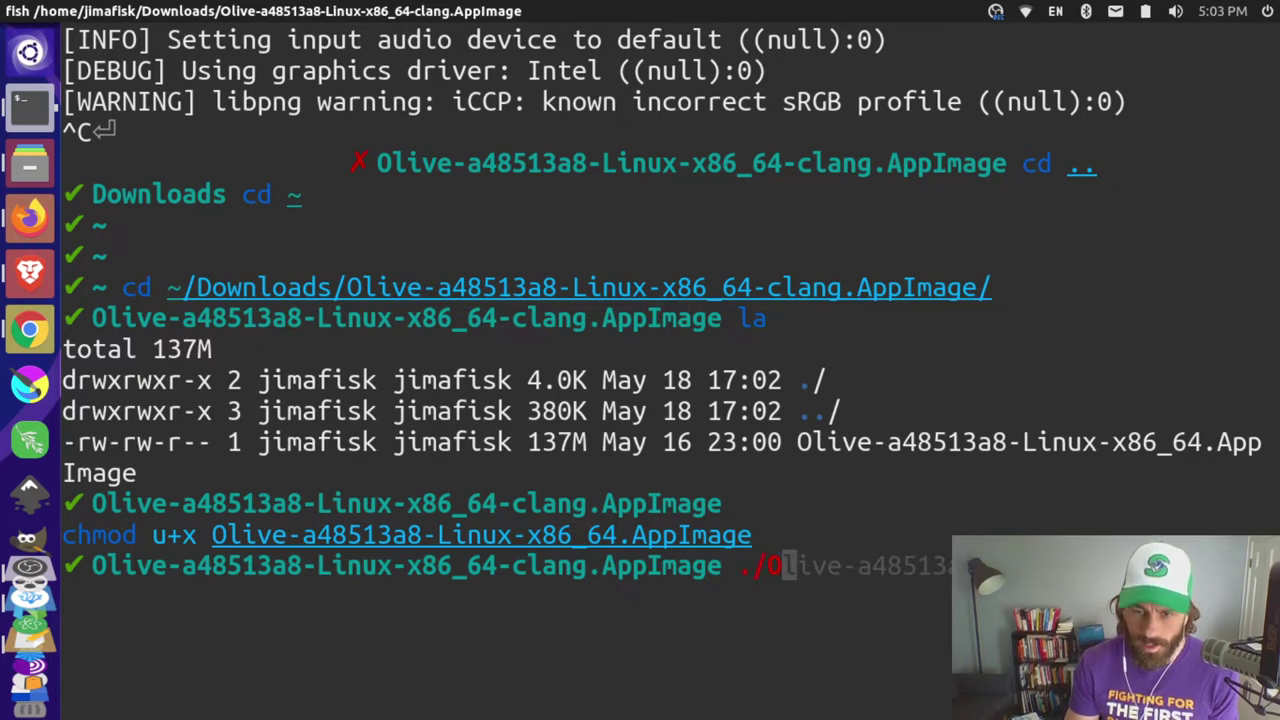
pyautogui.press('Tab')
pyautogui.press('Return')
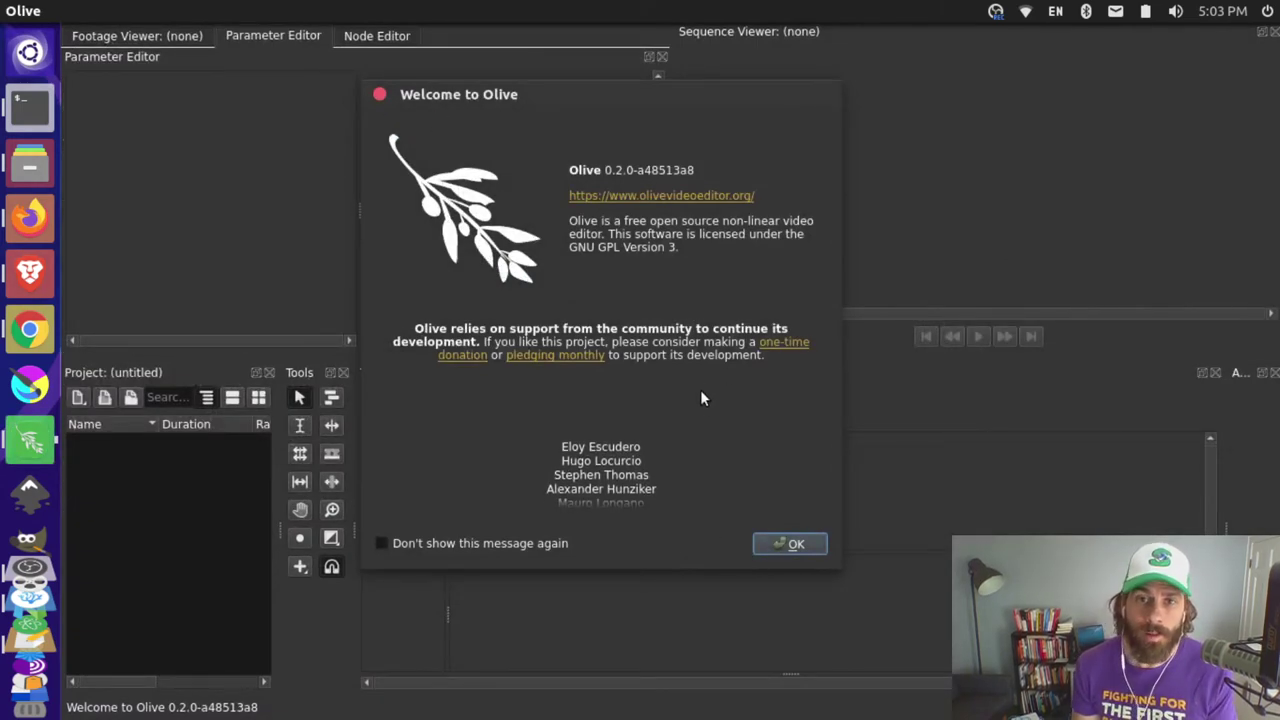
# Dismiss the Welcome to Olive dialog with OK.
pyautogui.click(790, 543)
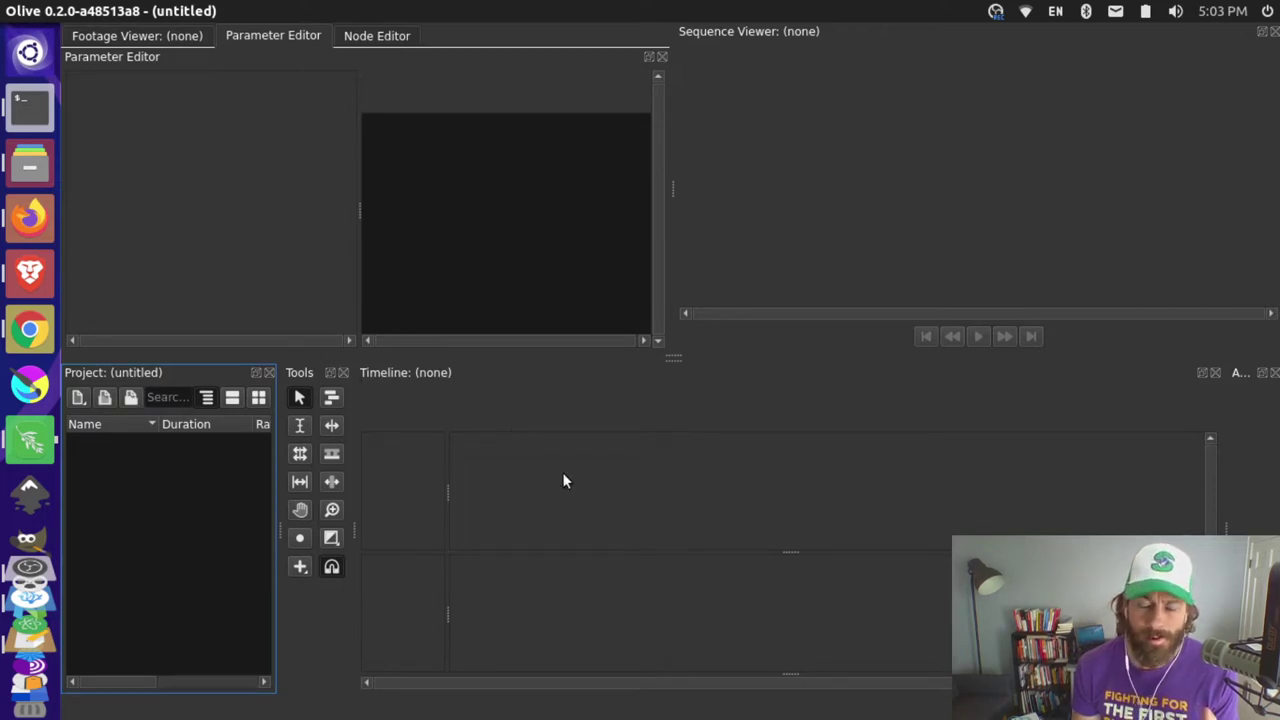
# Move the Project panel into the top-left group and narrow the tools column beside the timeline.
pyautogui.moveTo(85, 378); pyautogui.dragTo(237, 109)
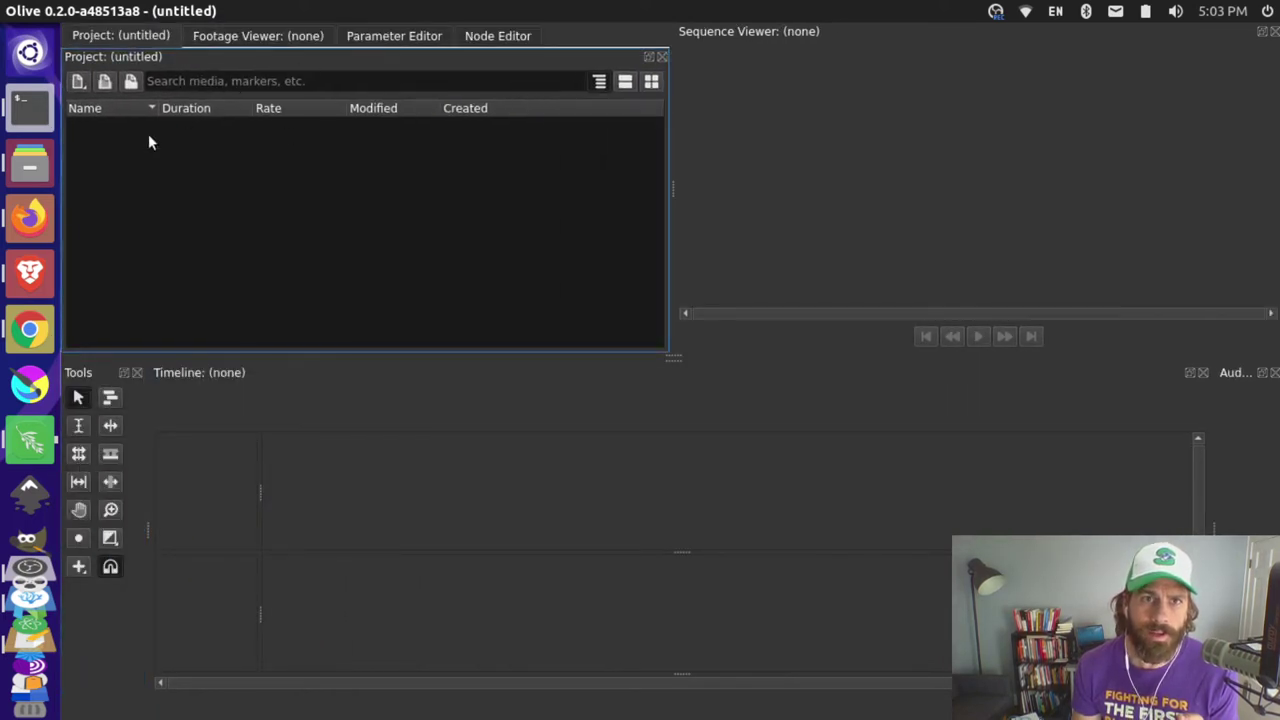
pyautogui.click(240, 40)
pyautogui.click(400, 37)
pyautogui.click(478, 38)
pyautogui.click(394, 36)
pyautogui.click(248, 40)
pyautogui.click(158, 39)
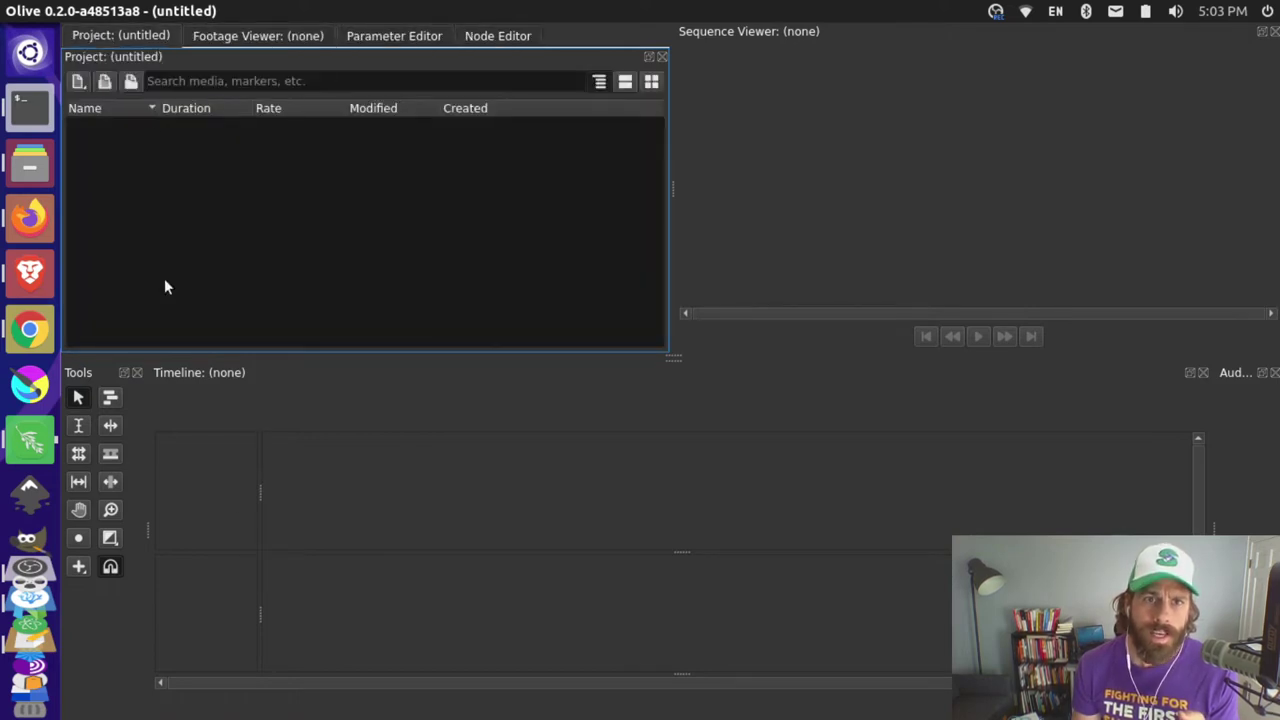
pyautogui.click(149, 535)
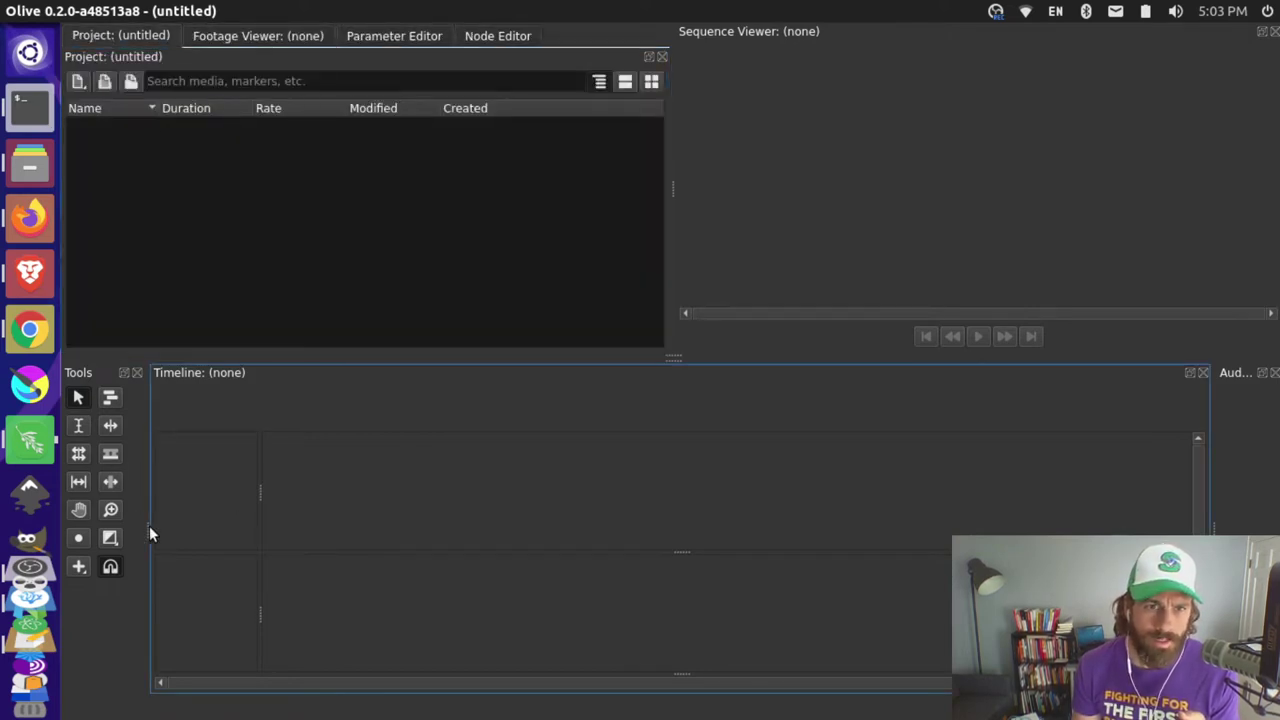
pyautogui.moveTo(147, 531); pyautogui.dragTo(135, 531)
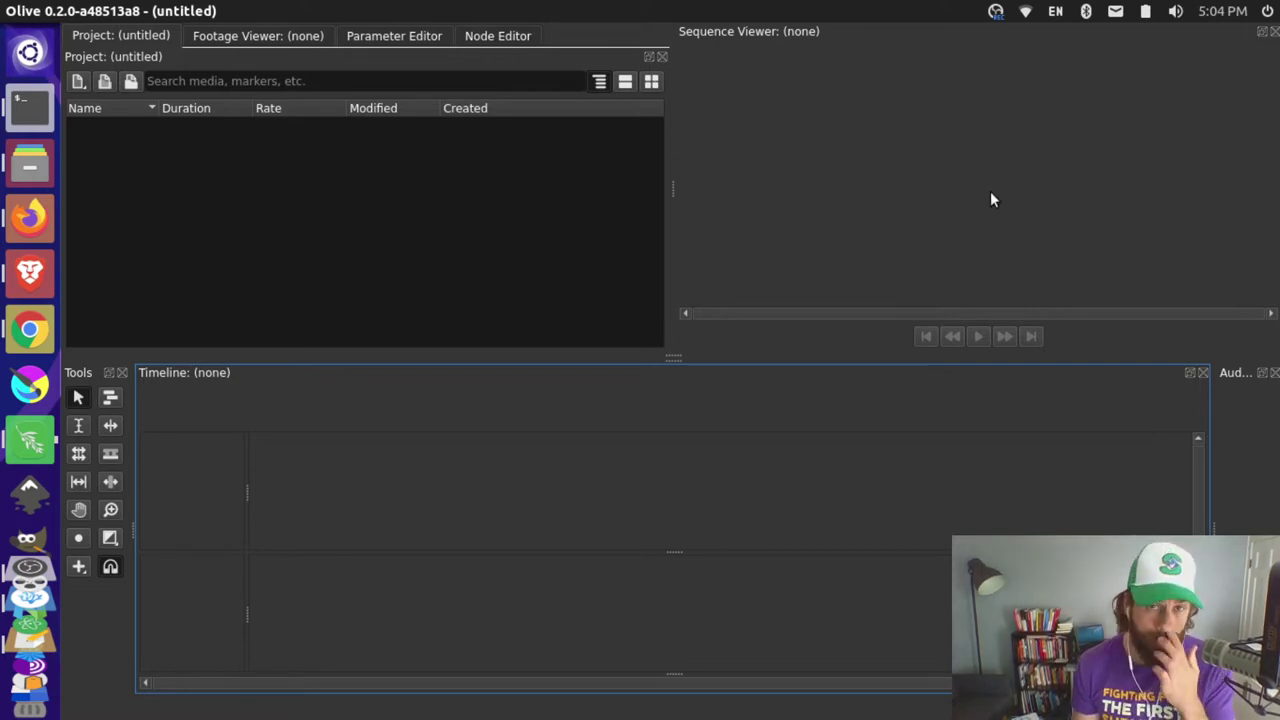
# Lock the panels and resize the project area taller and narrower.
pyautogui.moveTo(363, 7)
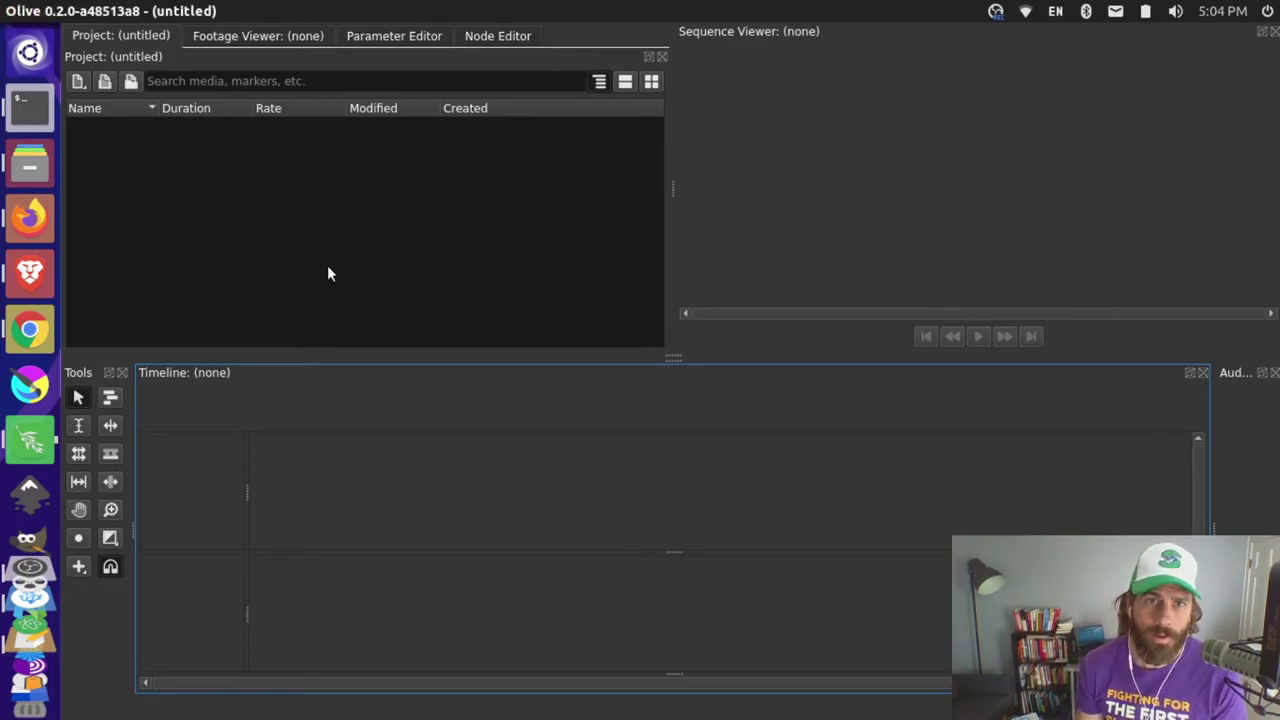
pyautogui.click(352, 11)
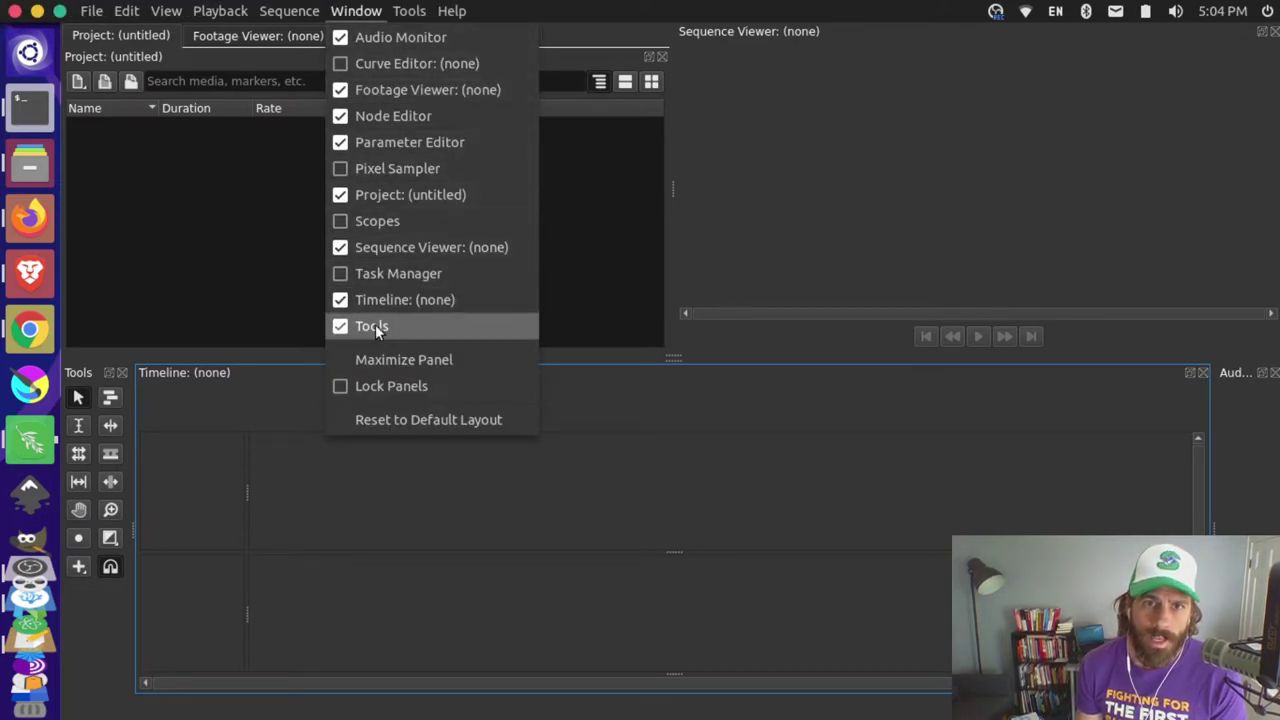
pyautogui.click(393, 387)
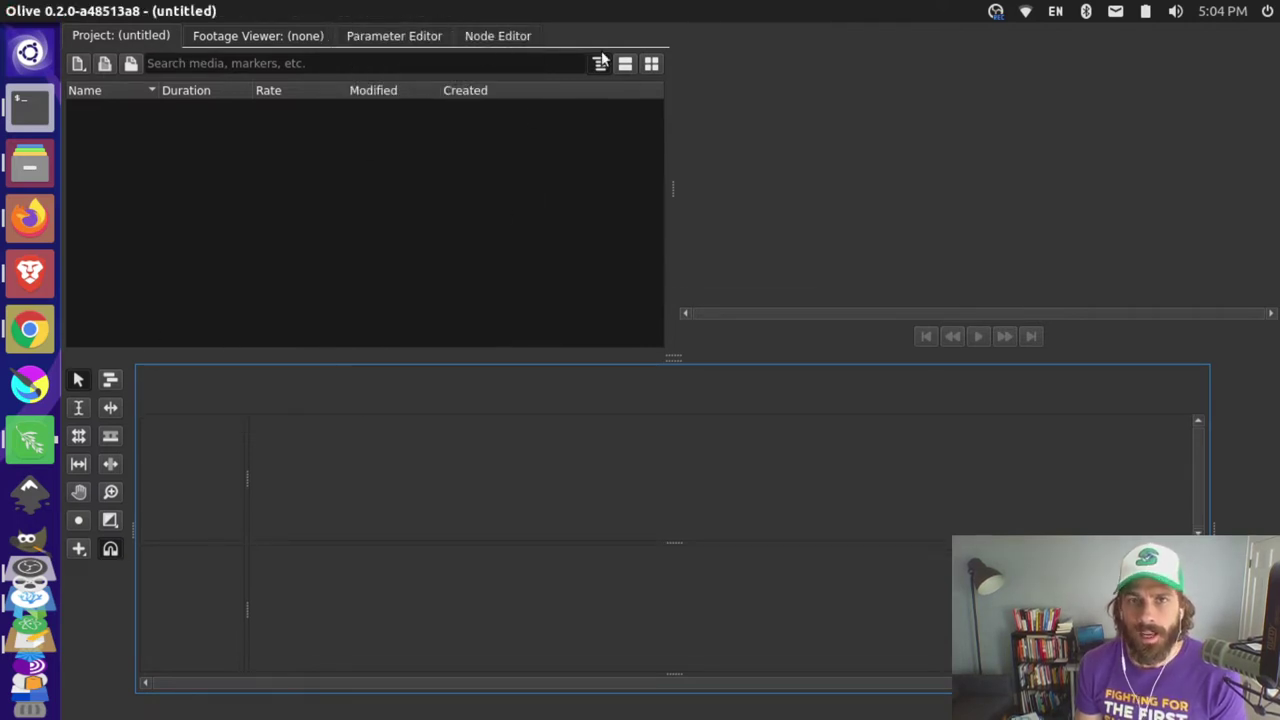
pyautogui.moveTo(666, 357); pyautogui.dragTo(651, 429)
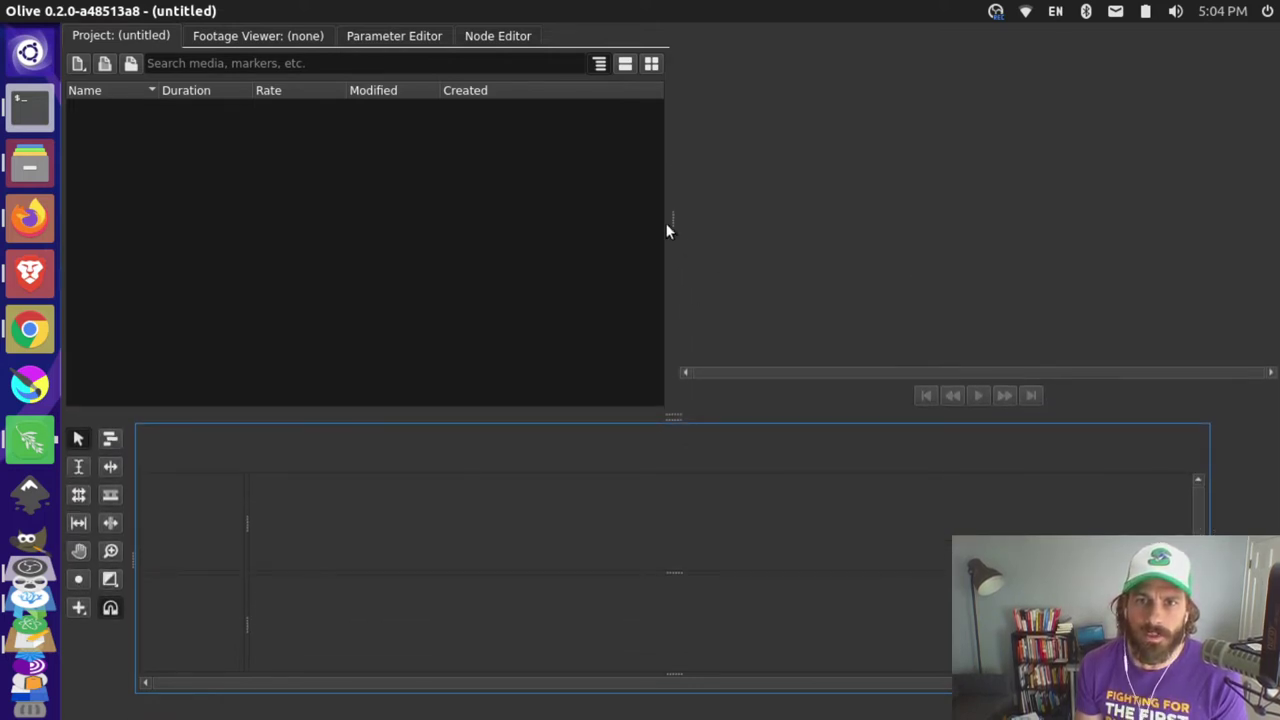
pyautogui.moveTo(673, 218); pyautogui.dragTo(630, 229)
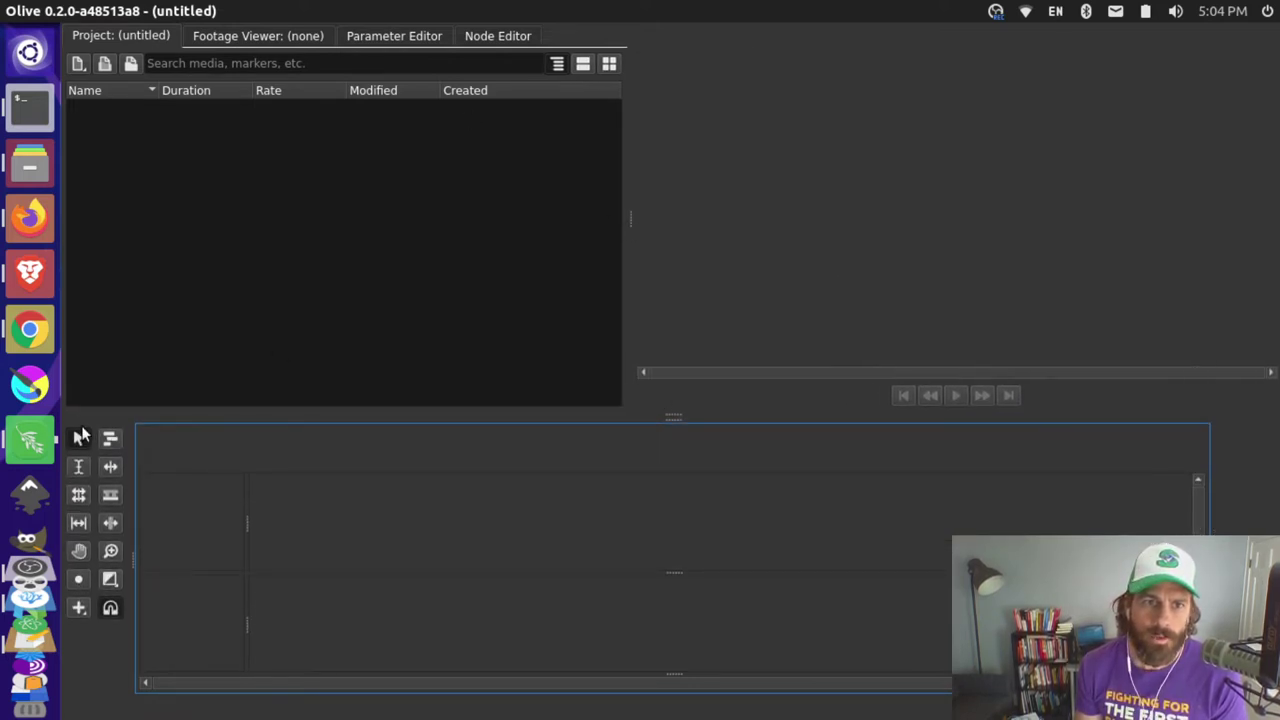
pyautogui.moveTo(86, 417)
pyautogui.mouseDown()
pyautogui.moveTo(91, 406)
pyautogui.moveTo(90, 422)
pyautogui.mouseUp()
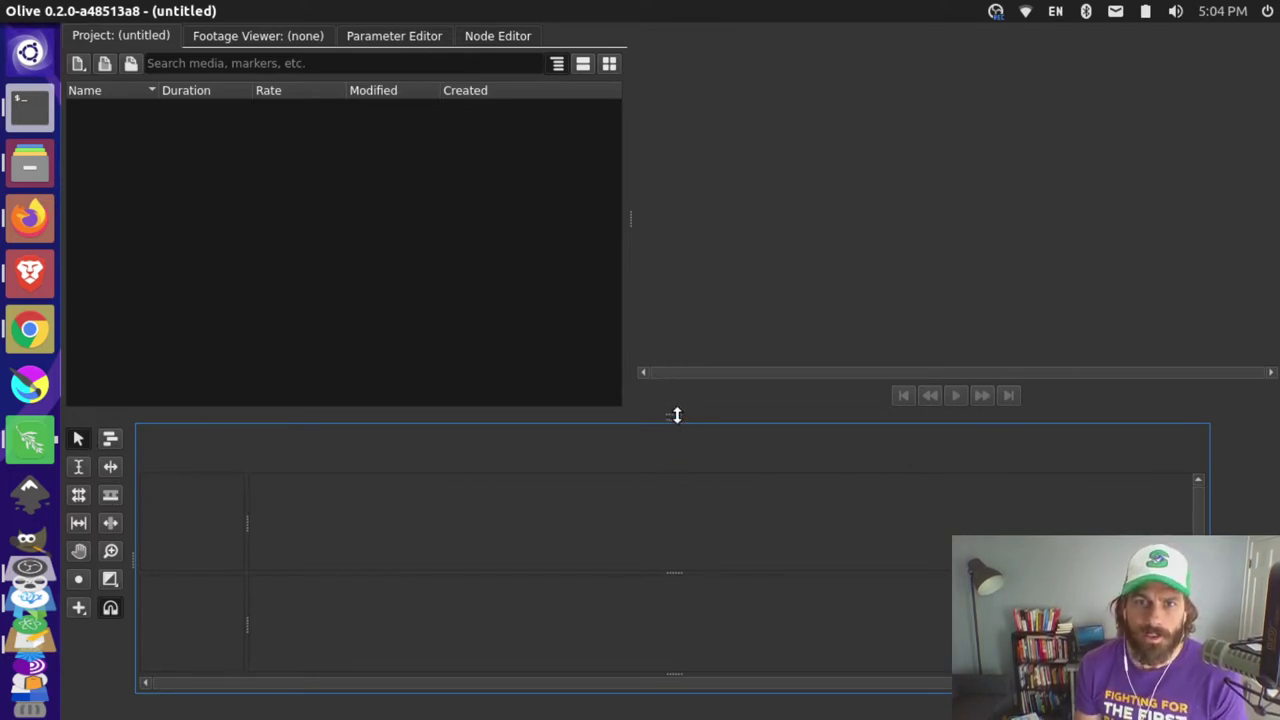
# Switch the Project panel to icon view.
pyautogui.moveTo(418, 8)
pyautogui.click(366, 10)
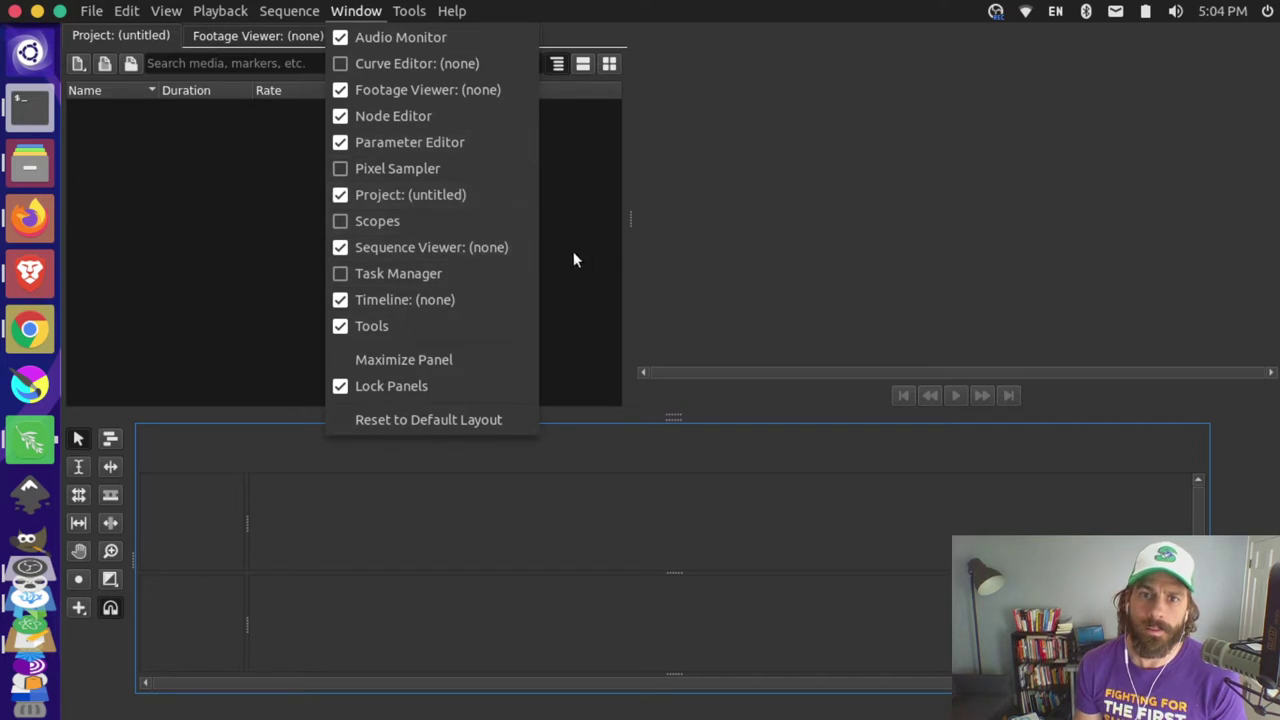
pyautogui.click(626, 455)
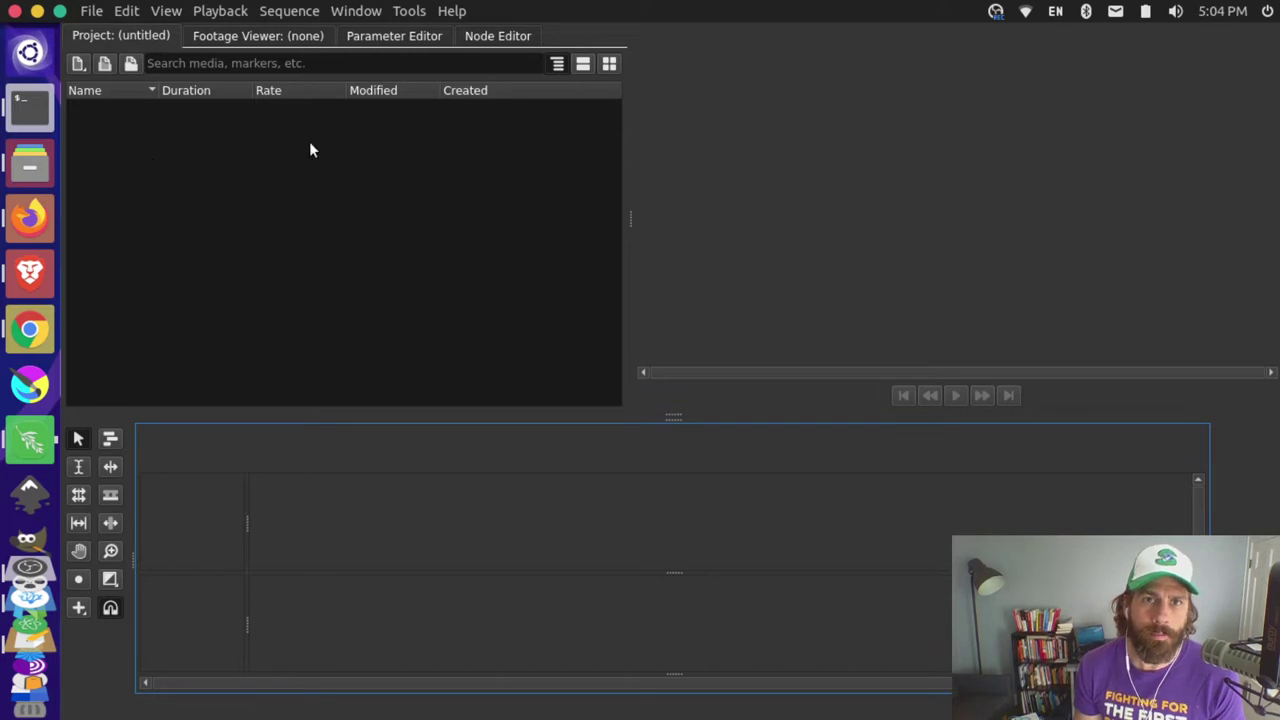
pyautogui.click(609, 66)
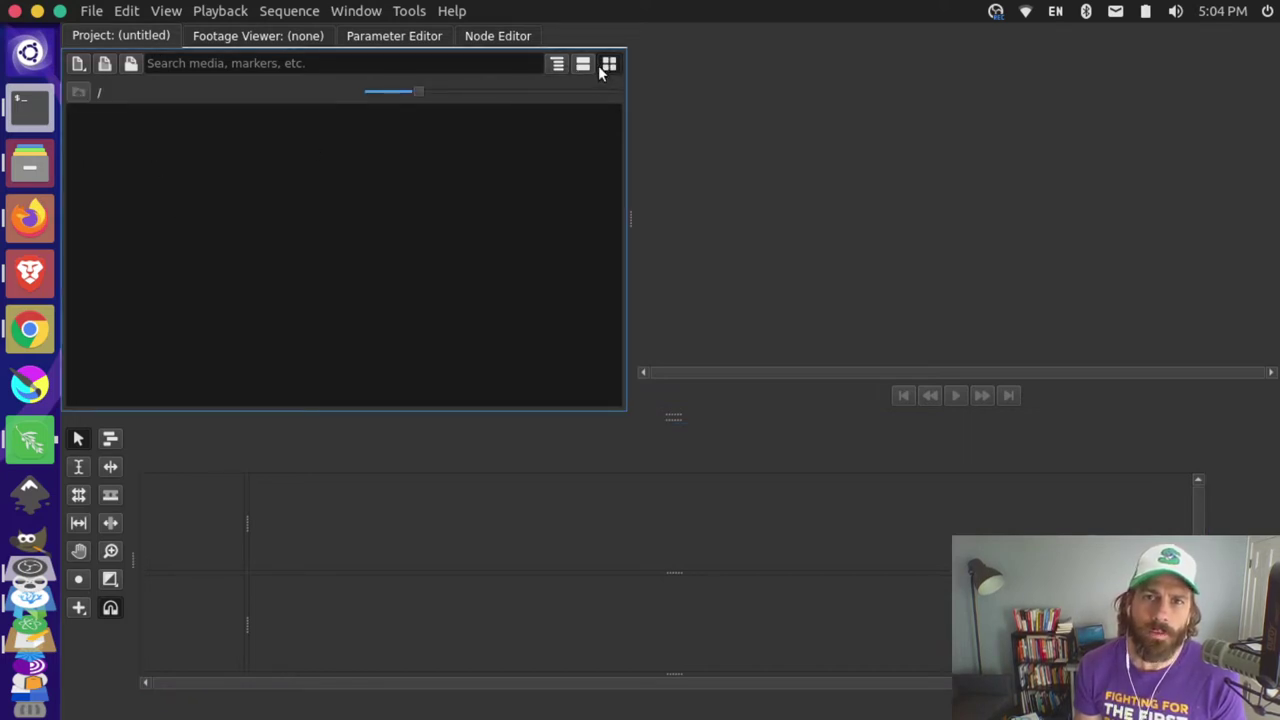
pyautogui.rightClick(194, 166)
pyautogui.click(222, 198)
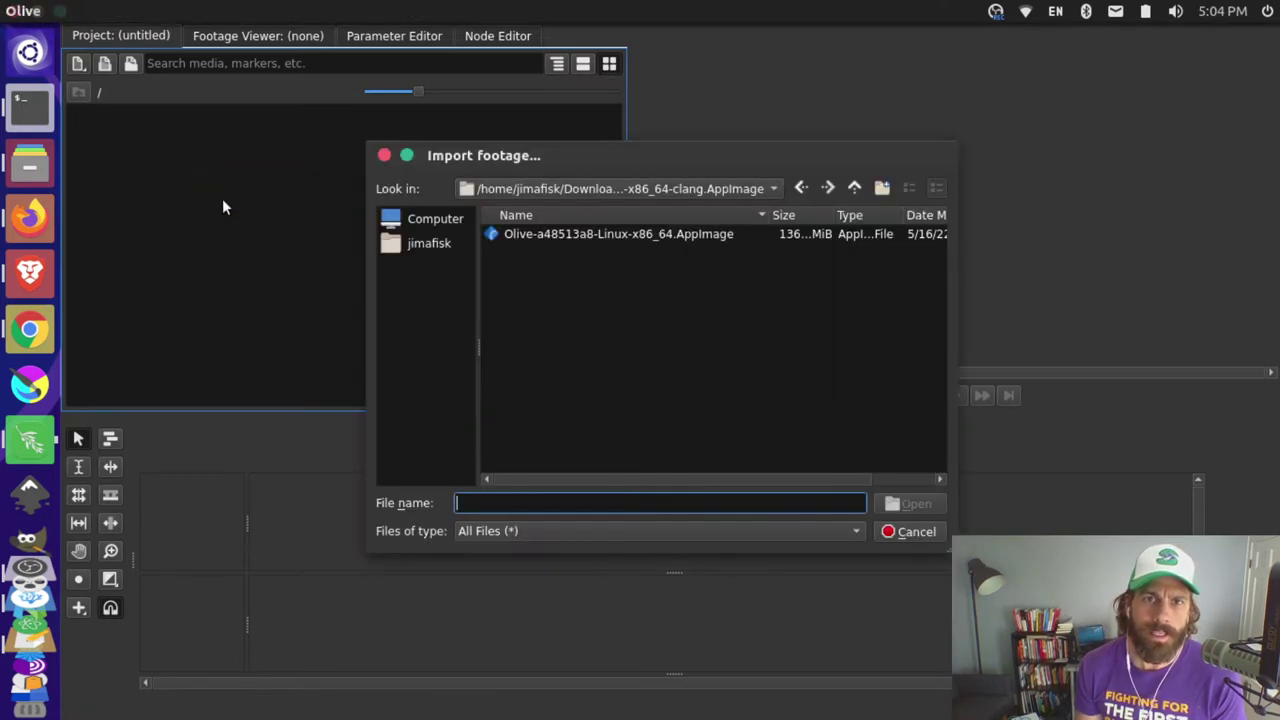
pyautogui.click(420, 245)
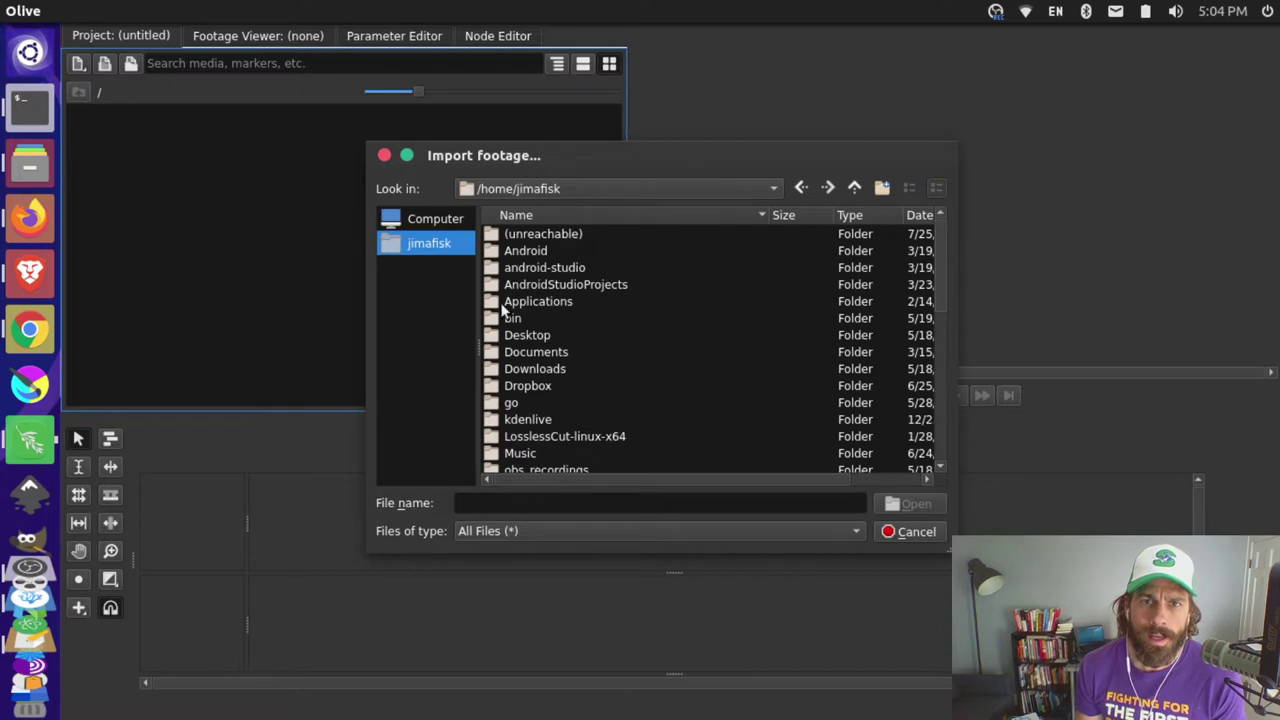
pyautogui.click(560, 369)
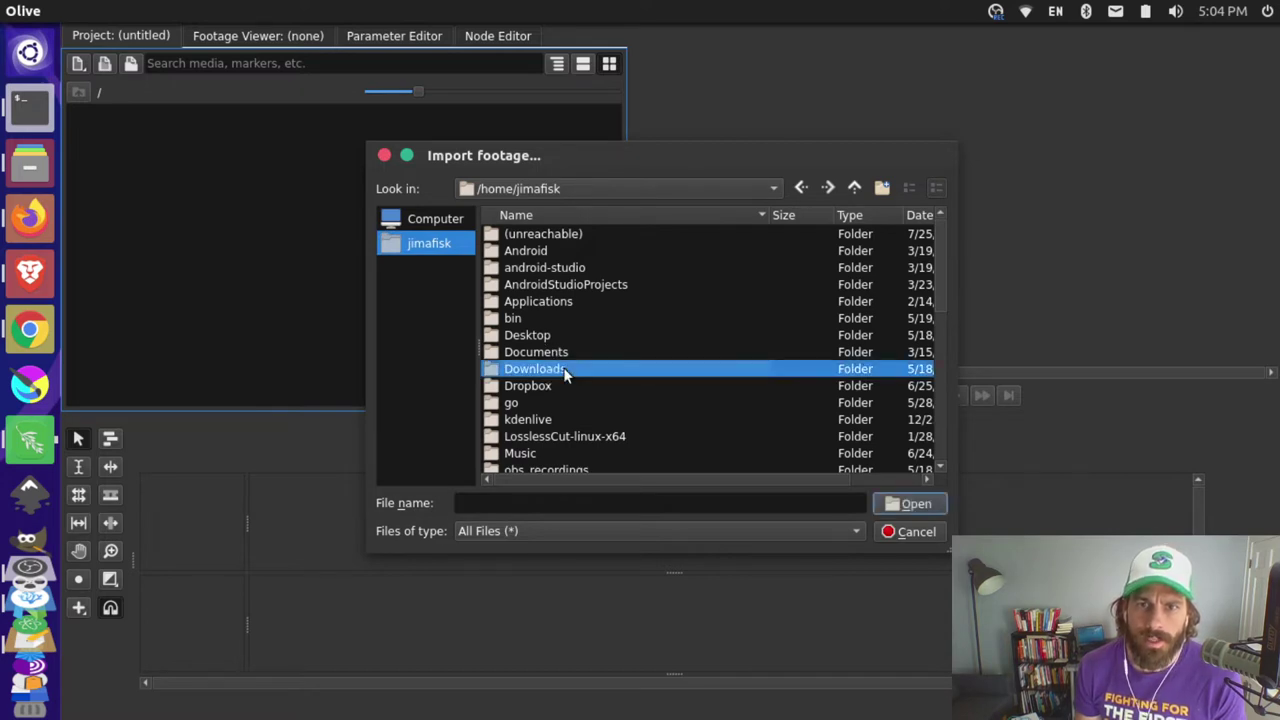
pyautogui.doubleClick(563, 369)
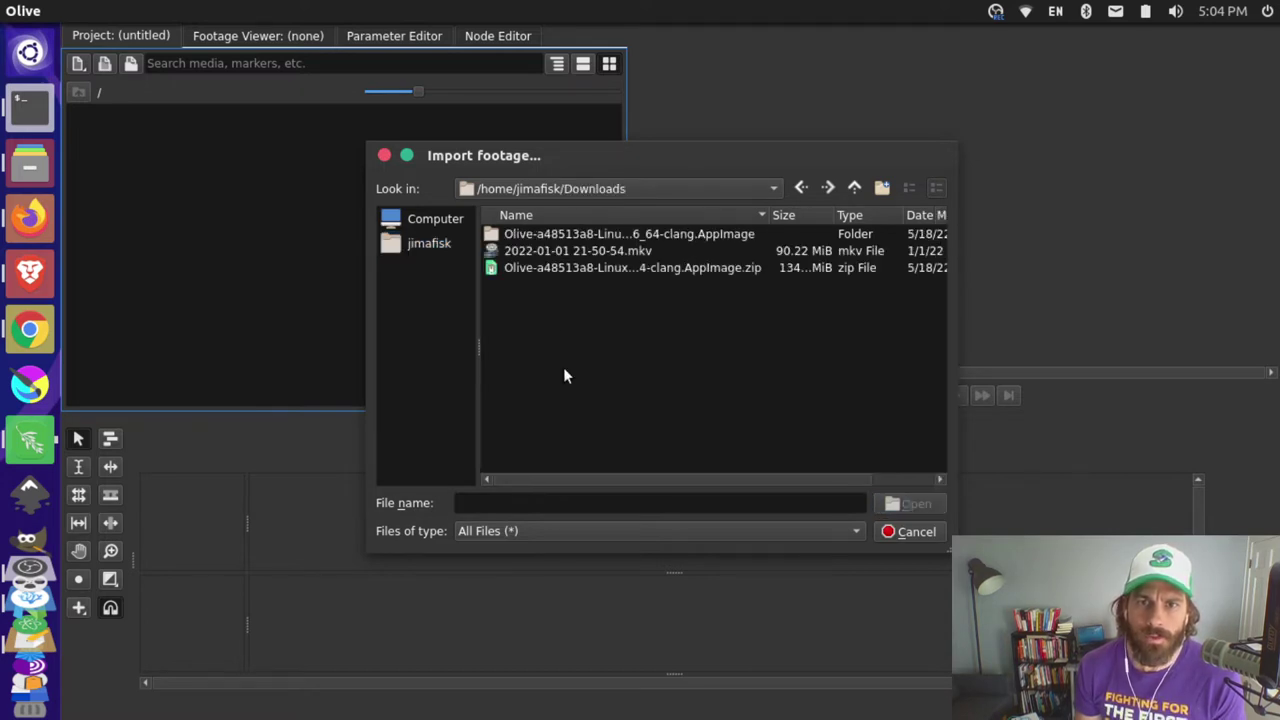
pyautogui.click(556, 251)
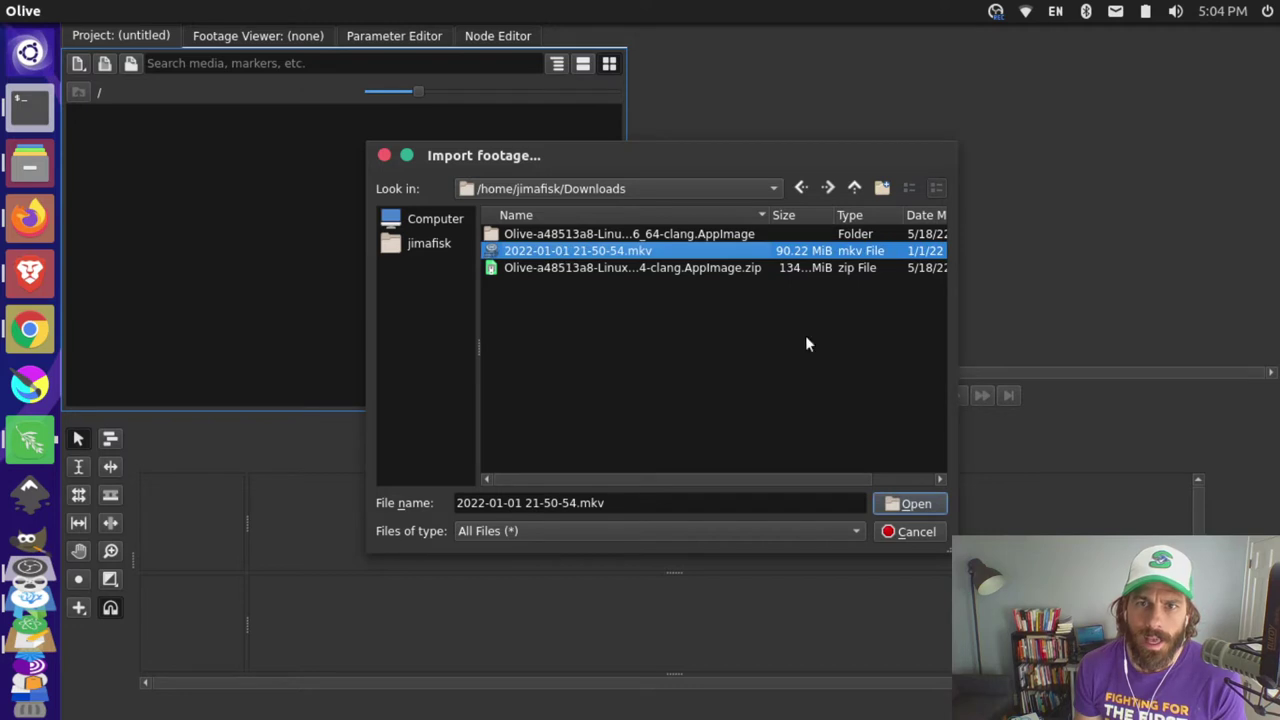
pyautogui.click(926, 505)
# Select the imported clip and switch the Project panel to list view.
pyautogui.click(118, 166)
pyautogui.click(253, 197)
pyautogui.click(590, 65)
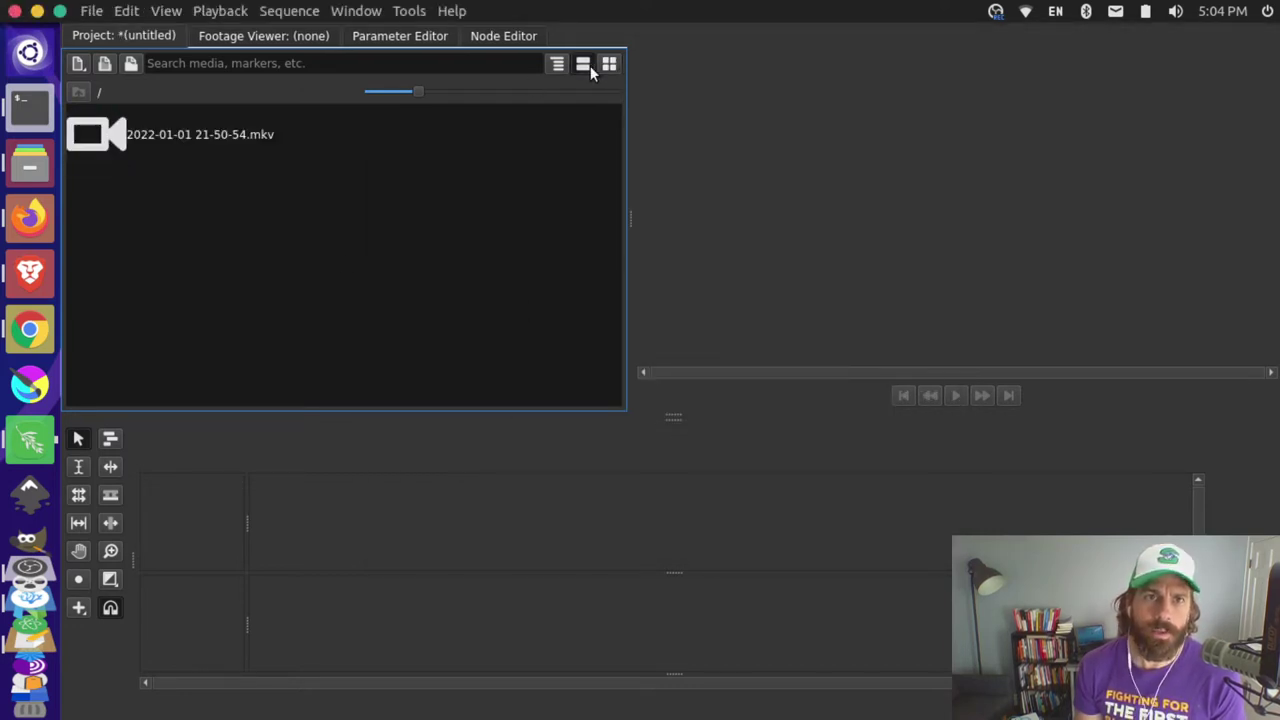
# Return the Project panel to icon view and drag the recording onto the empty timeline.
pyautogui.click(558, 64)
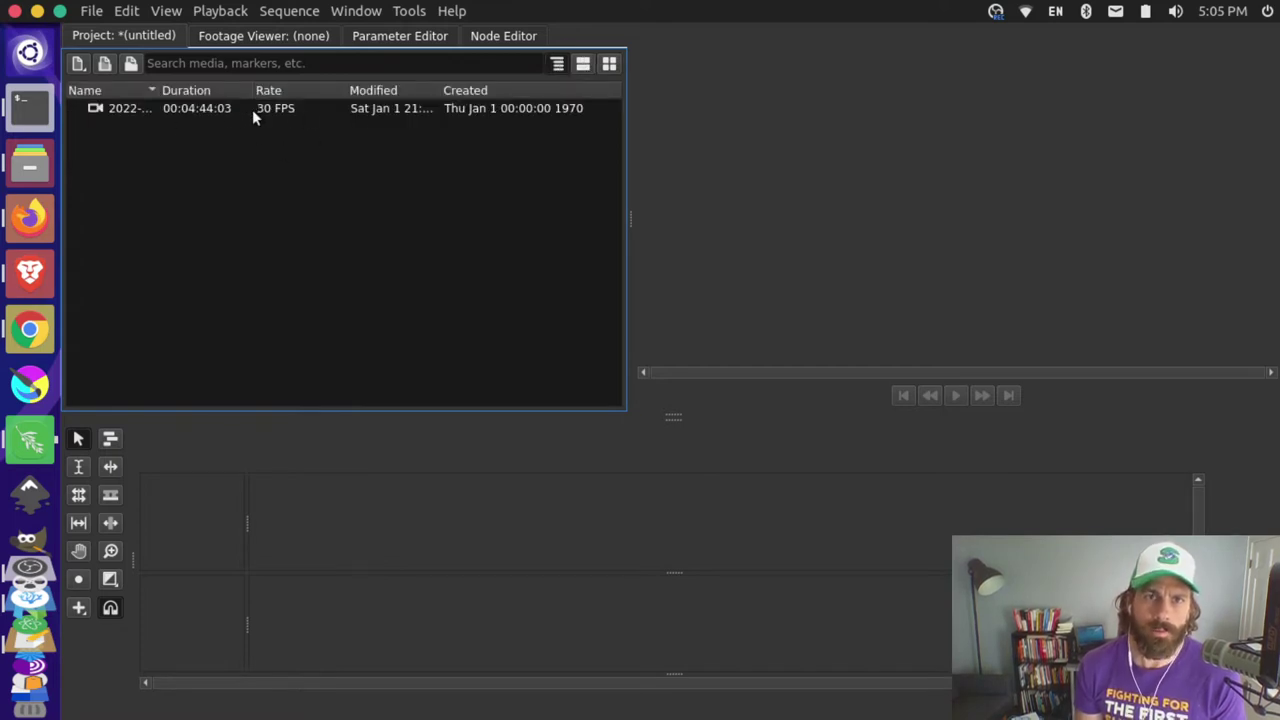
pyautogui.click(609, 64)
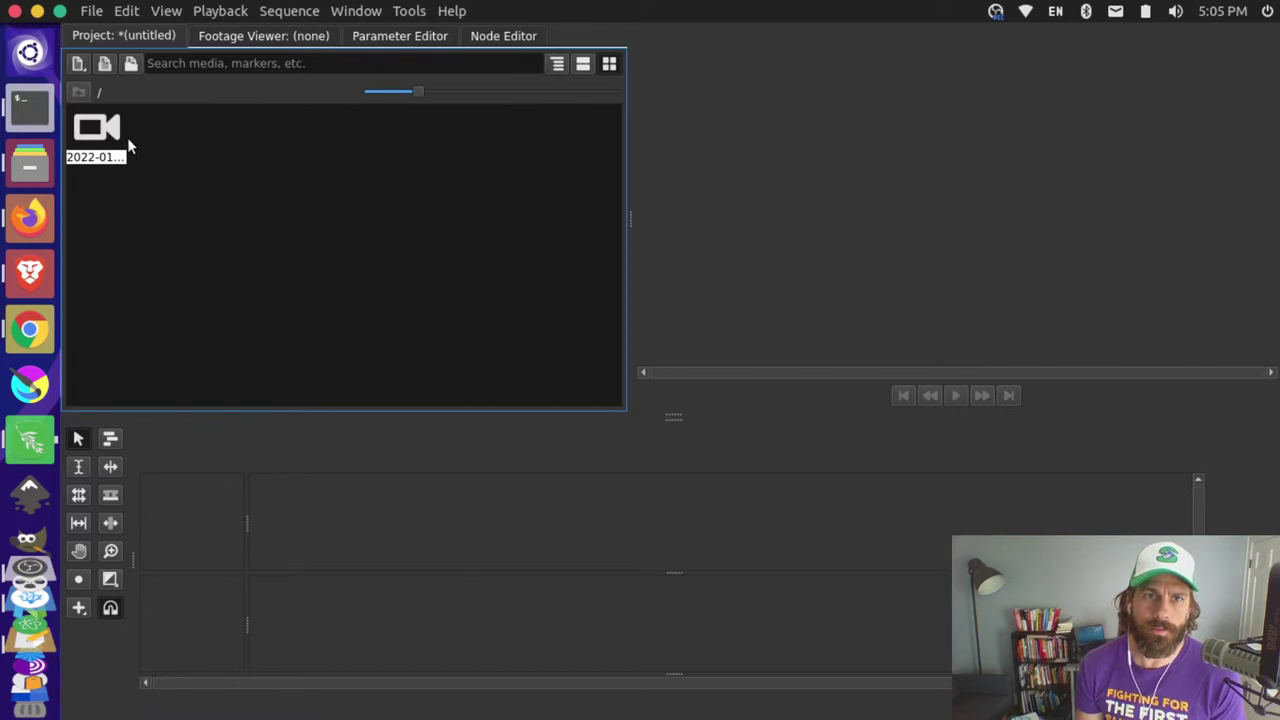
pyautogui.moveTo(100, 140); pyautogui.dragTo(333, 554)
pyautogui.moveTo(333, 564); pyautogui.dragTo(362, 573)
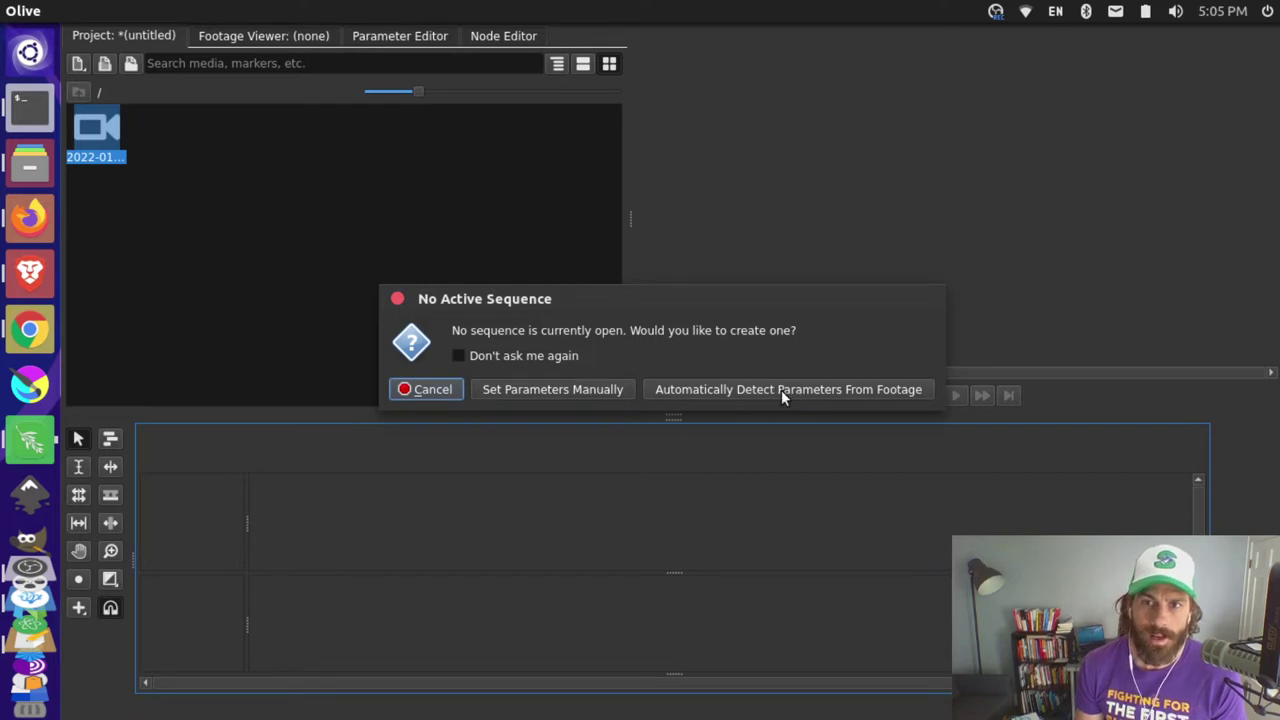
# Create a sequence with parameters detected from the footage and select the placed clips.
pyautogui.click(756, 389)
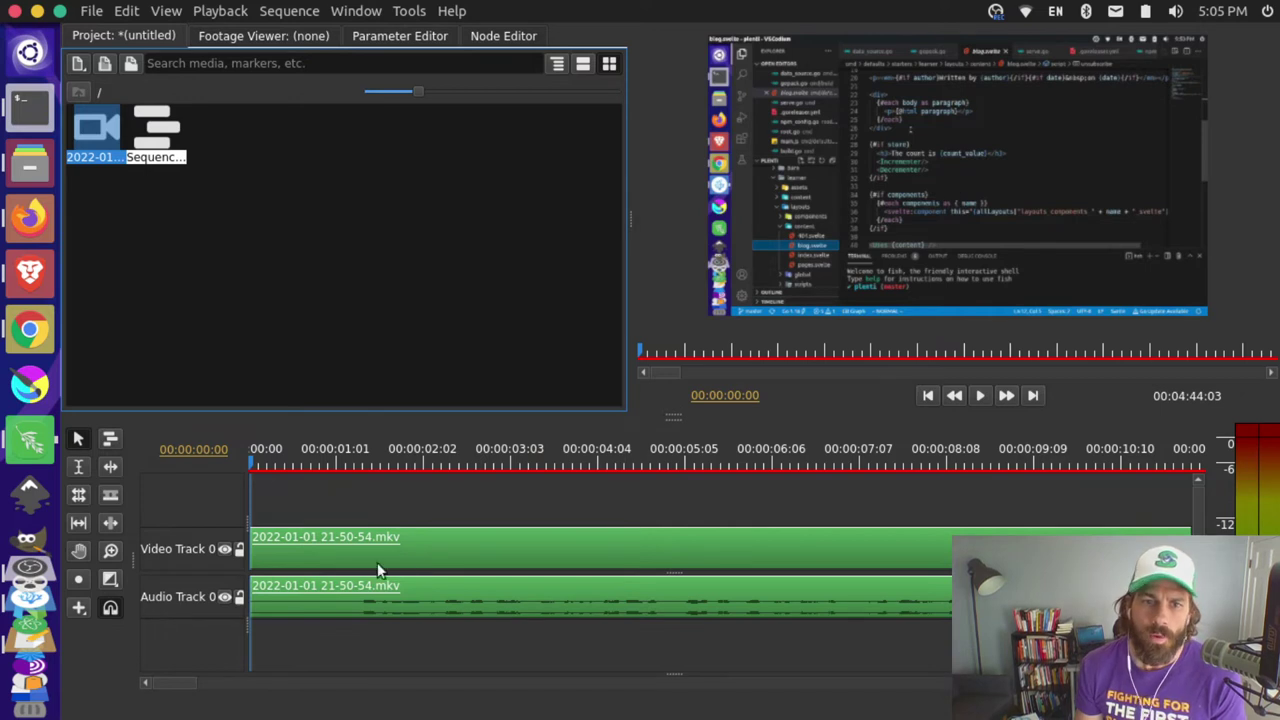
pyautogui.click(342, 553)
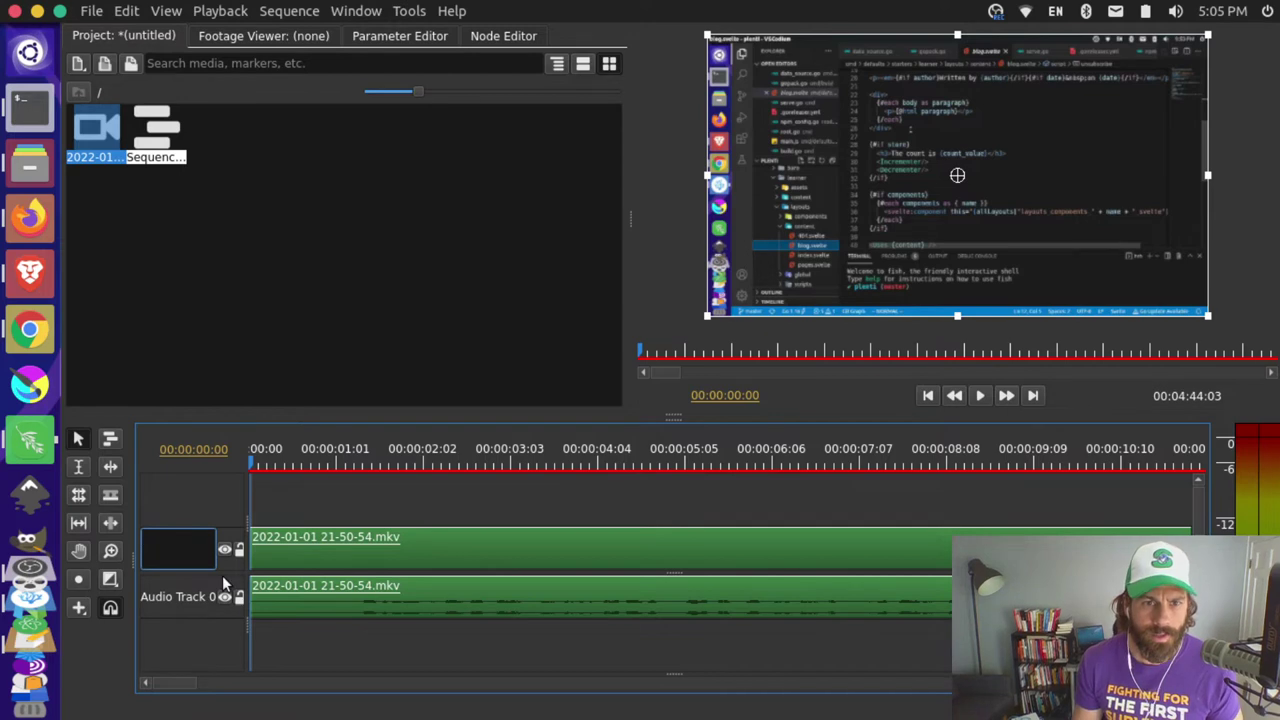
# Rename the video track 'screengrab' and the audio track 'voiceover'.
pyautogui.write('screengrab')
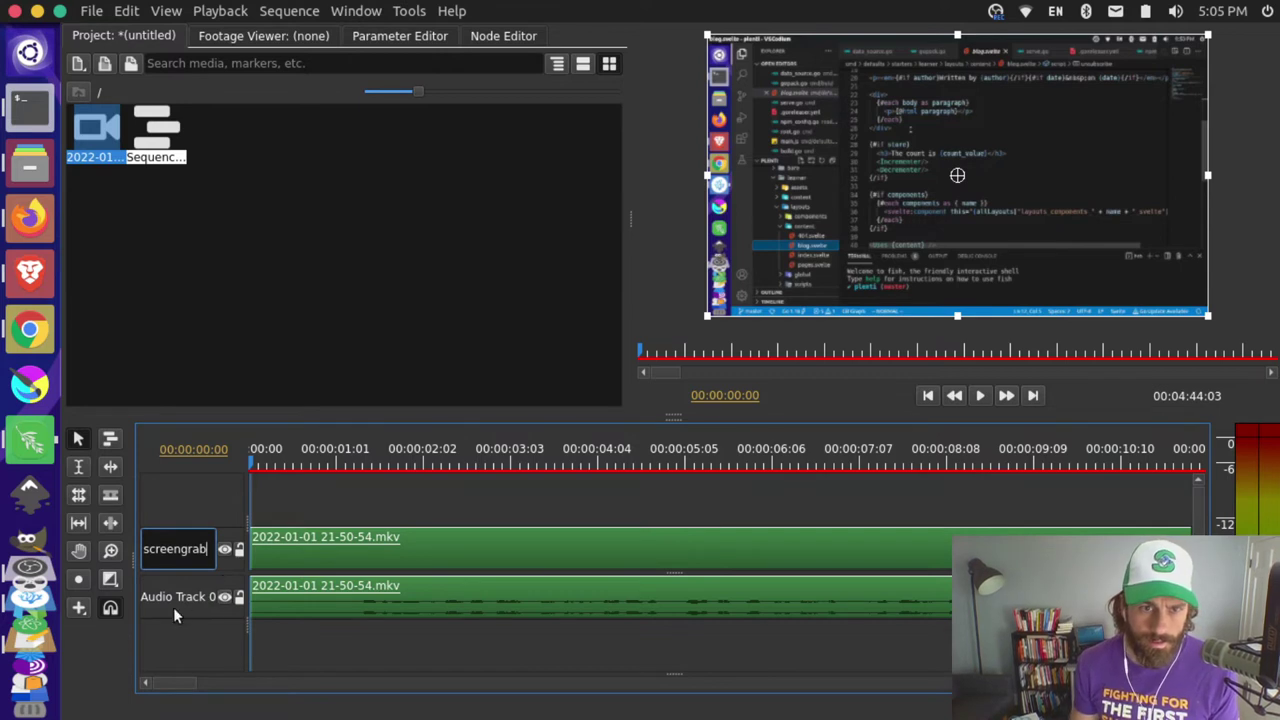
pyautogui.press('Return')
pyautogui.doubleClick(173, 598)
pyautogui.write('voiceover')
pyautogui.press('Return')
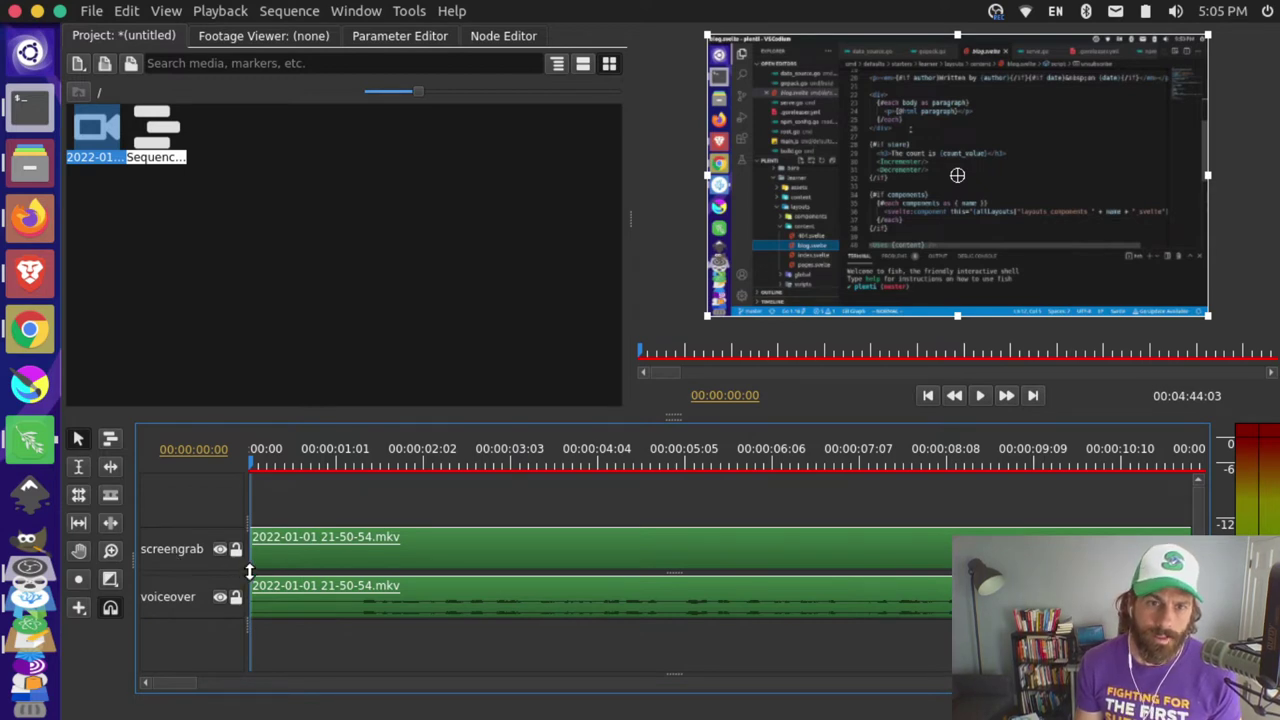
# Move the recording's audio clip onto a new Audio Track 1 below voiceover.
pyautogui.moveTo(252, 574); pyautogui.dragTo(208, 582)
pyautogui.click(478, 641)
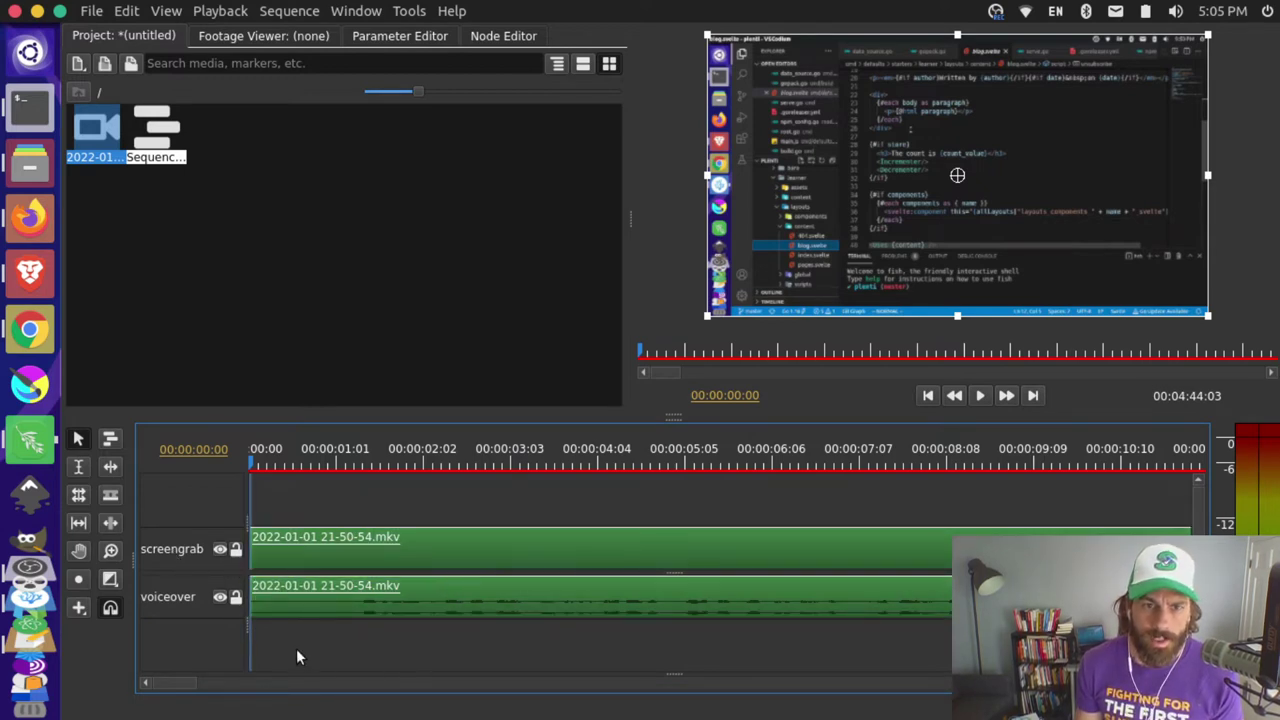
pyautogui.moveTo(320, 612); pyautogui.dragTo(316, 635)
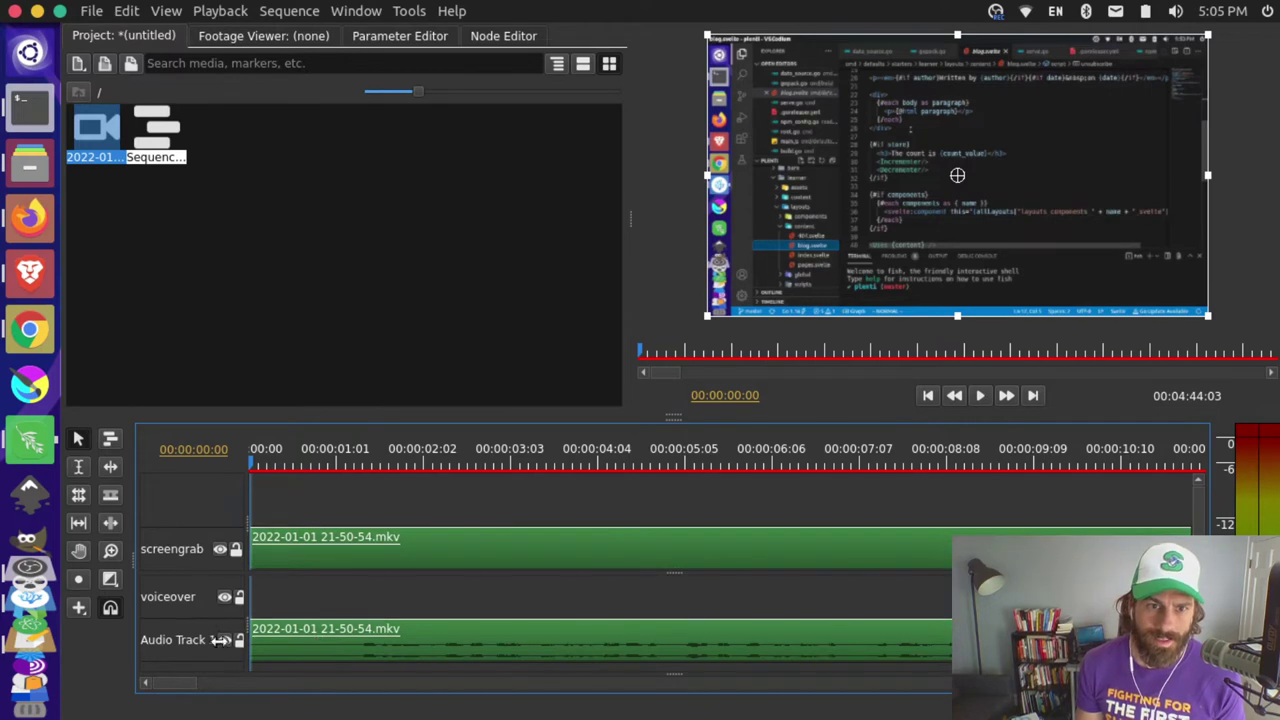
pyautogui.click(297, 604)
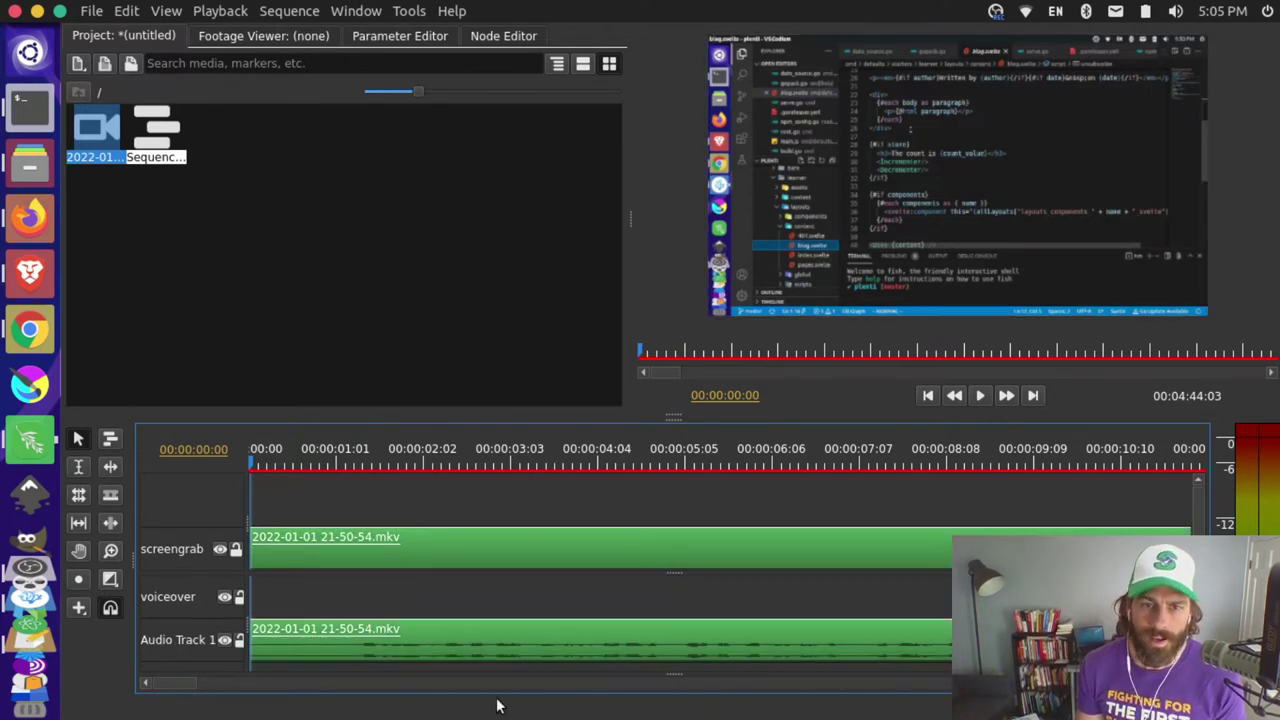
# Try recording audio over a range on the voiceover track, and dismiss the save-first warning.
pyautogui.click(79, 583)
pyautogui.moveTo(395, 590); pyautogui.dragTo(617, 609)
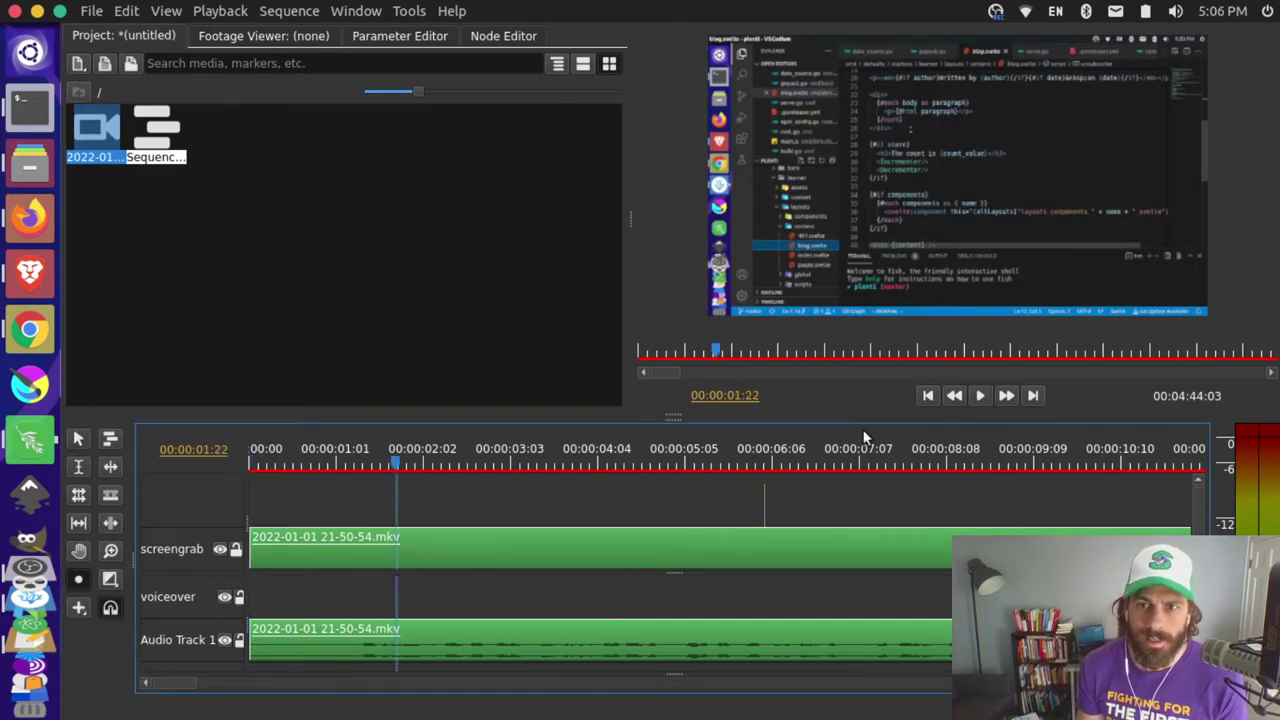
pyautogui.click(981, 396)
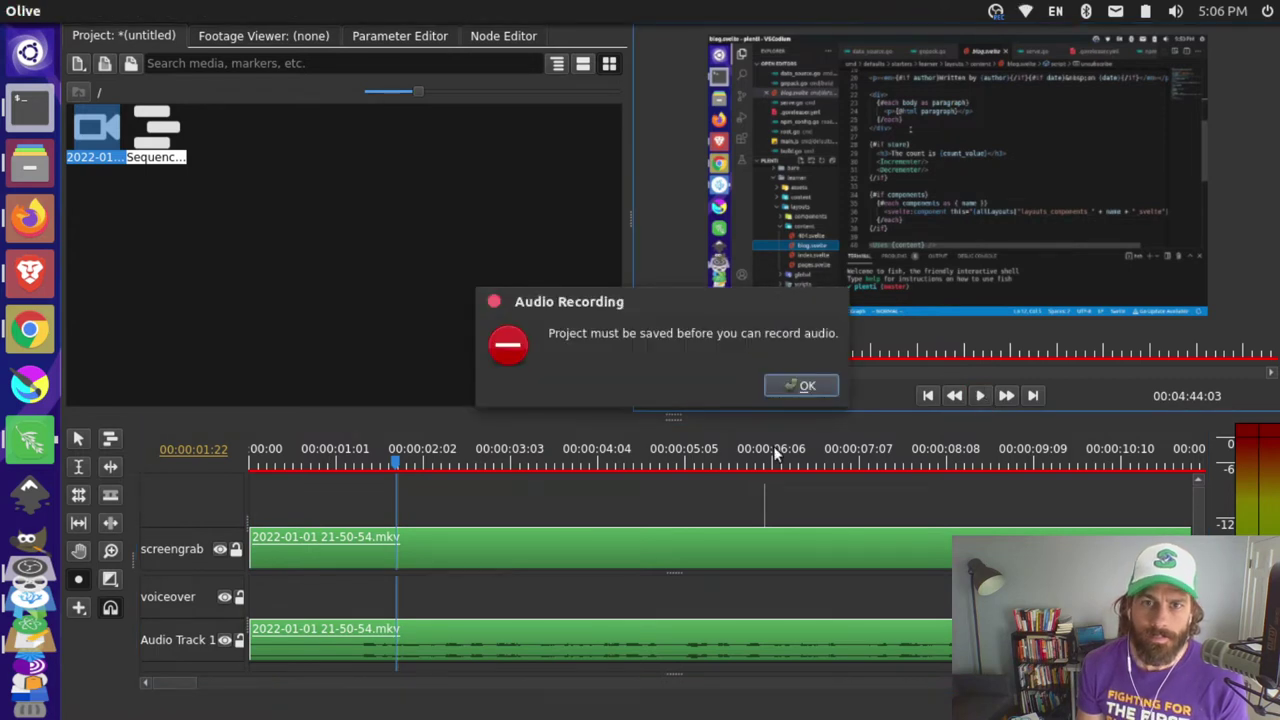
pyautogui.click(806, 386)
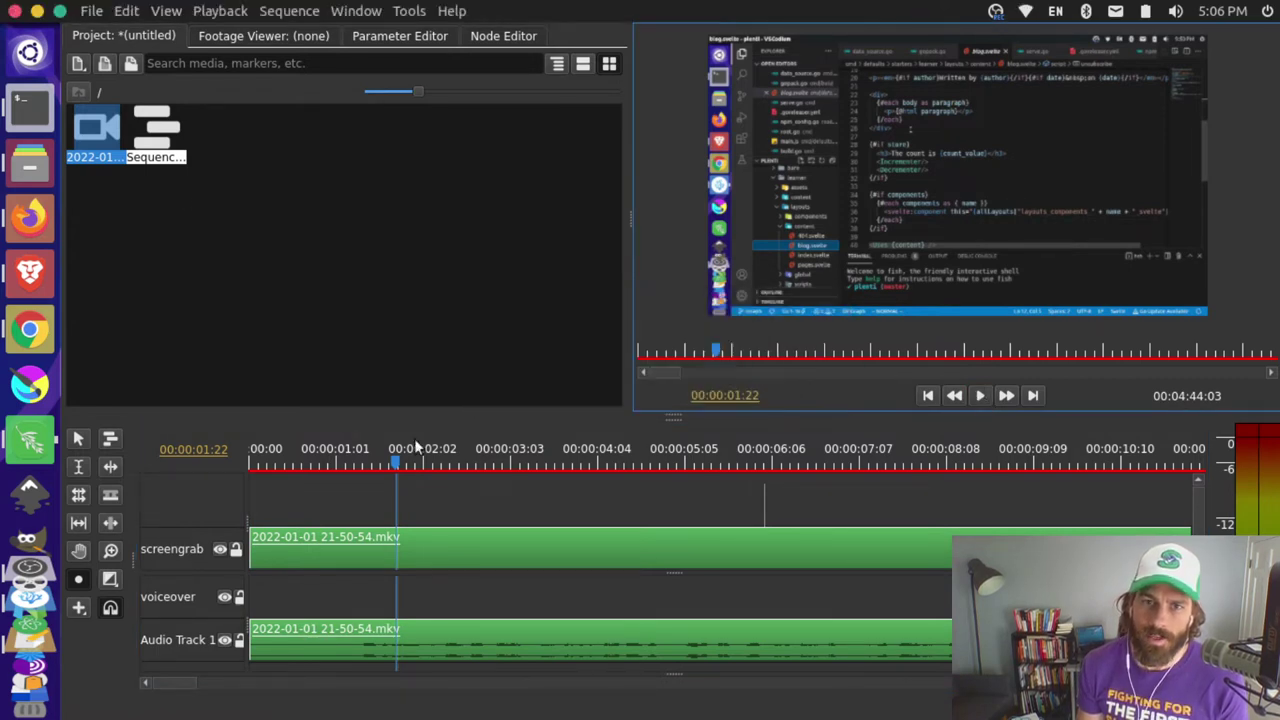
# Save the untitled project as 'test' in the home Downloads folder.
pyautogui.click(92, 10)
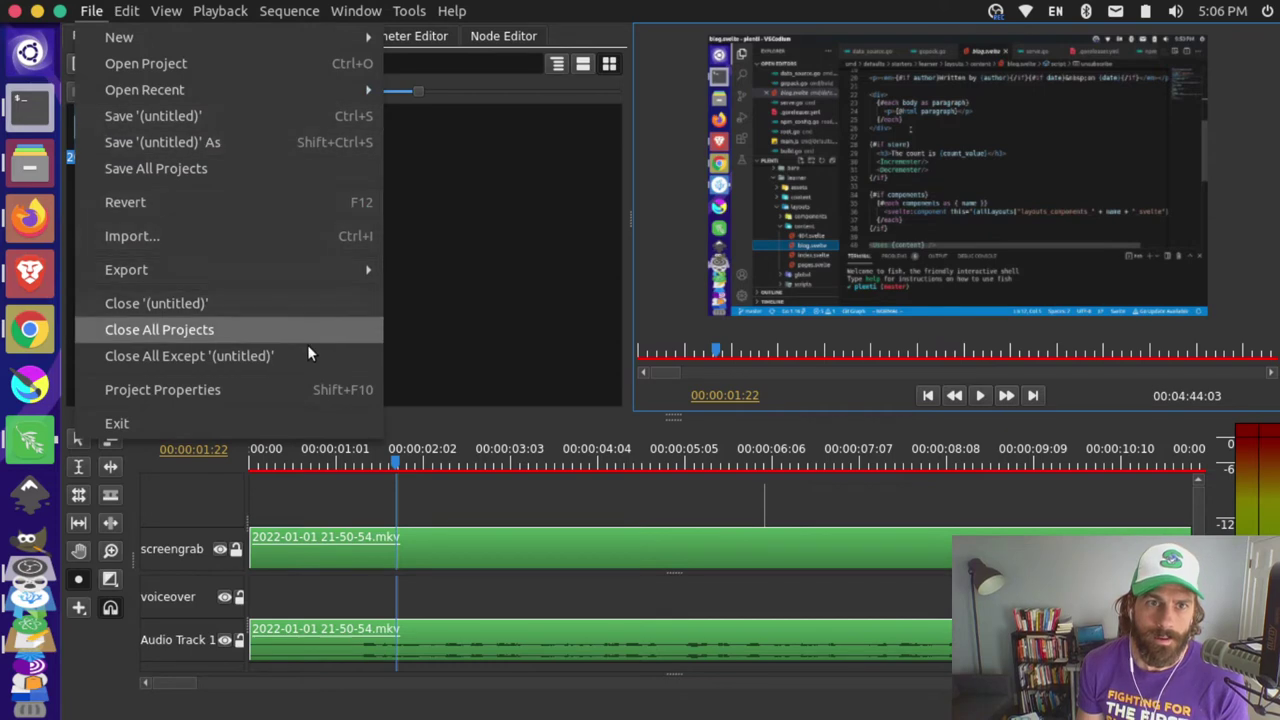
pyautogui.click(209, 141)
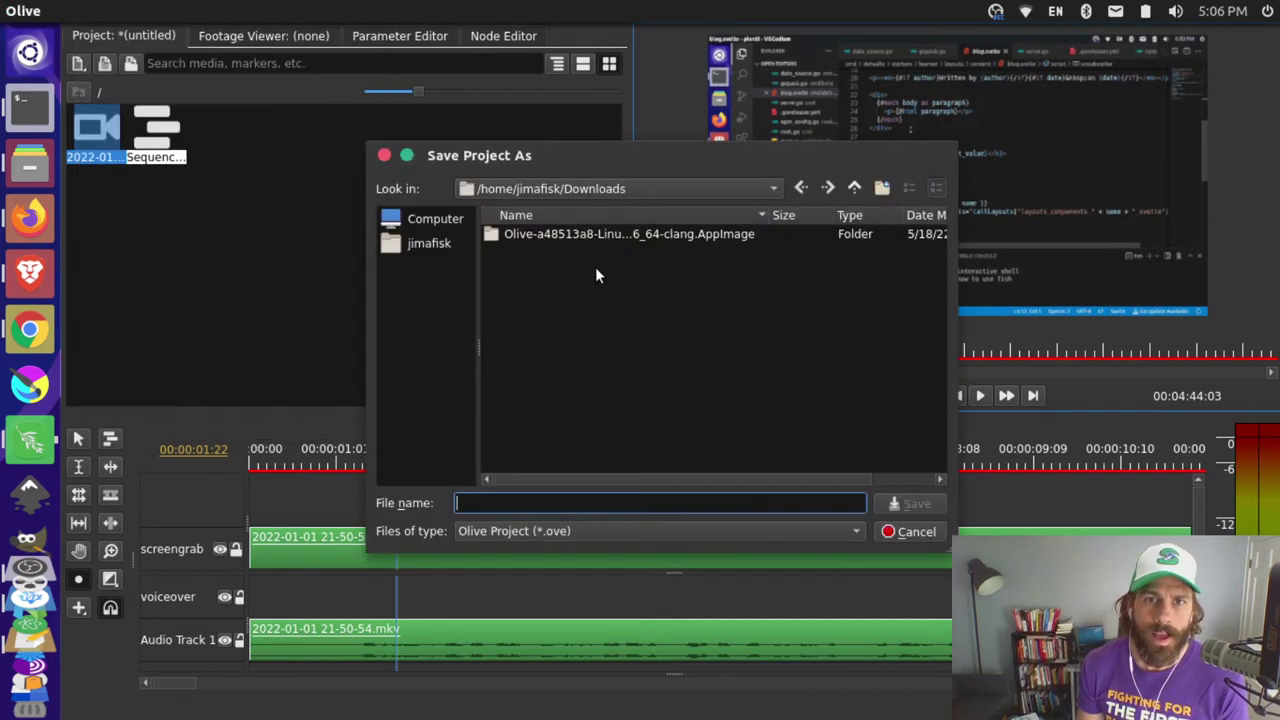
pyautogui.click(448, 254)
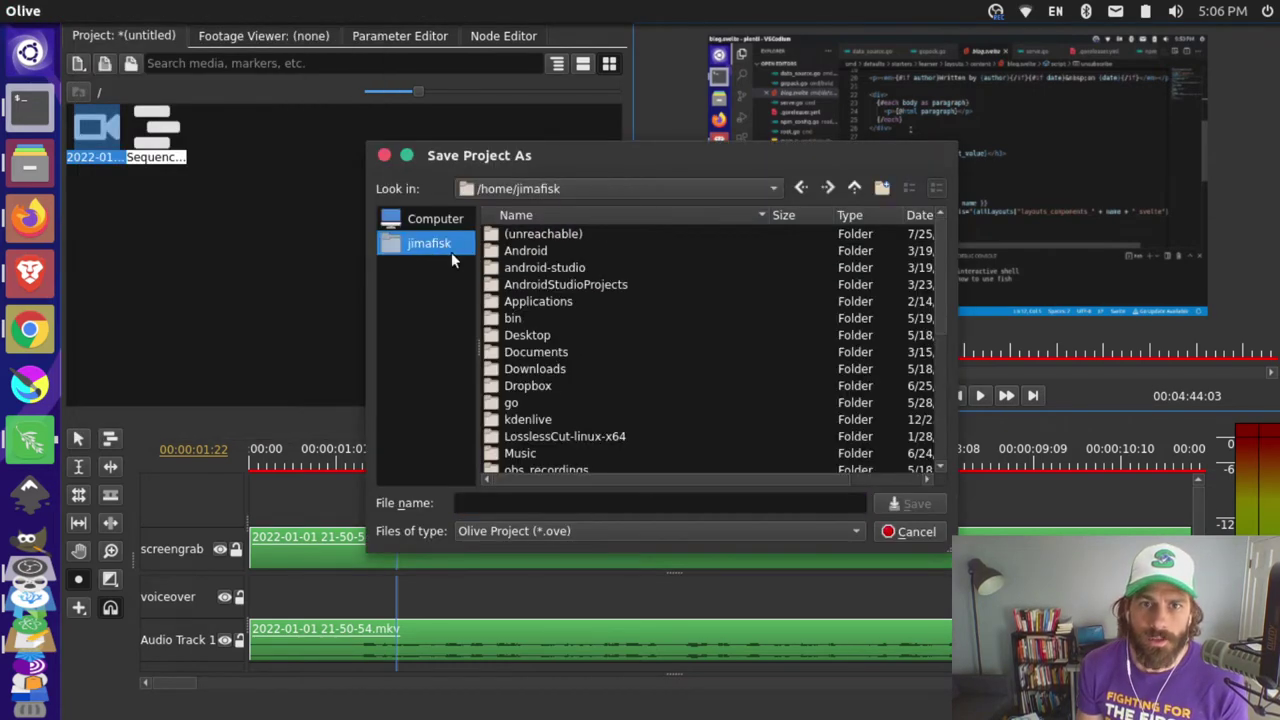
pyautogui.doubleClick(557, 370)
pyautogui.click(570, 505)
pyautogui.write('test')
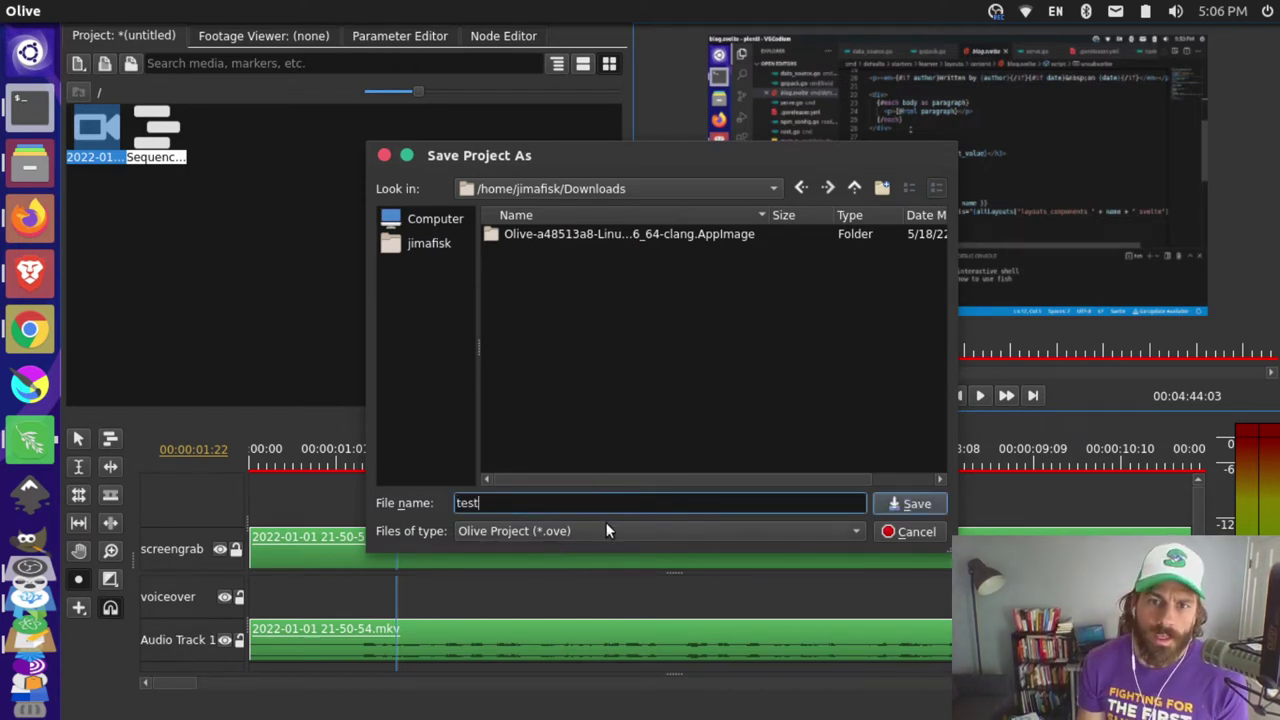
pyautogui.click(908, 503)
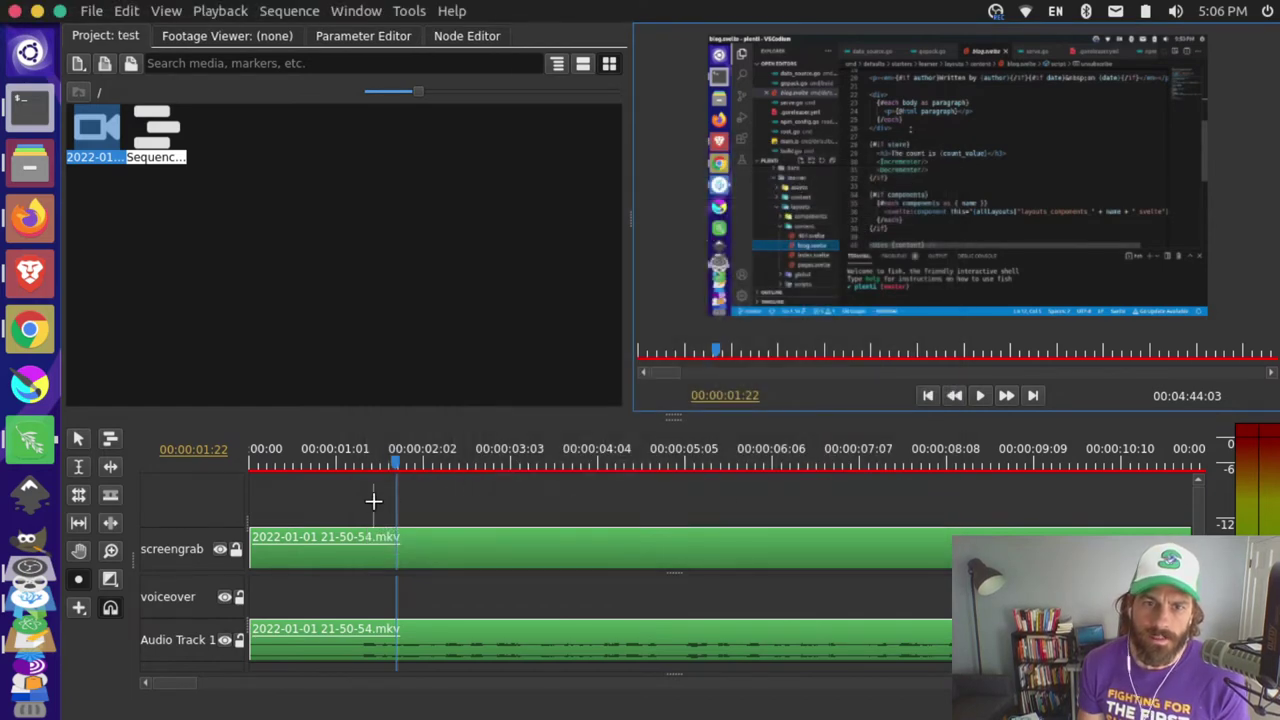
# Record a short clip on the voiceover track, replay from about 2 seconds, and switch to OBS.
pyautogui.moveTo(397, 589); pyautogui.dragTo(630, 595)
pyautogui.click(979, 397)
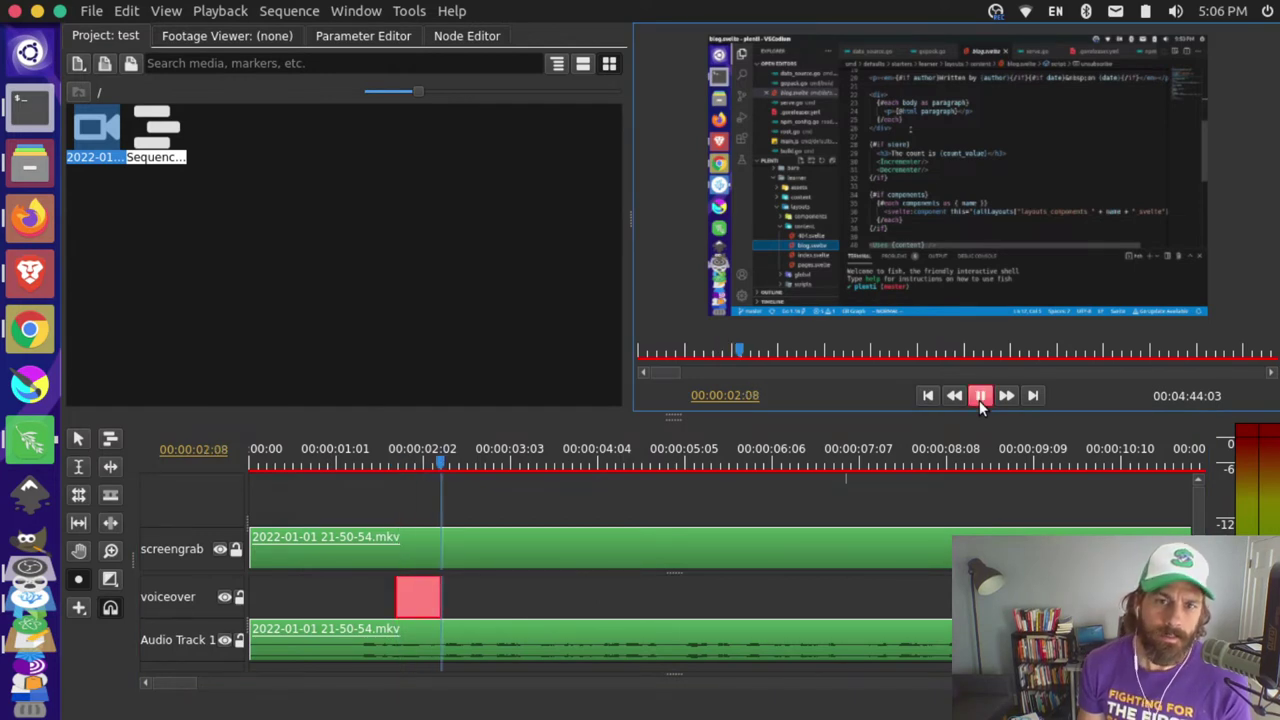
pyautogui.click(979, 397)
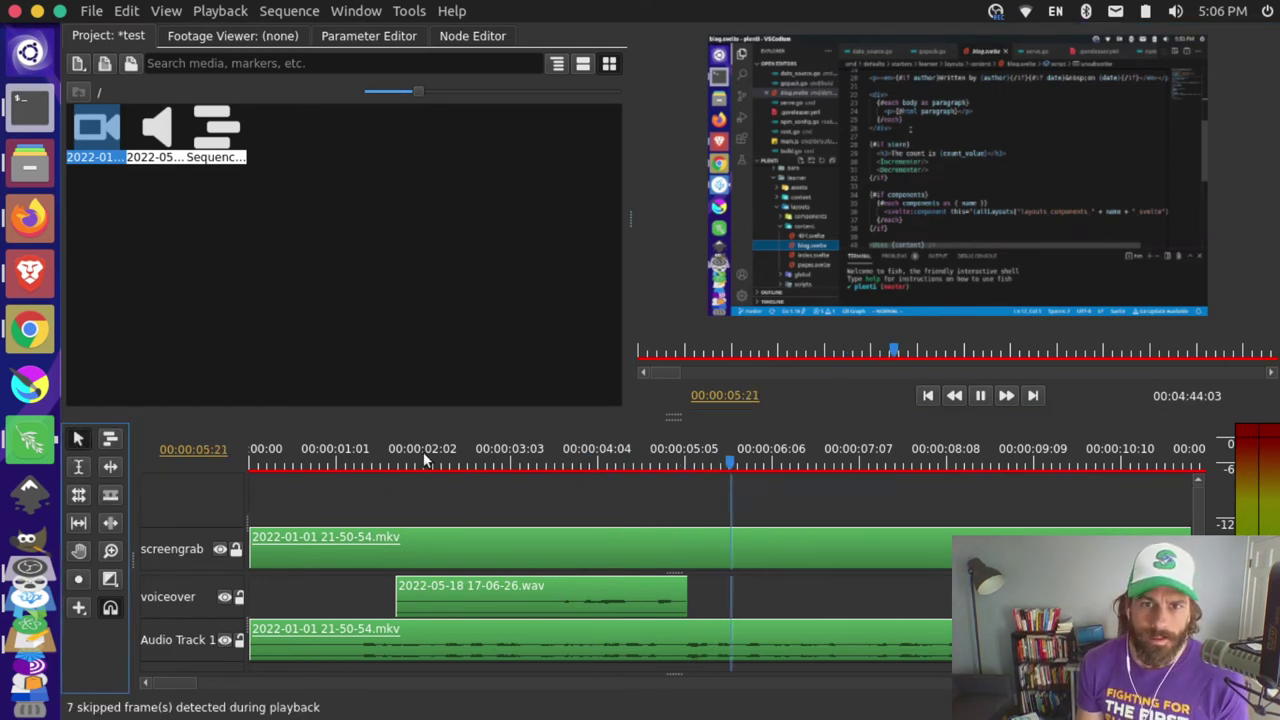
pyautogui.click(430, 482)
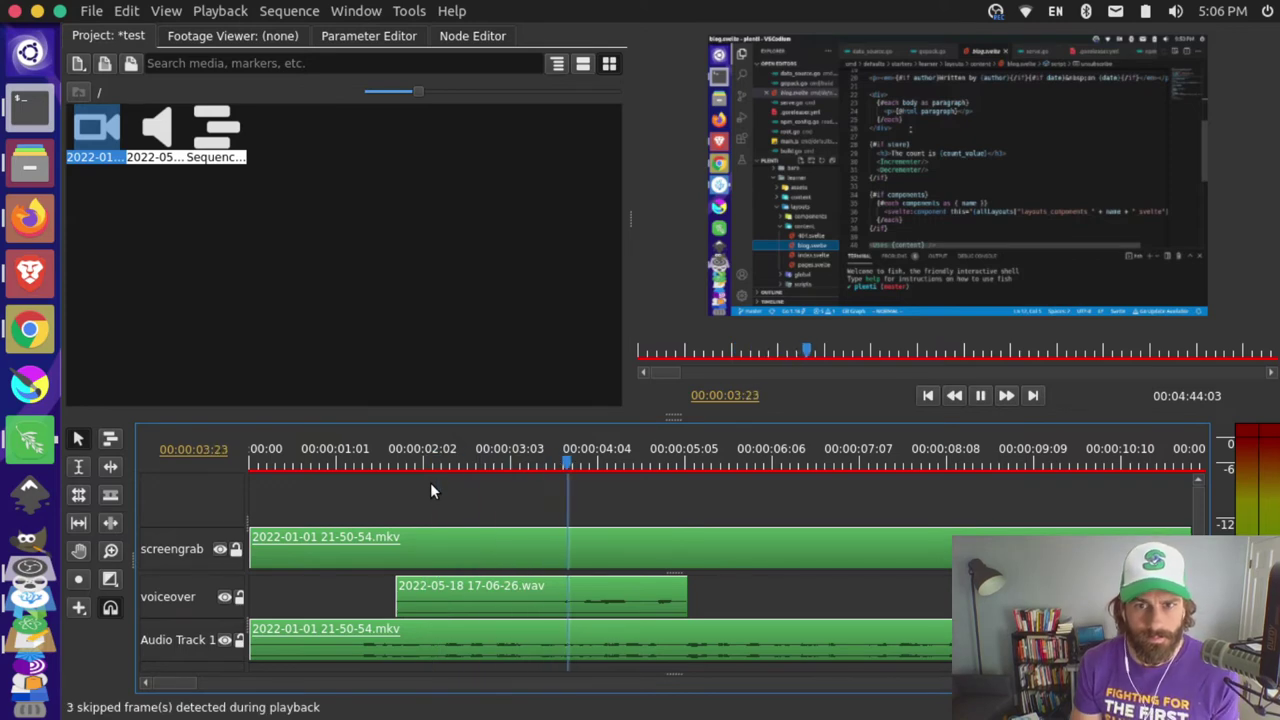
pyautogui.hotkey('alt', 'Tab')
pyautogui.hotkey('alt', 'Tab')
pyautogui.hotkey('alt', 'Tab')
pyautogui.hotkey('alt', 'Tab')
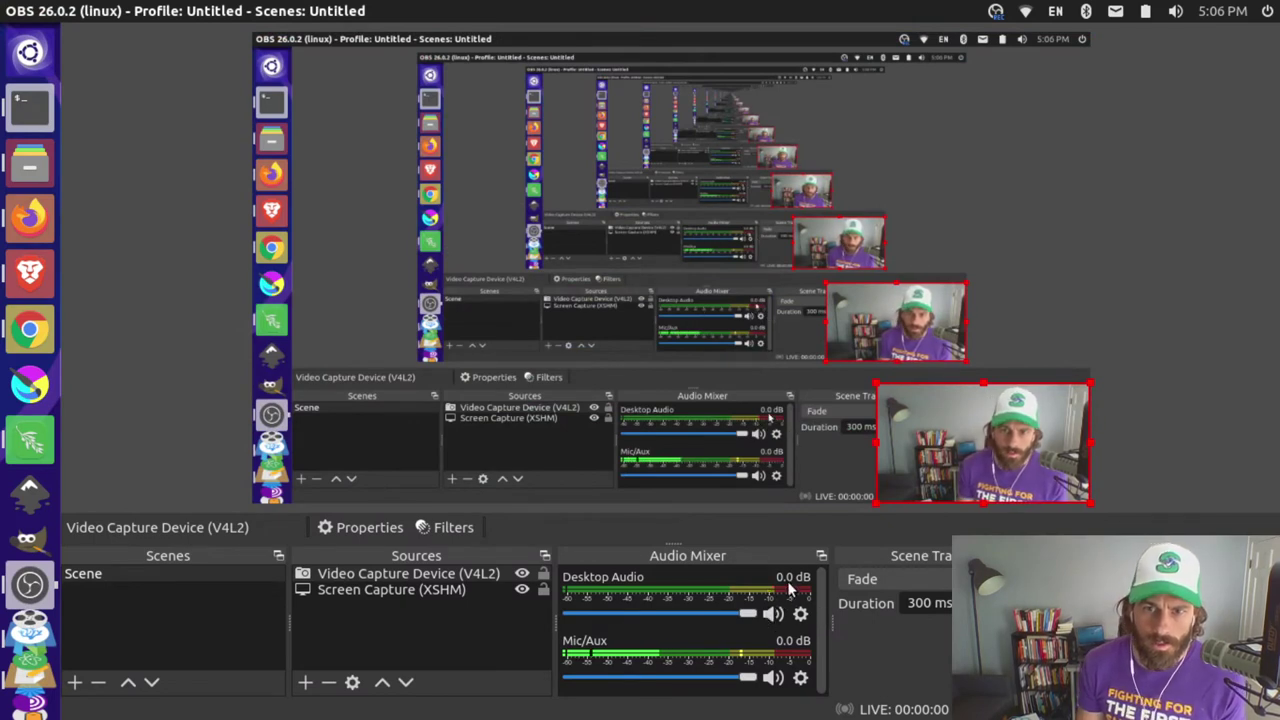
pyautogui.moveTo(754, 620); pyautogui.dragTo(793, 600)
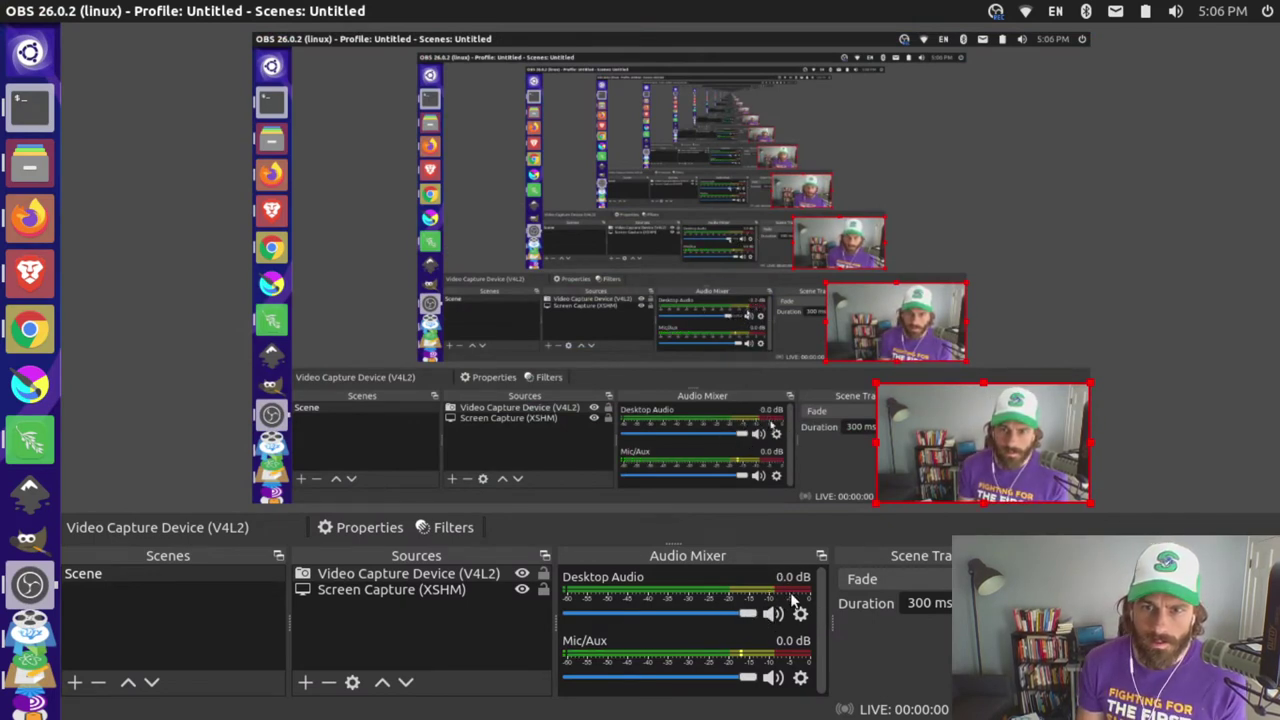
pyautogui.click(800, 613)
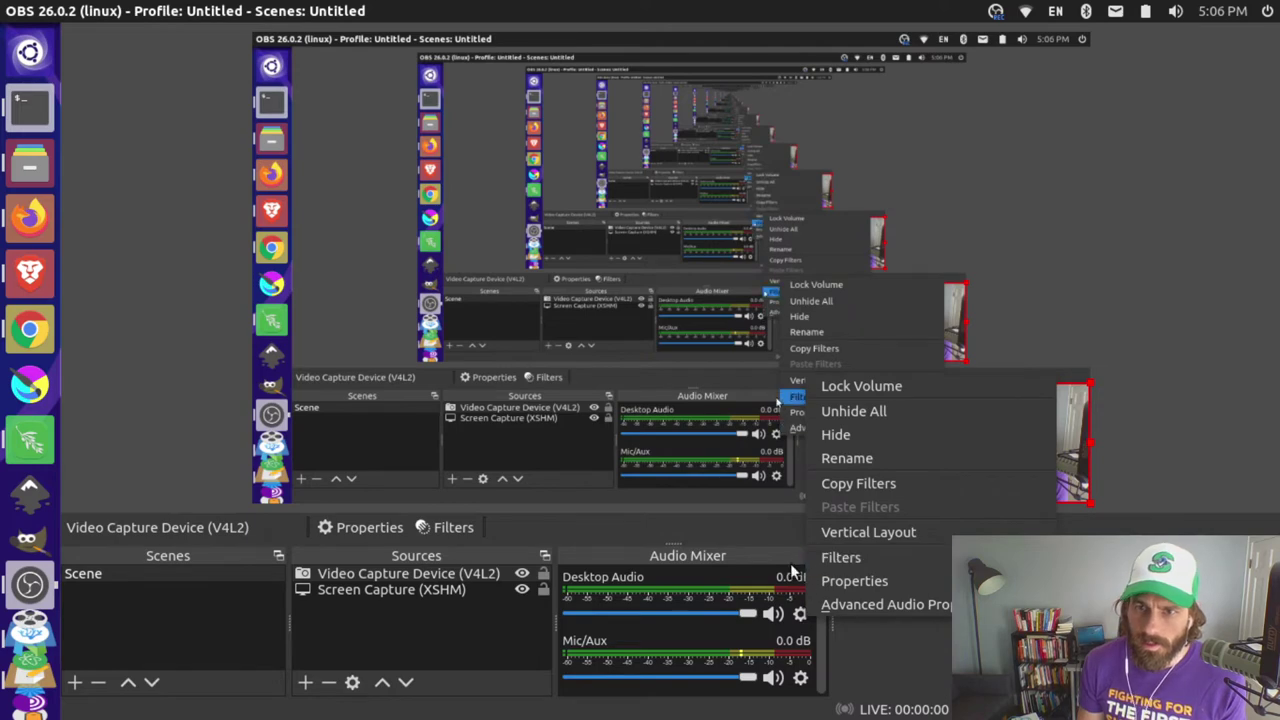
pyautogui.click(723, 605)
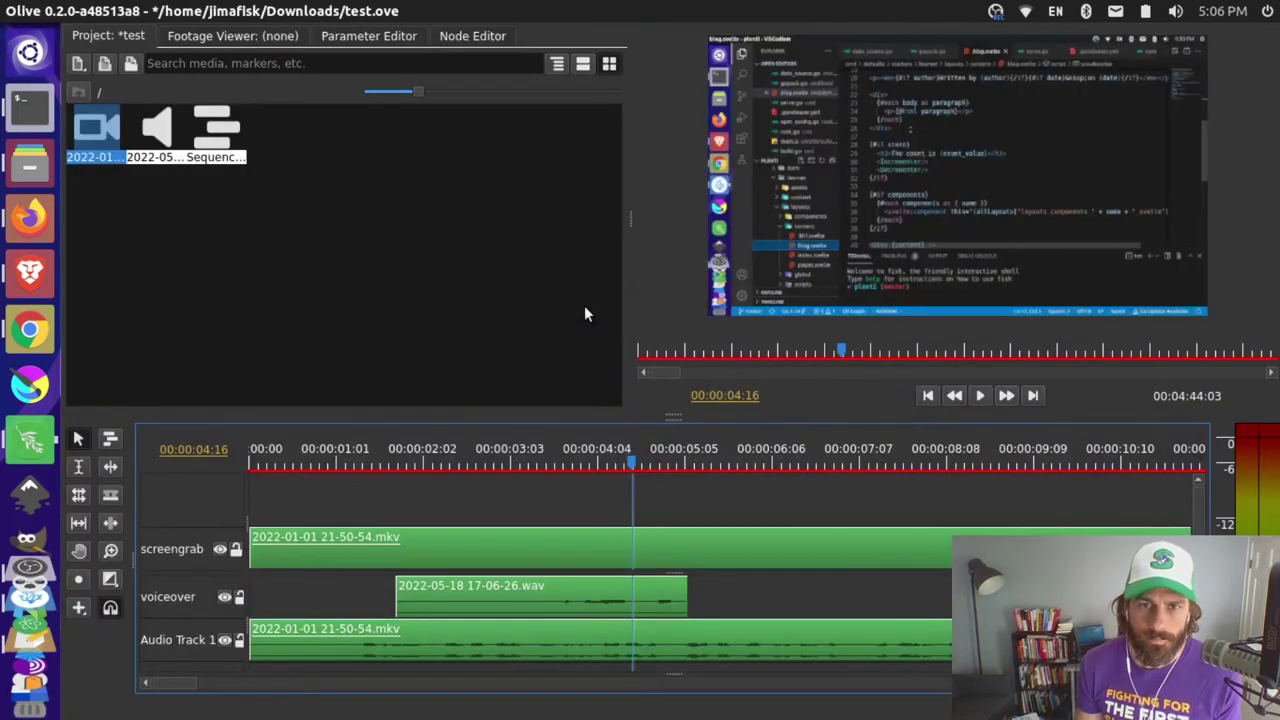
# Review playback from about one second, then delete the recorded .wav voiceover clip.
pyautogui.click(384, 452)
pyautogui.press('space')
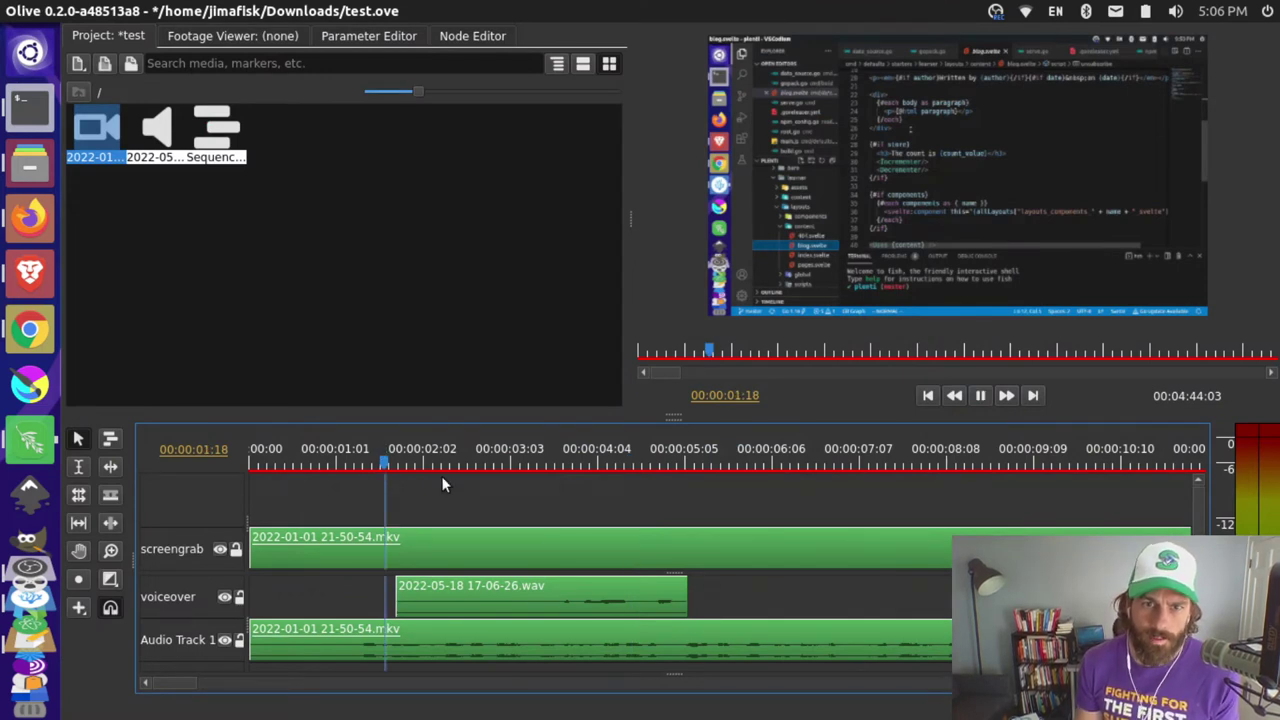
pyautogui.press('space')
pyautogui.press('space')
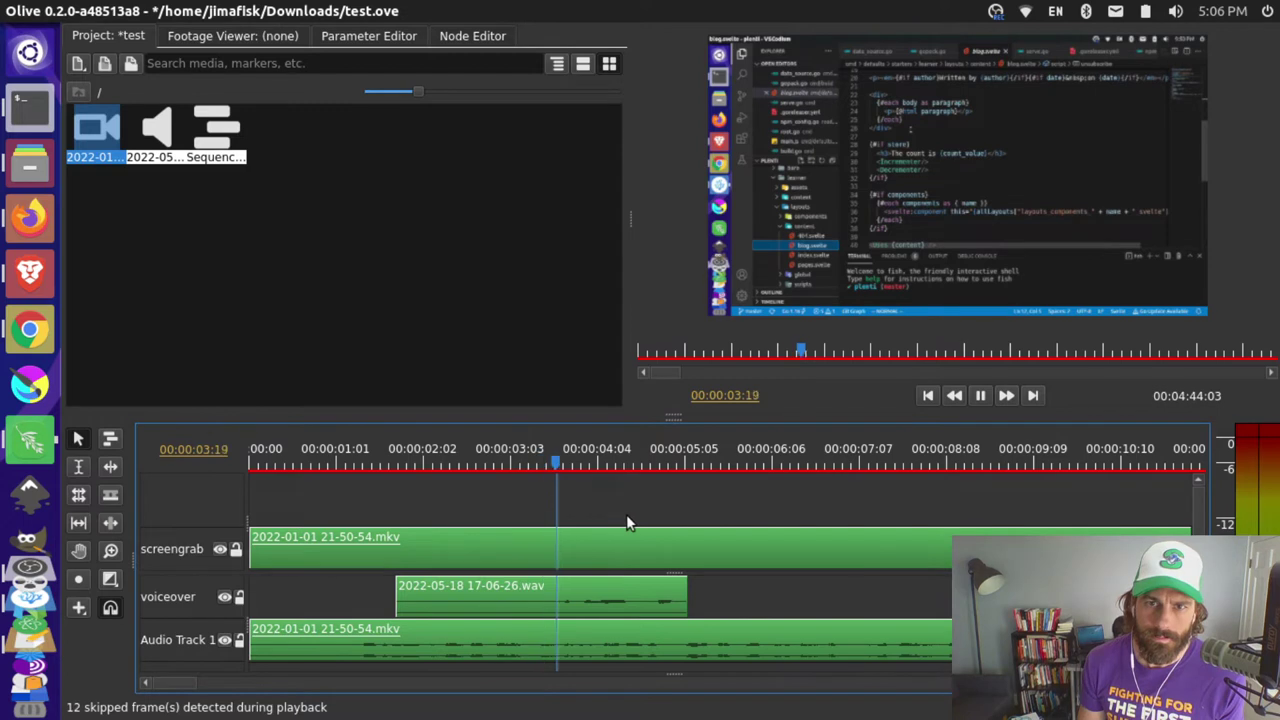
pyautogui.press('space')
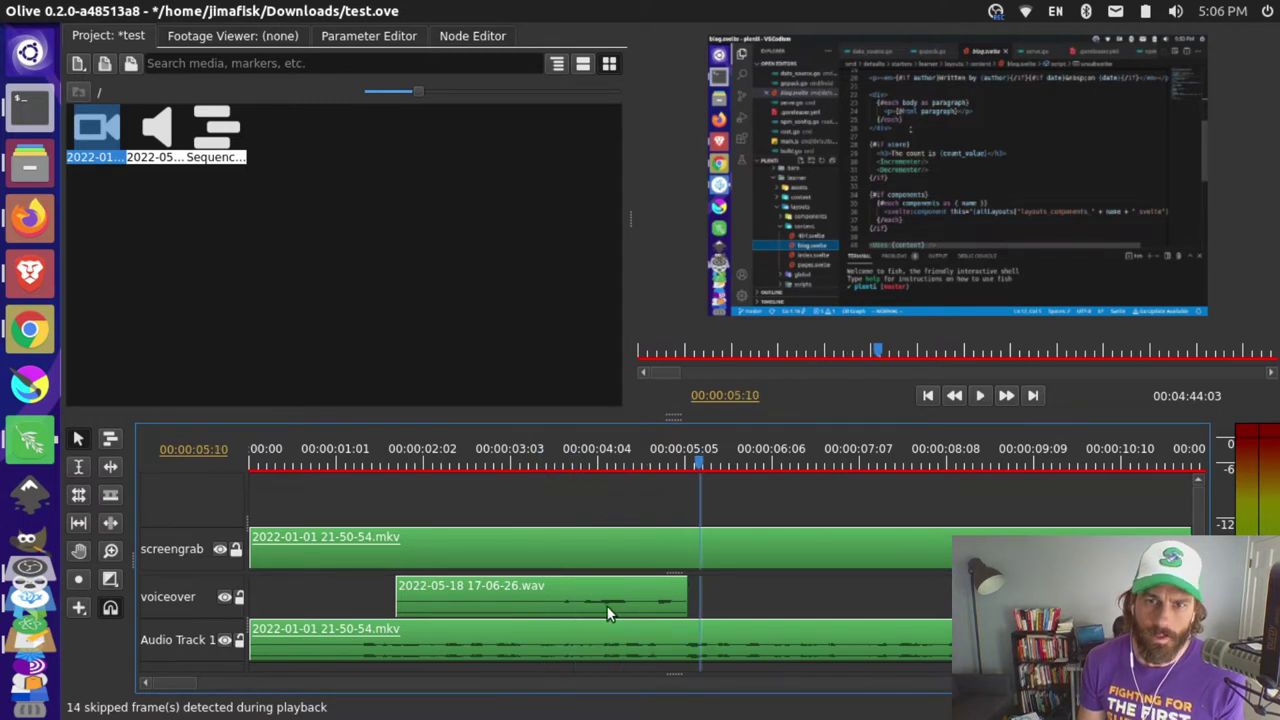
pyautogui.click(585, 595)
pyautogui.press('Delete')
# Move the recording's audio onto the voiceover track and delete the empty Audio Track 1.
pyautogui.moveTo(662, 622); pyautogui.dragTo(634, 600)
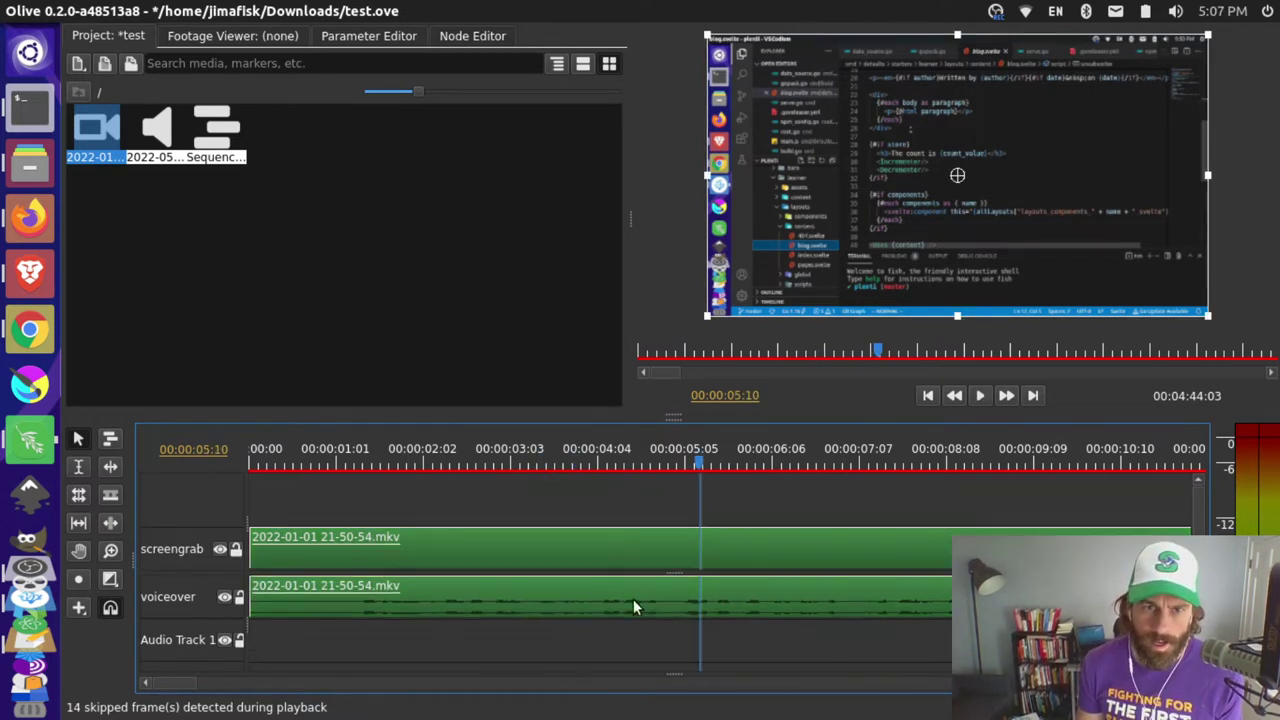
pyautogui.rightClick(184, 633)
pyautogui.click(276, 666)
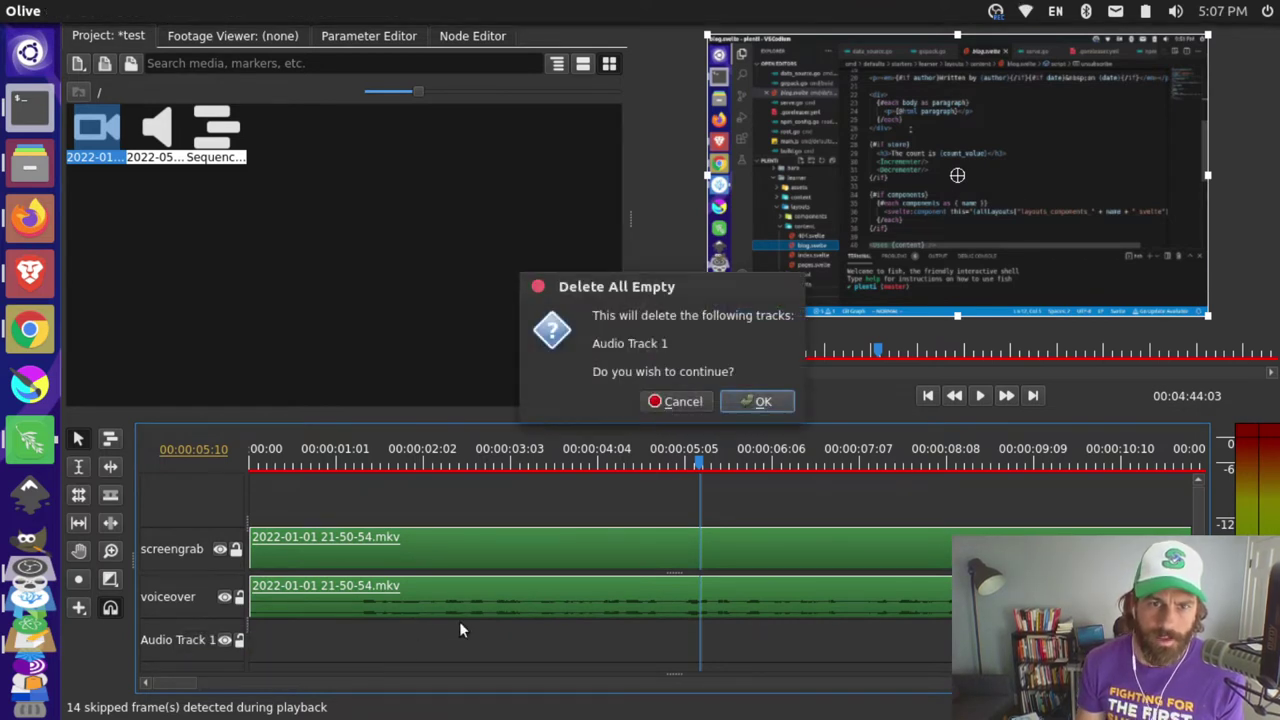
pyautogui.click(768, 402)
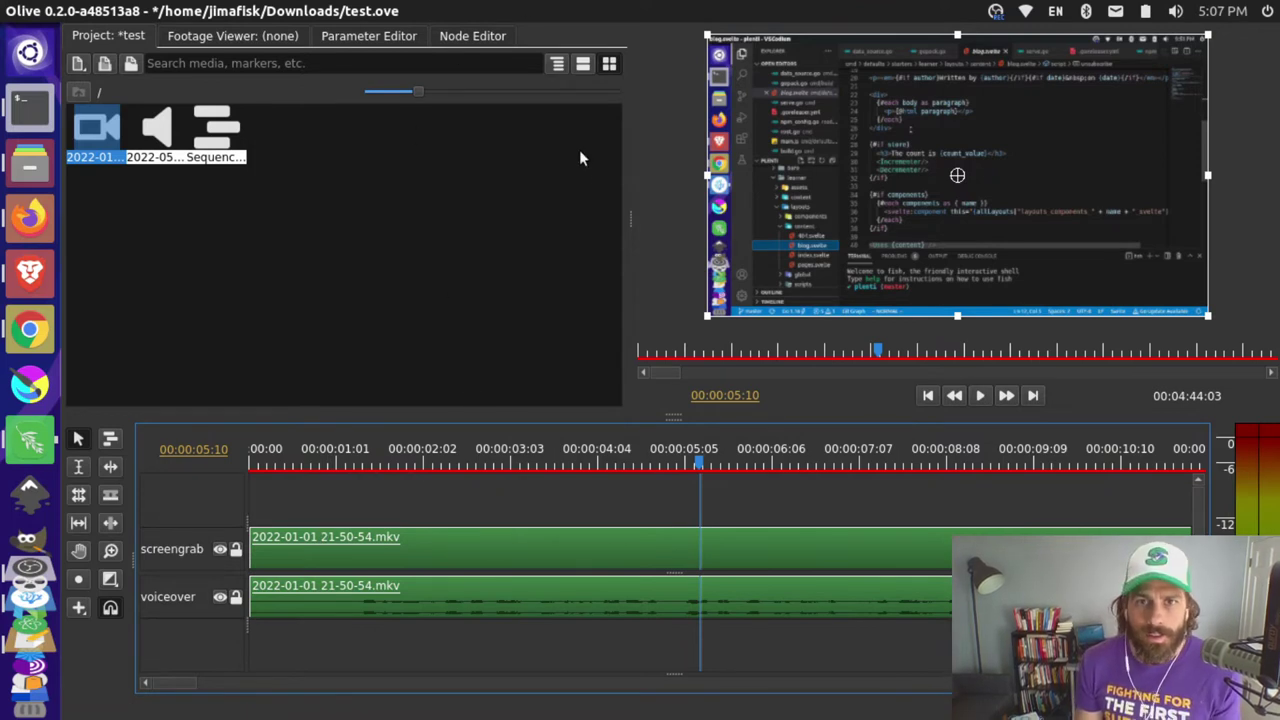
# Show Sequence 1's graph in a widened Node Editor, with the media area narrowed.
pyautogui.moveTo(630, 213); pyautogui.dragTo(599, 222)
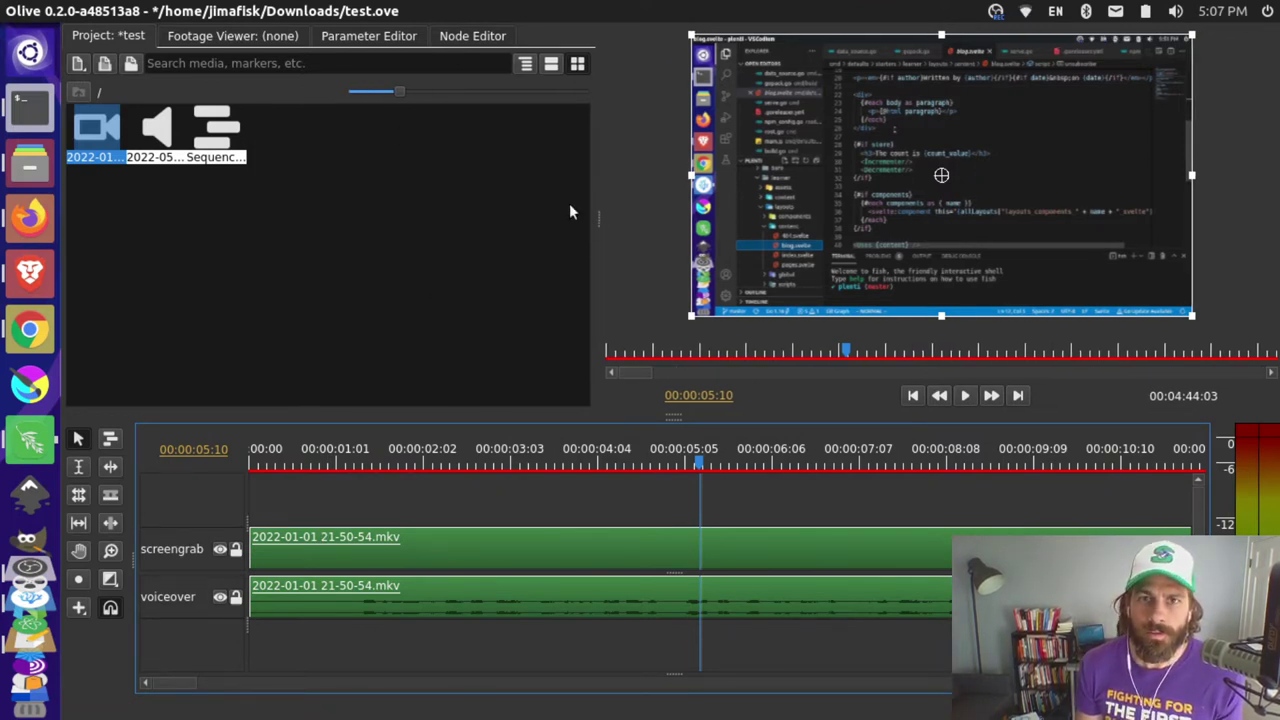
pyautogui.click(460, 40)
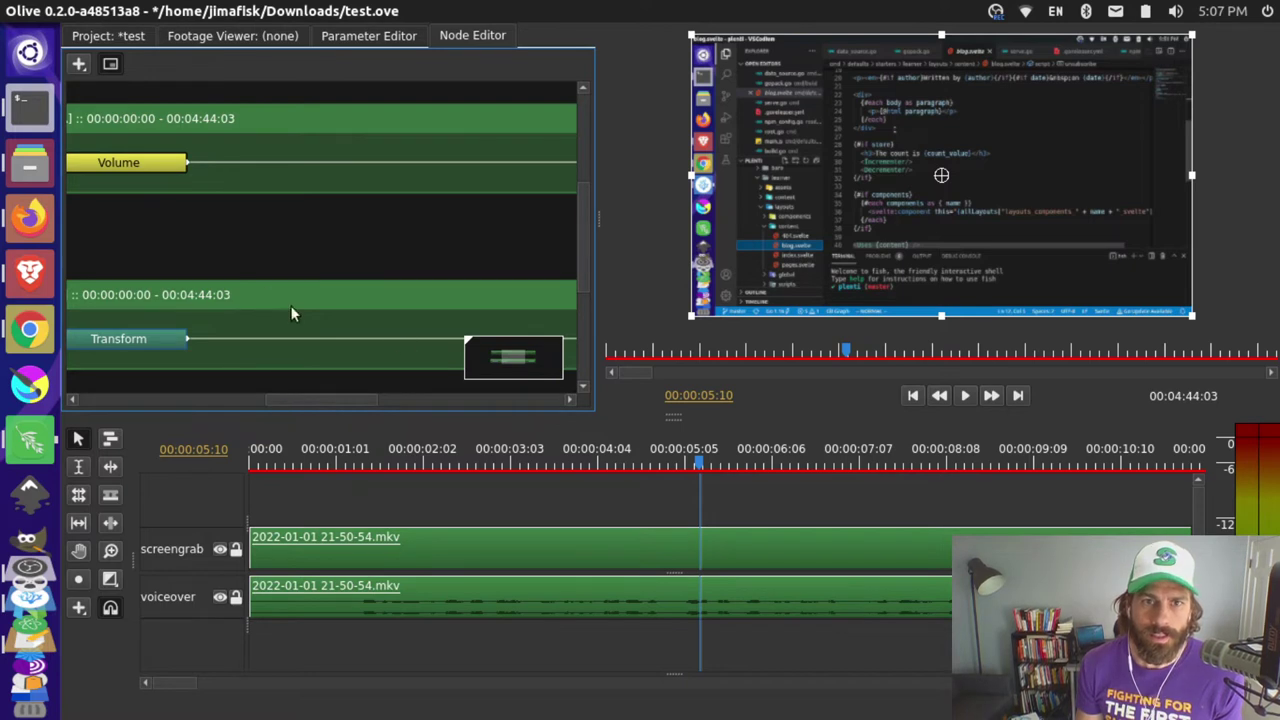
pyautogui.click(482, 506)
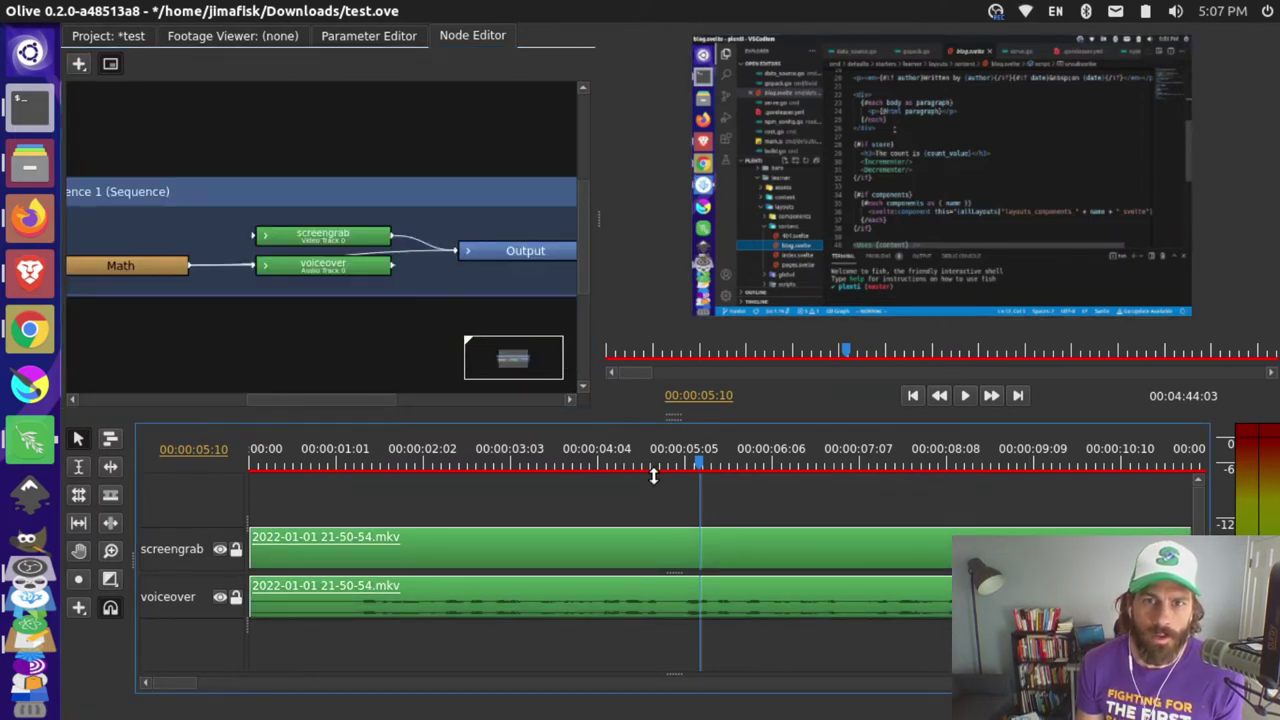
pyautogui.moveTo(587, 233); pyautogui.dragTo(674, 211)
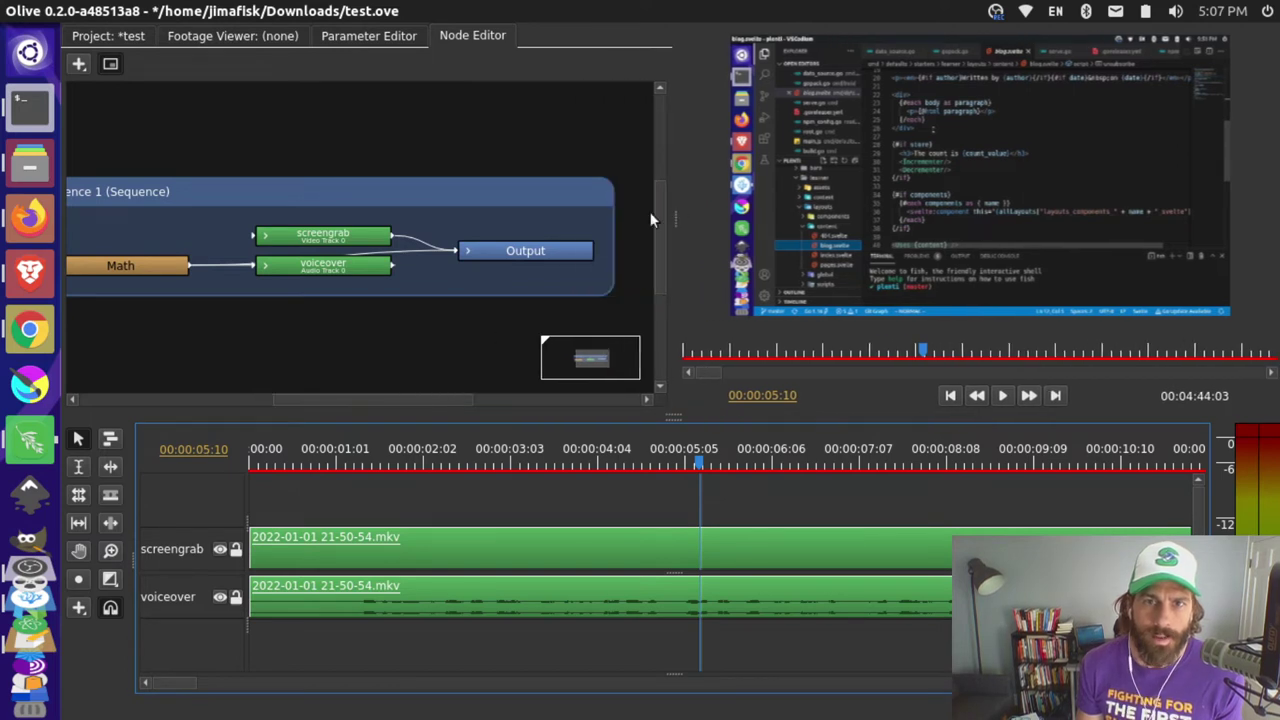
# Recentre the graph, moving the voiceover node to the bottom and screengrab node to the top.
pyautogui.click(373, 184)
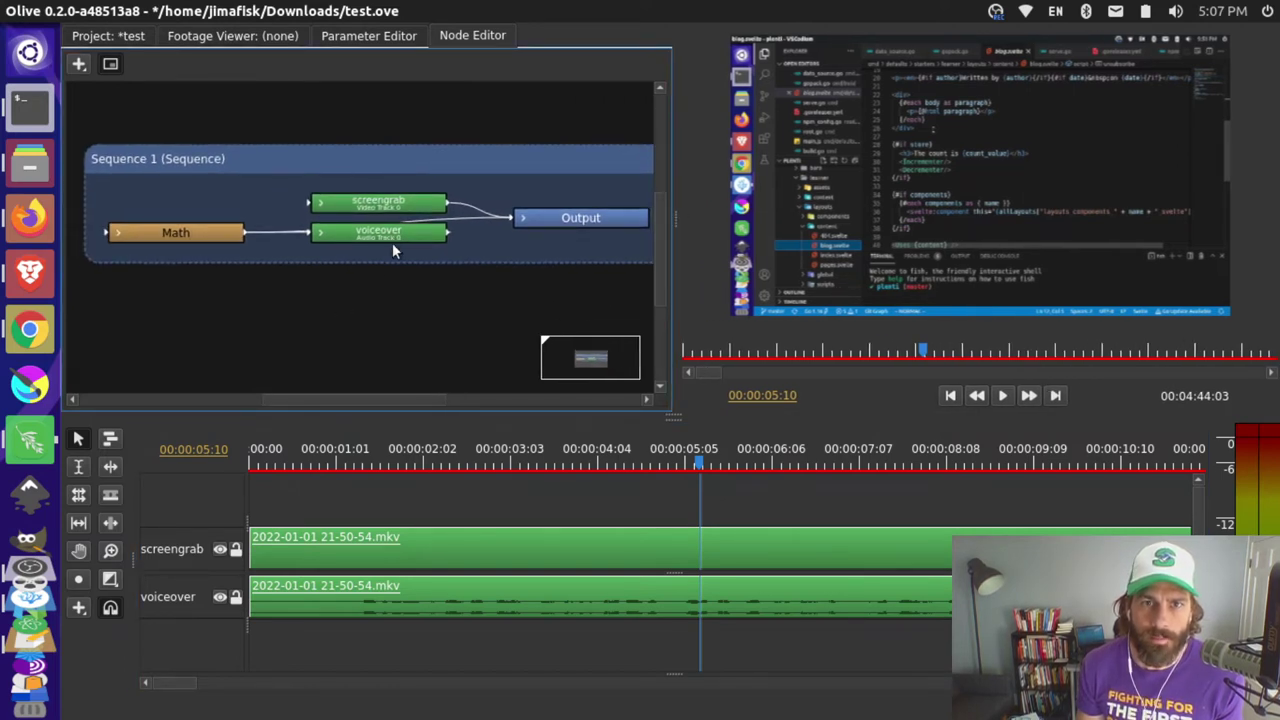
pyautogui.moveTo(380, 234); pyautogui.dragTo(352, 355)
pyautogui.moveTo(383, 209); pyautogui.dragTo(335, 138)
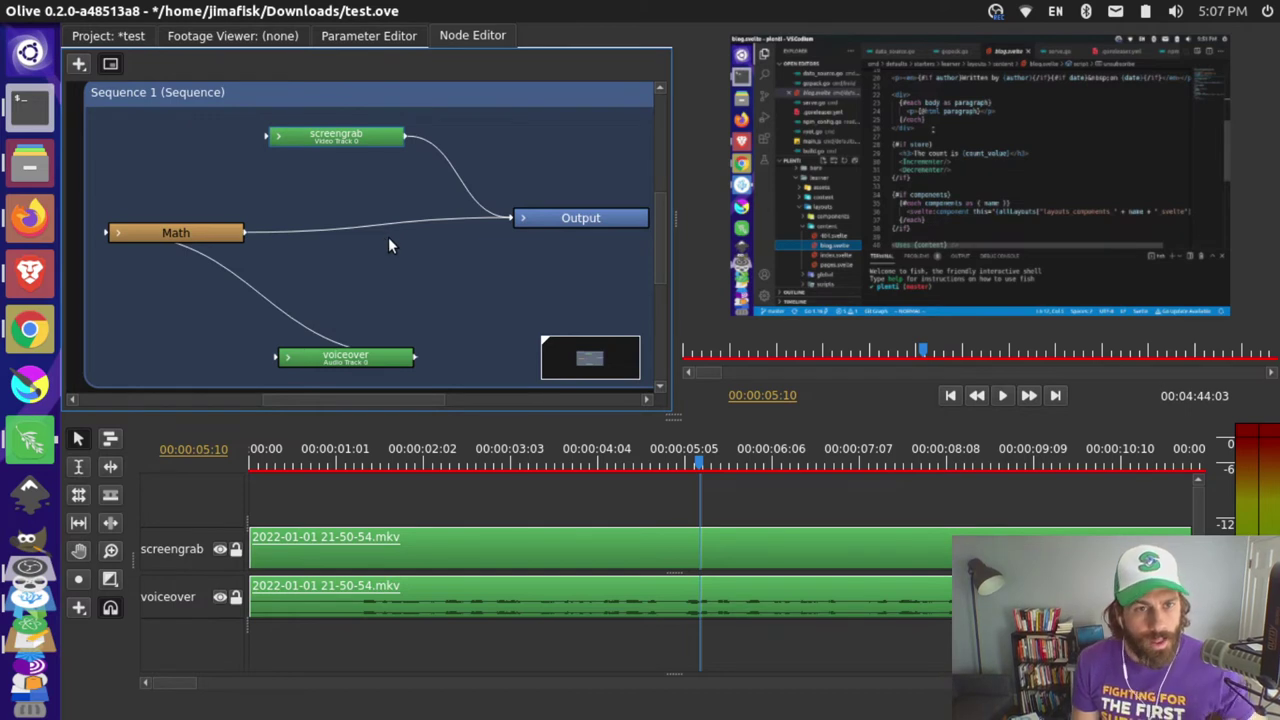
# Show the screengrab clip's Transform settings (position 960, 540, scale 100%) in the Parameter Editor.
pyautogui.click(352, 37)
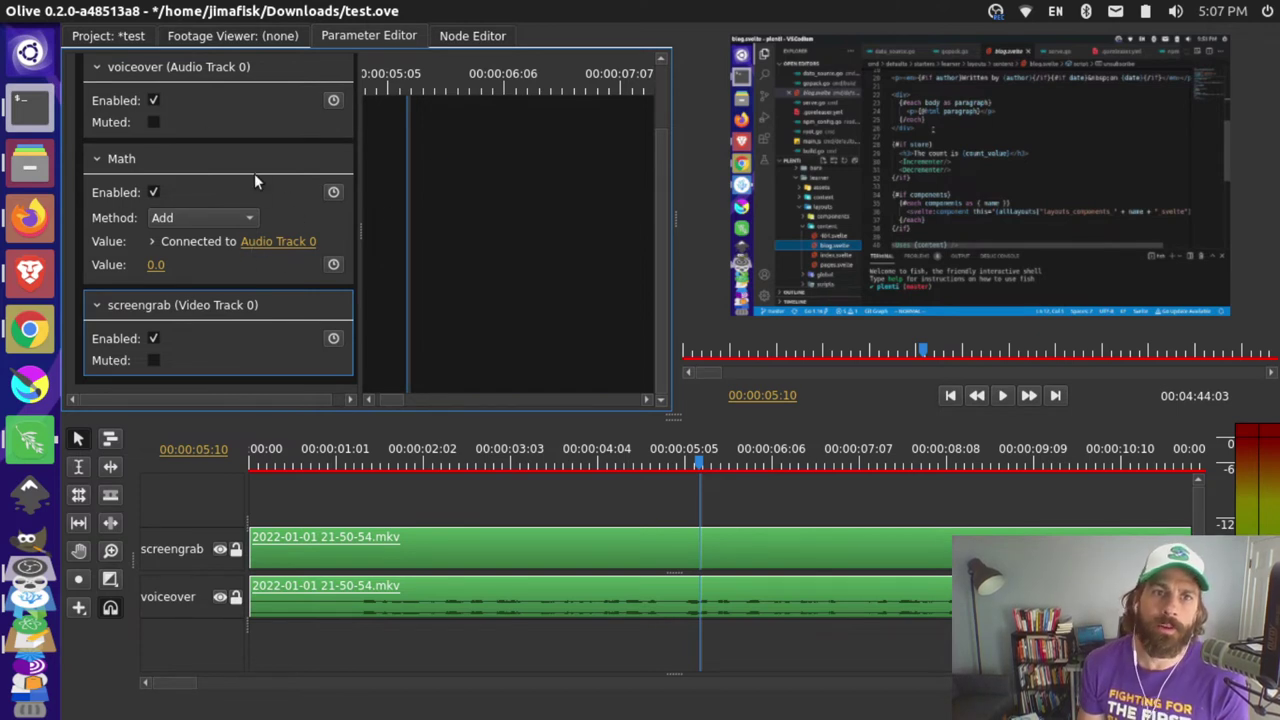
pyautogui.scroll(2, 292, 211)
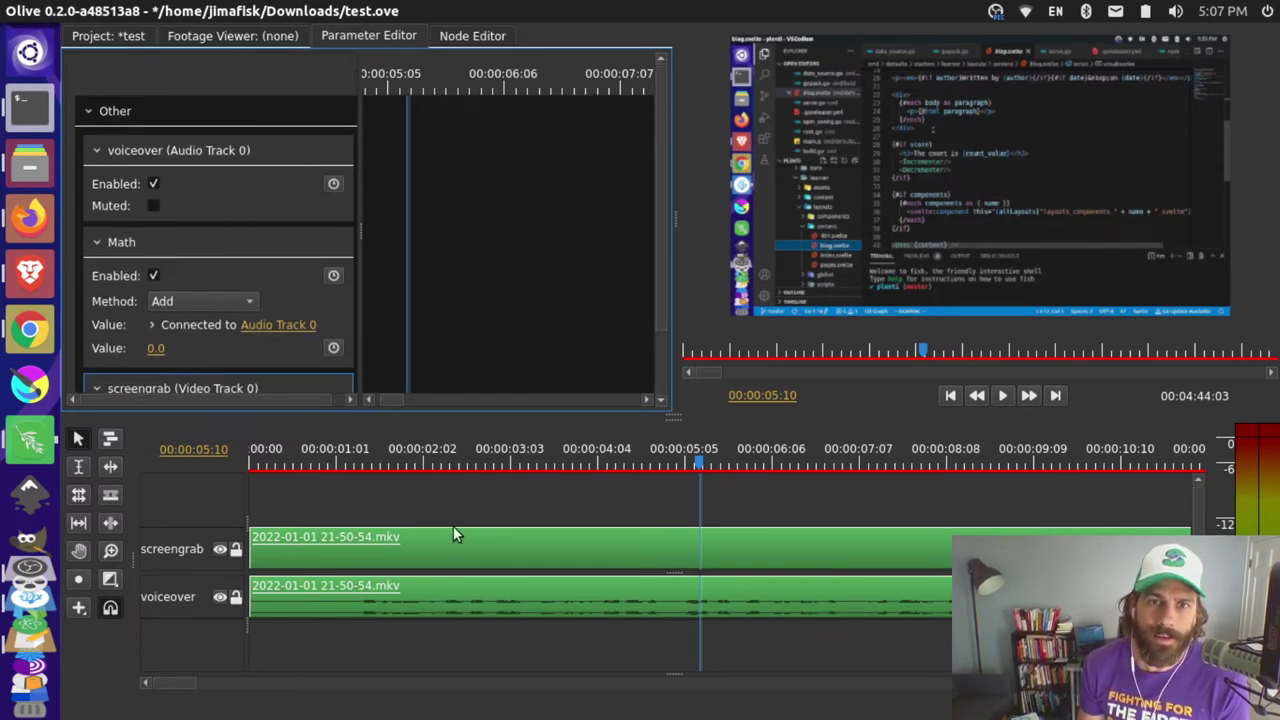
pyautogui.click(467, 560)
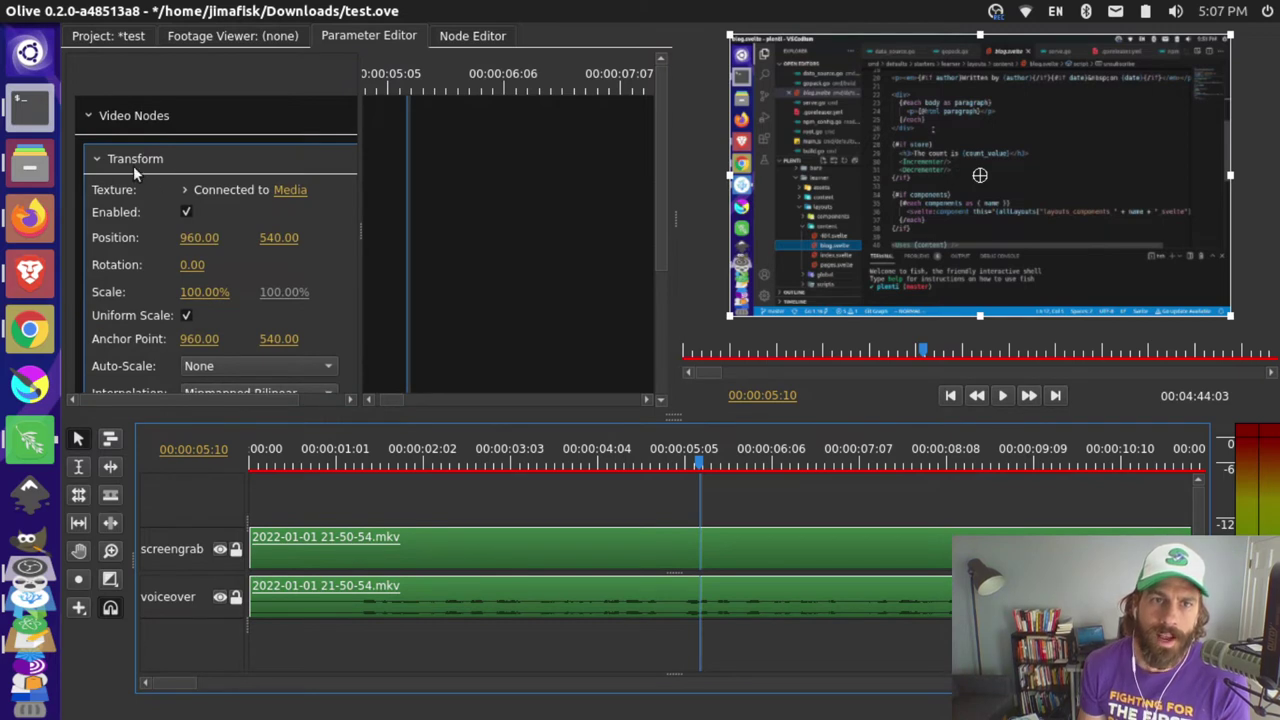
# Collapse Transform and list the Video Nodes categories: Color, Distort, Filter, Generator, Keying.
pyautogui.click(97, 158)
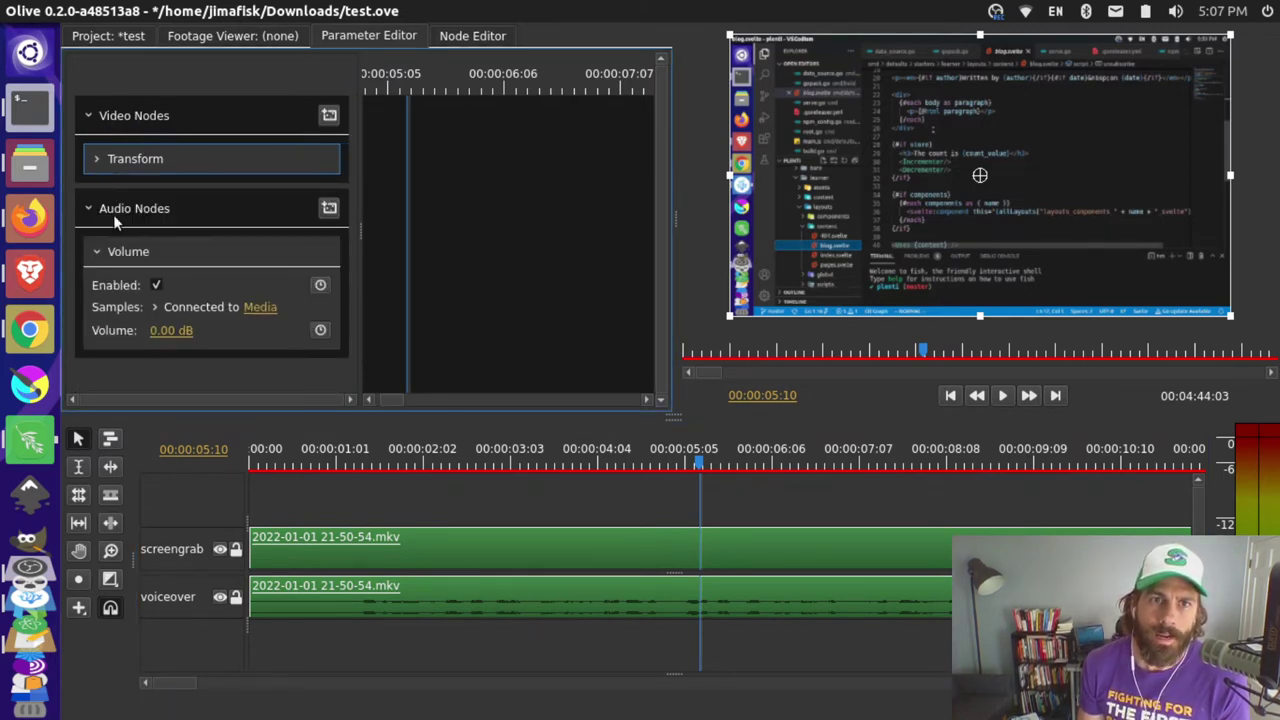
pyautogui.click(88, 208)
pyautogui.click(88, 208)
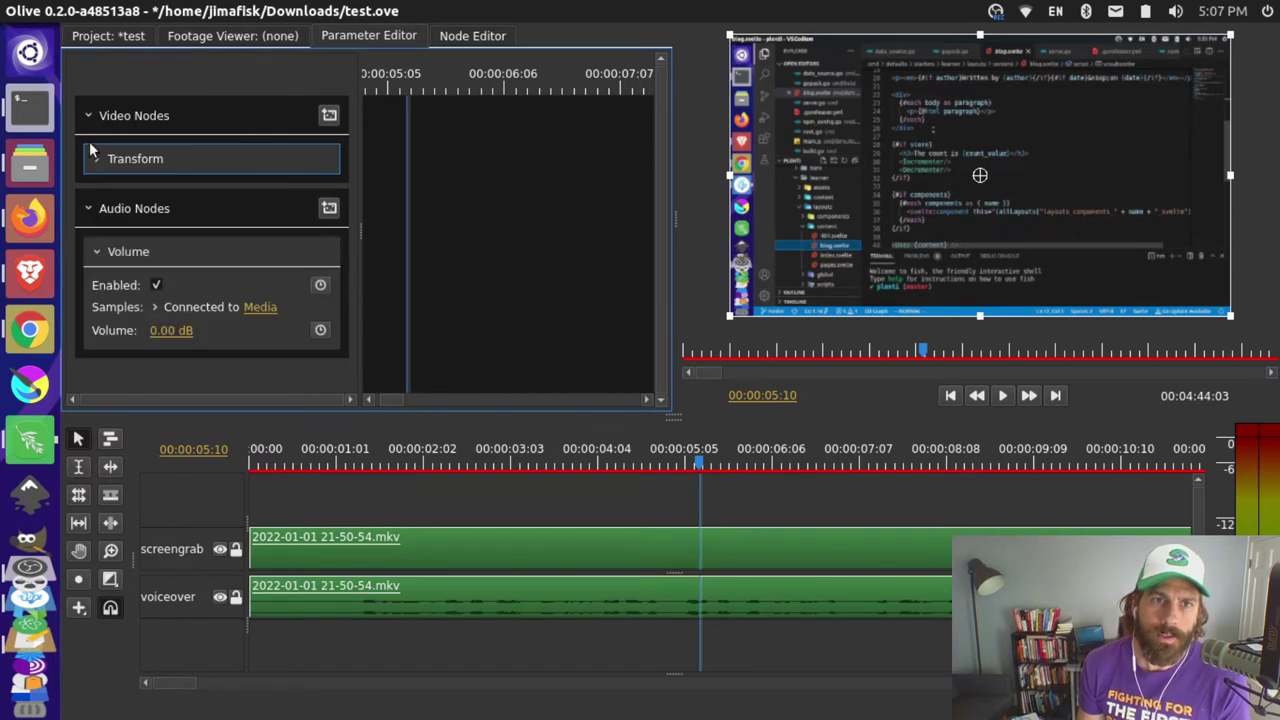
pyautogui.click(97, 160)
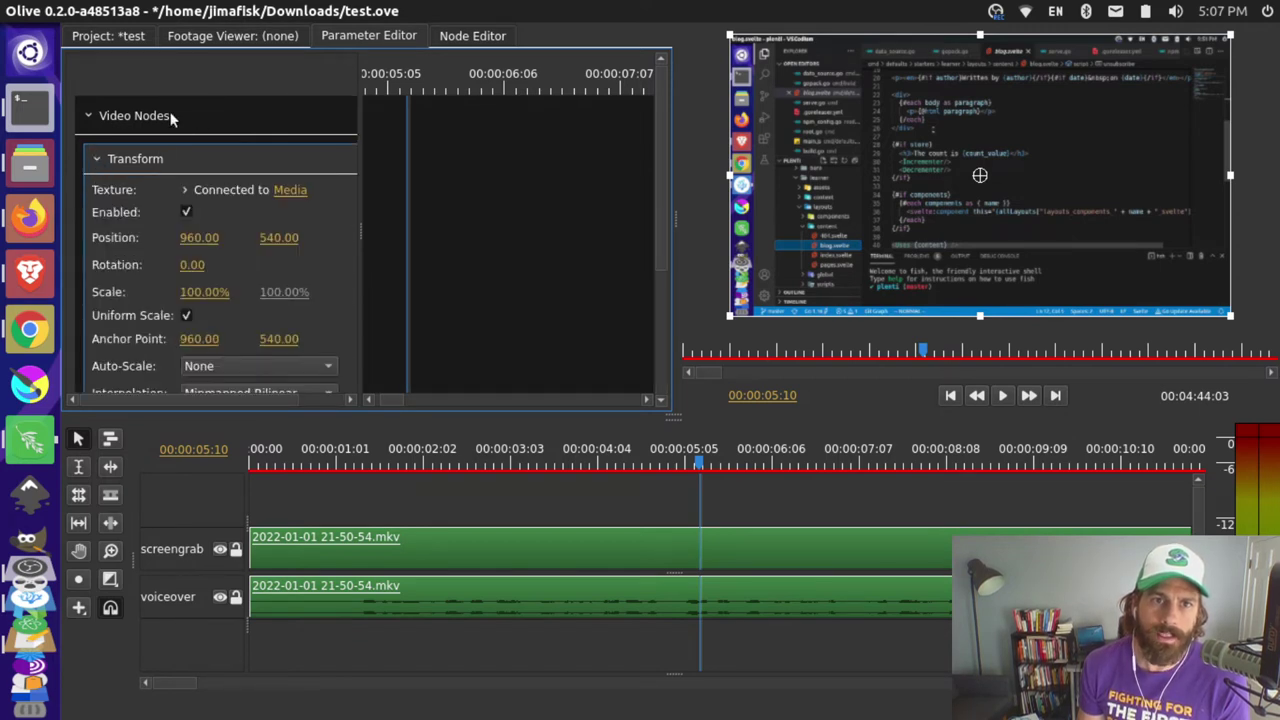
pyautogui.click(107, 159)
pyautogui.click(320, 116)
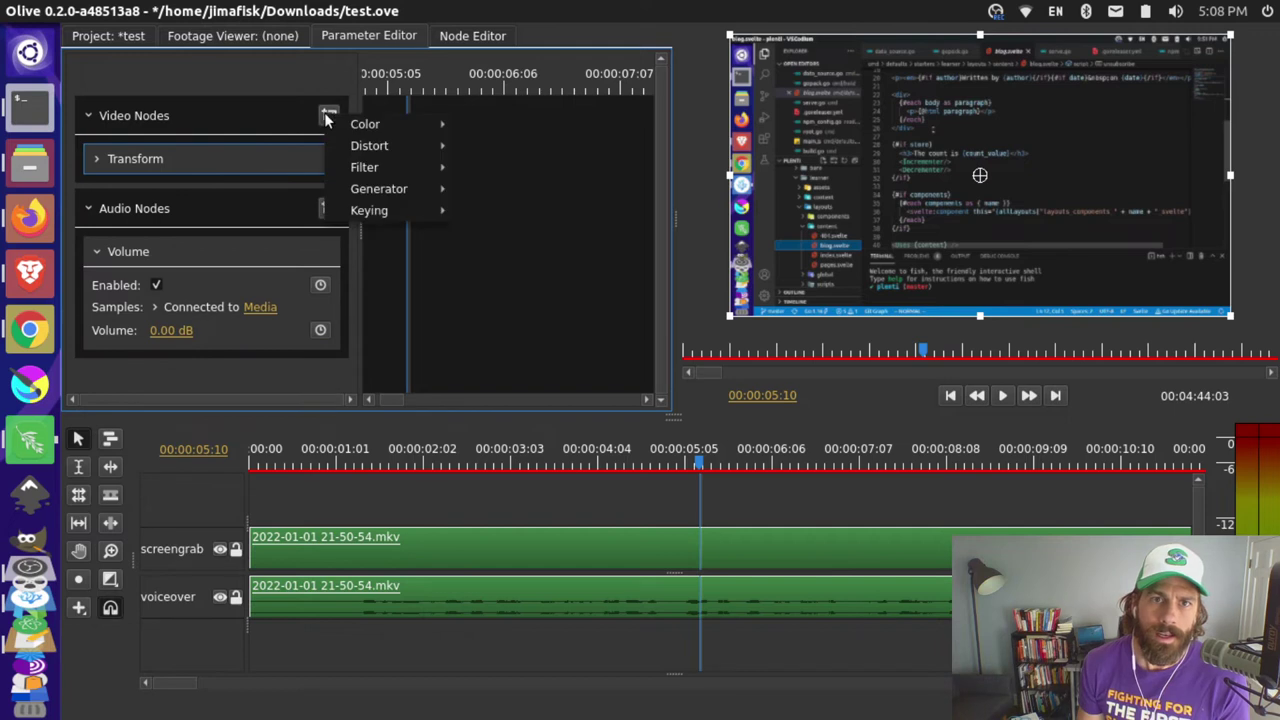
# Add a Filter > Blur node to the screengrab clip and expand its settings.
pyautogui.moveTo(364, 126)
pyautogui.moveTo(403, 162)
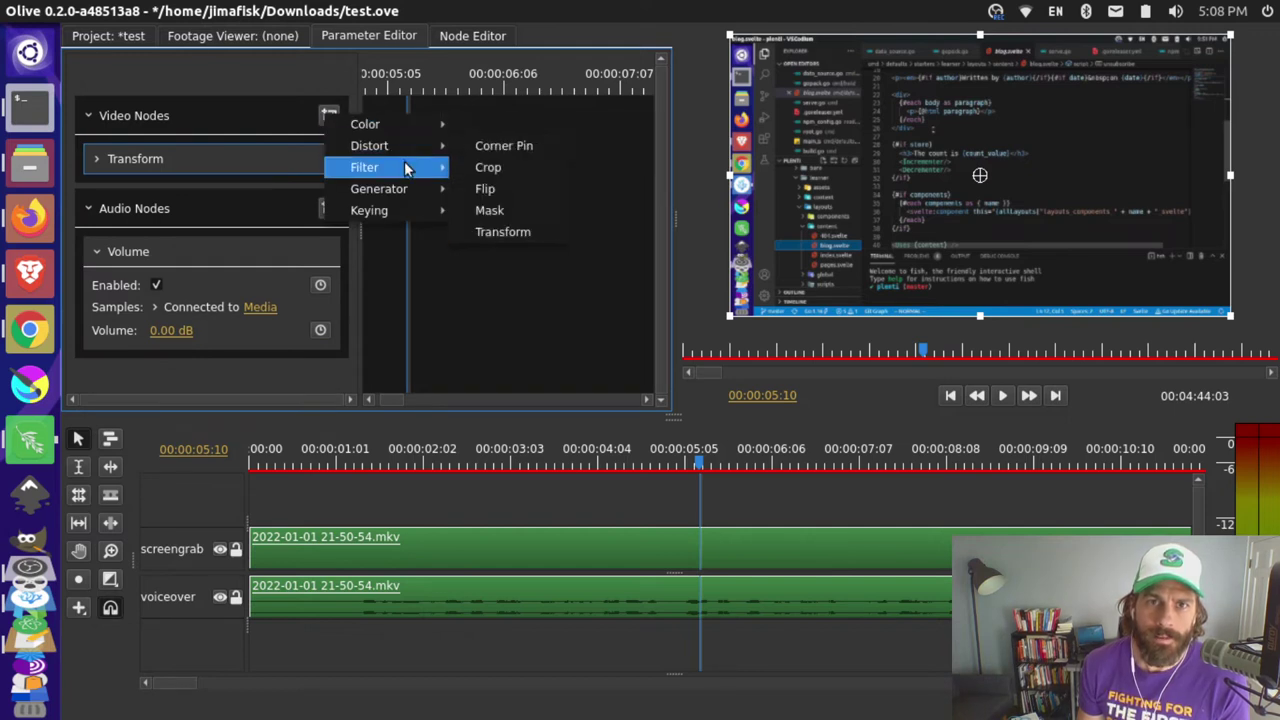
pyautogui.click(476, 166)
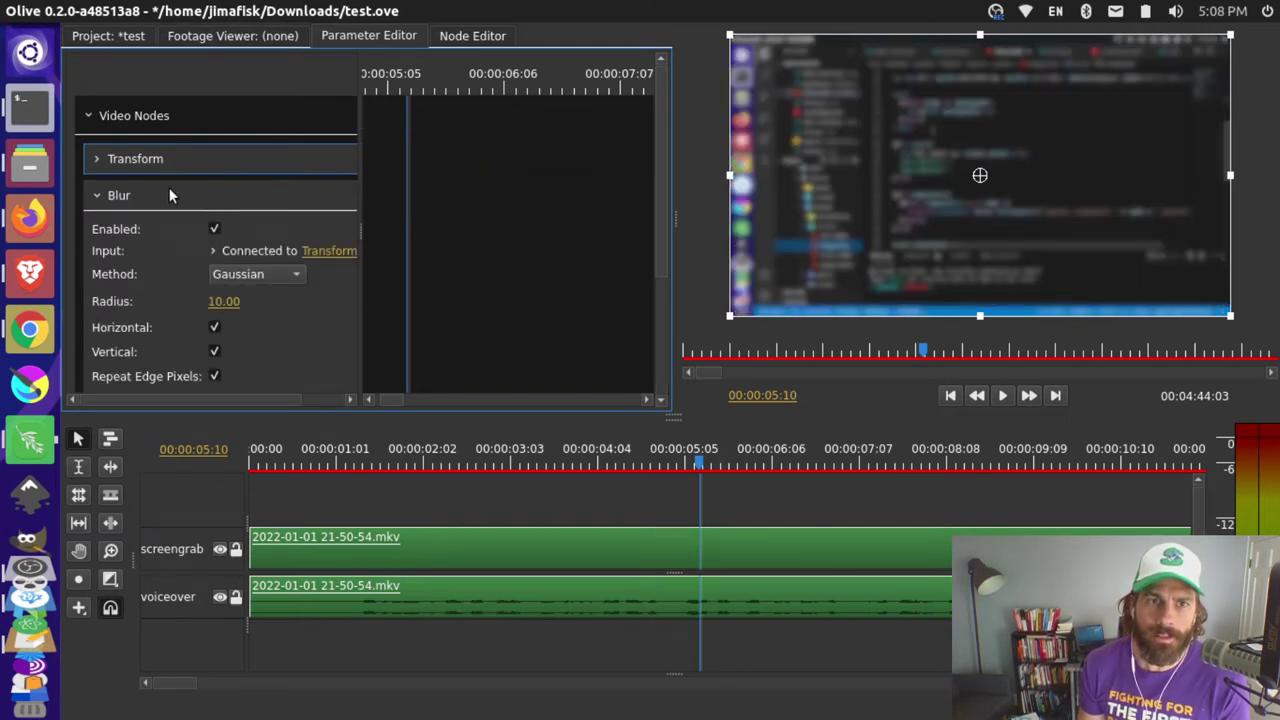
pyautogui.click(104, 196)
pyautogui.click(101, 194)
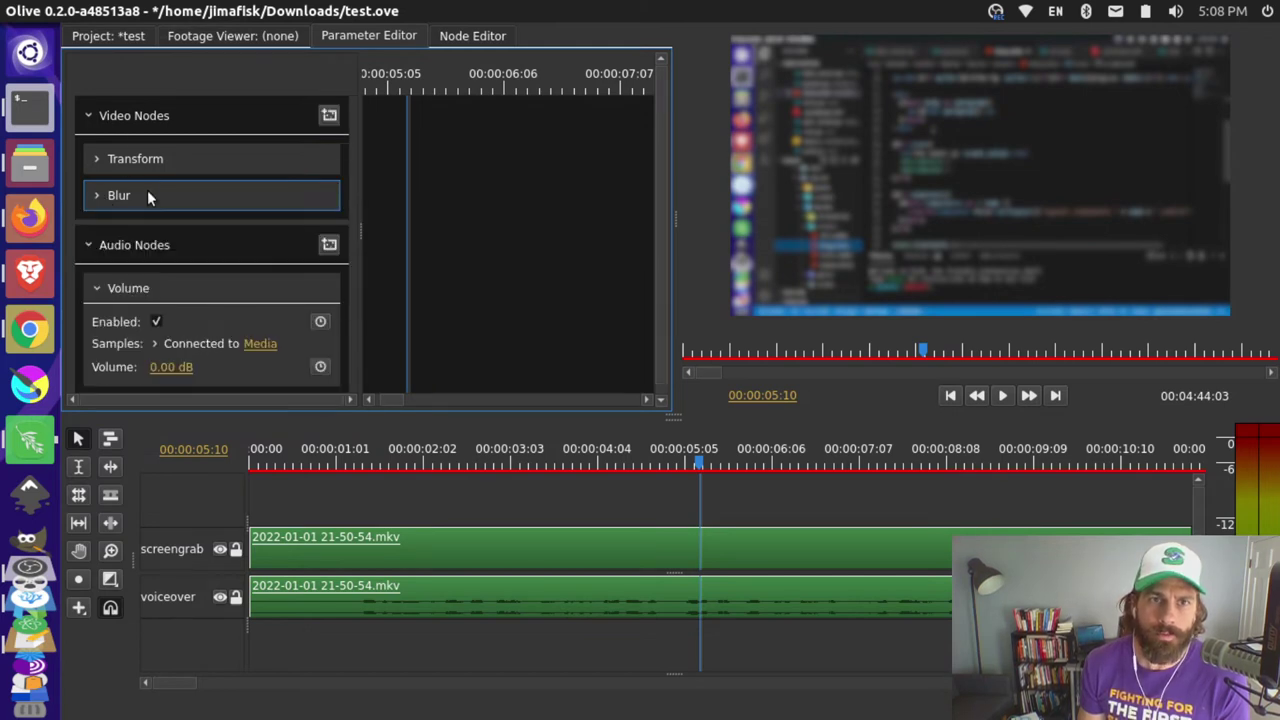
pyautogui.click(96, 195)
# Set the Gaussian Blur radius to 3.
pyautogui.scroll(-2, 185, 222)
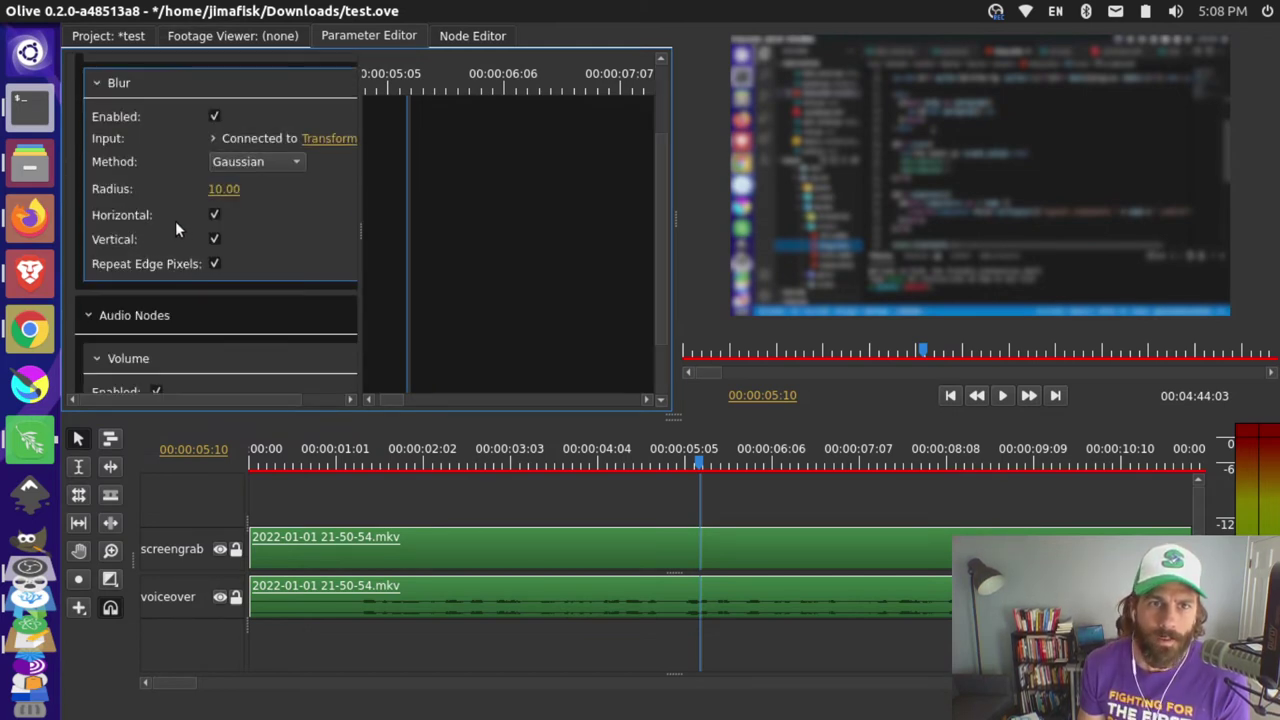
pyautogui.moveTo(224, 189)
pyautogui.mouseDown()
pyautogui.moveTo(240, 193)
pyautogui.moveTo(173, 197)
pyautogui.moveTo(119, 172)
pyautogui.moveTo(163, 186)
pyautogui.moveTo(165, 167)
pyautogui.moveTo(98, 184)
pyautogui.moveTo(192, 165)
pyautogui.moveTo(236, 188)
pyautogui.mouseUp()
pyautogui.press('BackSpace')
pyautogui.press('BackSpace')
pyautogui.press('BackSpace')
pyautogui.press('BackSpace')
pyautogui.press('BackSpace')
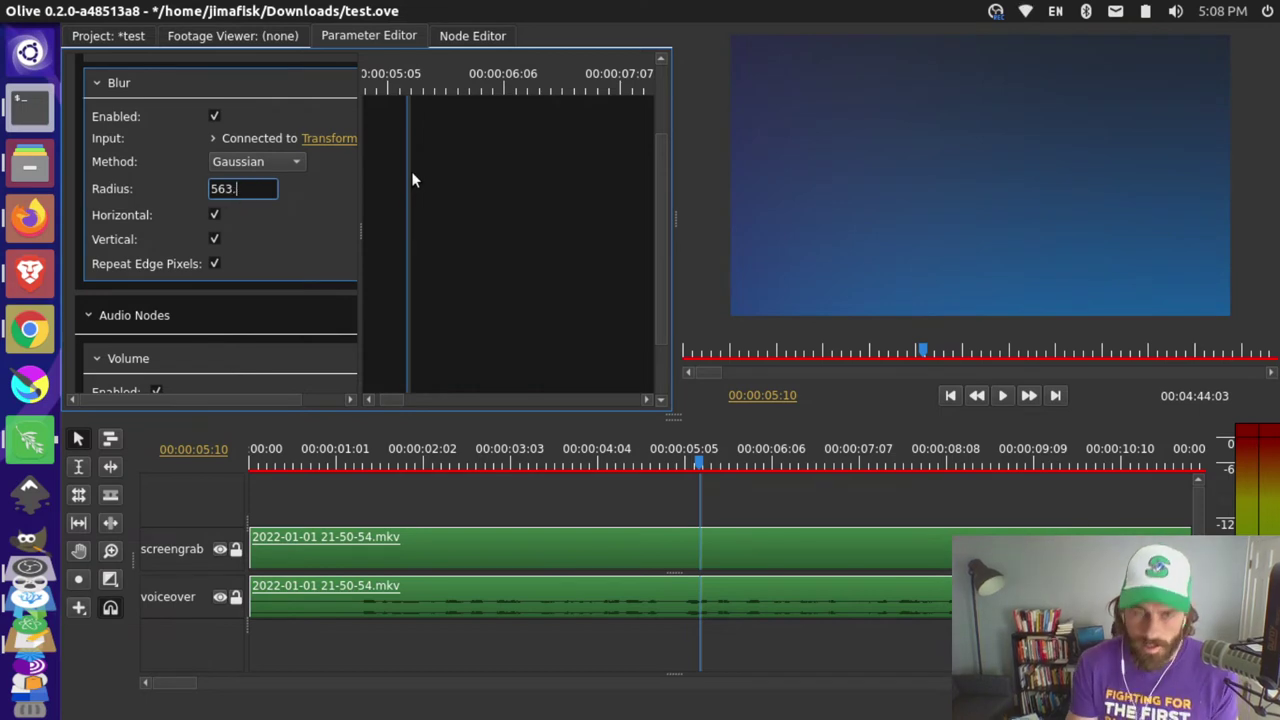
pyautogui.write('3')
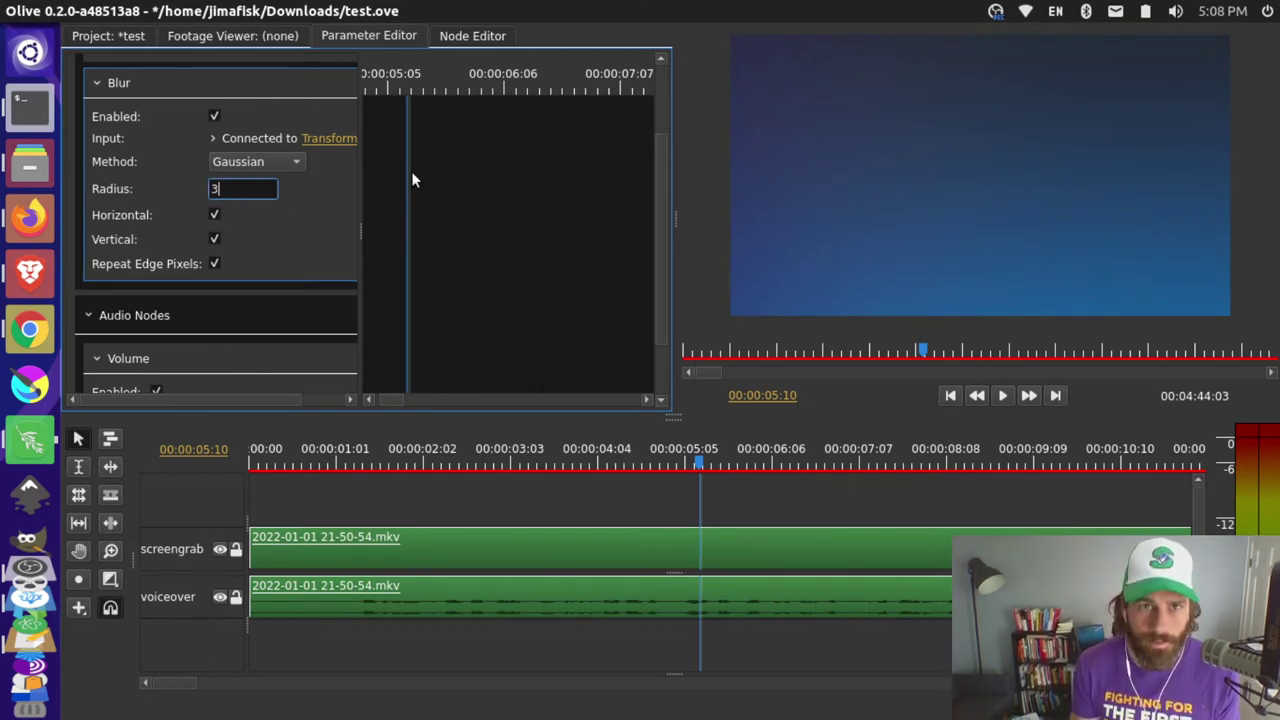
pyautogui.press('Return')
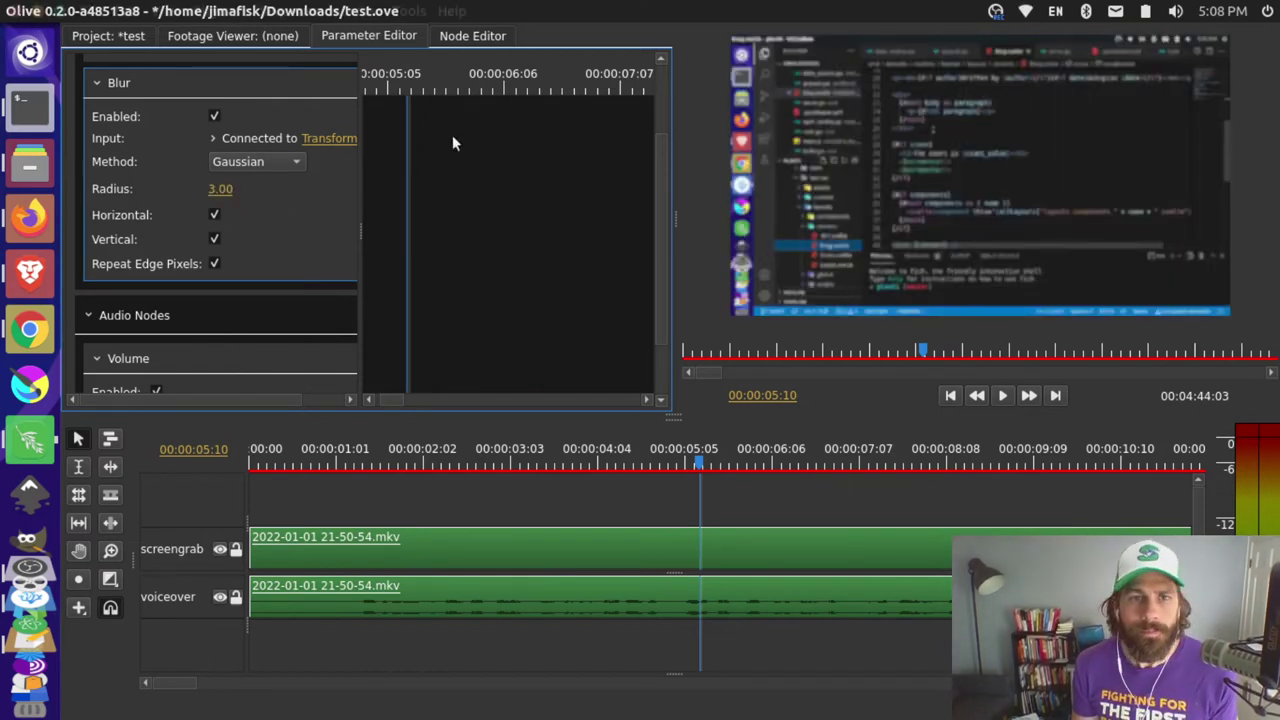
pyautogui.scroll(1, 290, 205)
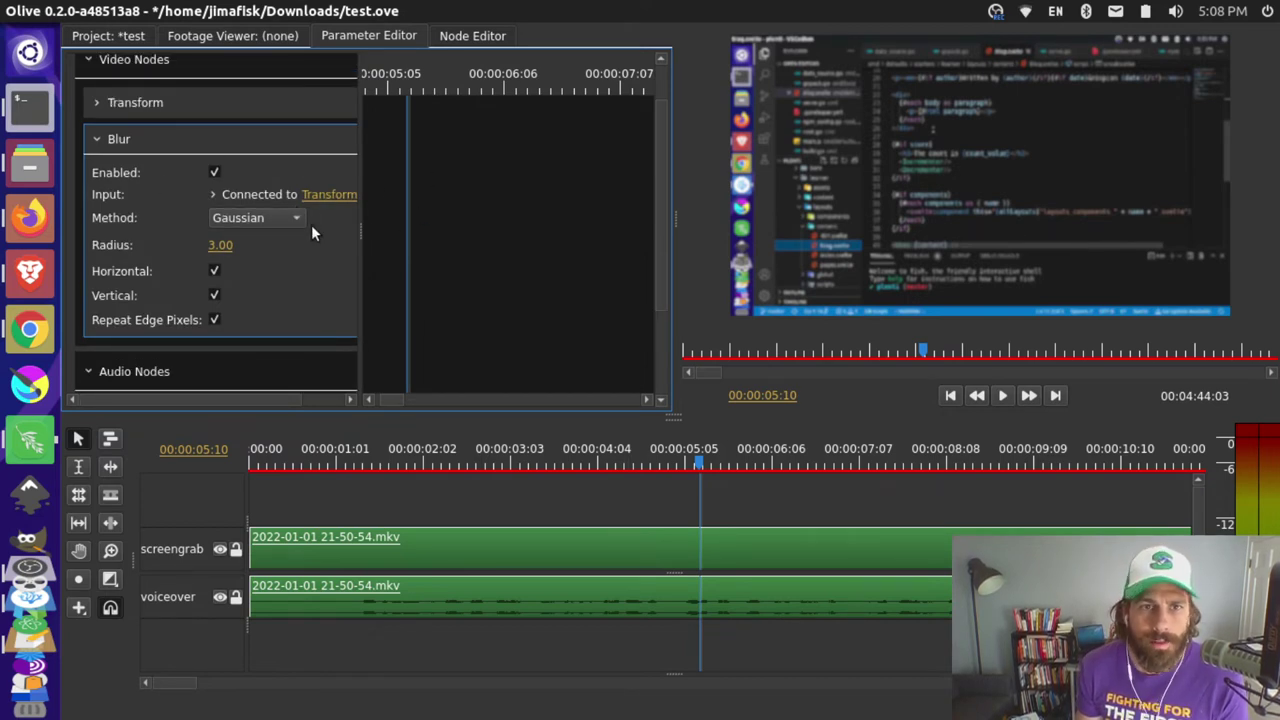
# Turn the blur off, compare it on and off, and reveal the Blur keyframe area.
pyautogui.click(214, 173)
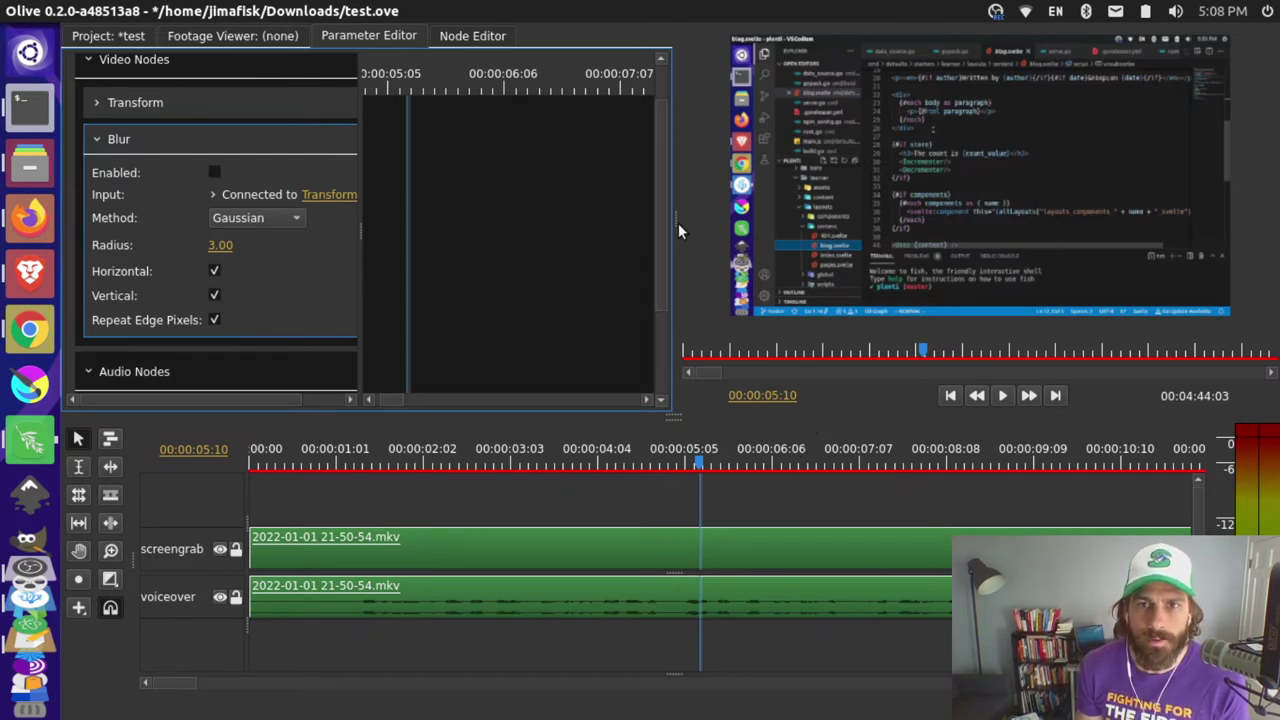
pyautogui.moveTo(675, 214); pyautogui.dragTo(567, 215)
pyautogui.click(213, 172)
pyautogui.click(212, 172)
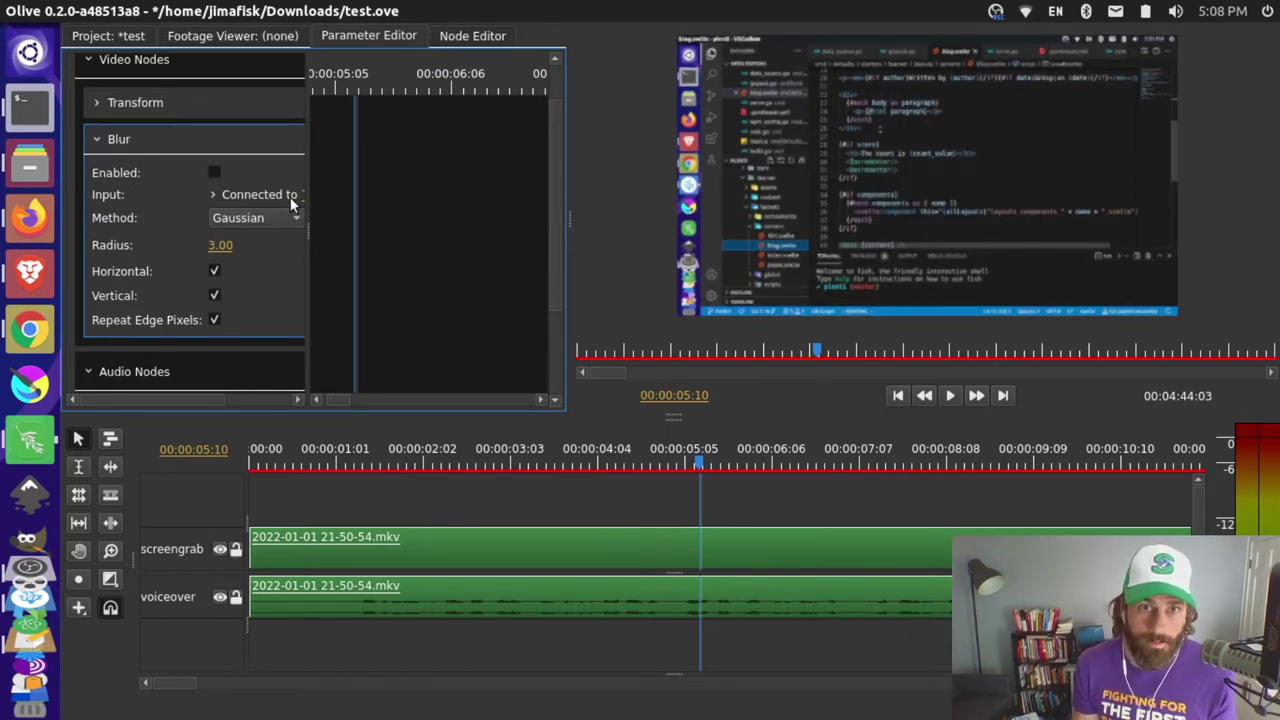
pyautogui.moveTo(308, 233); pyautogui.dragTo(435, 220)
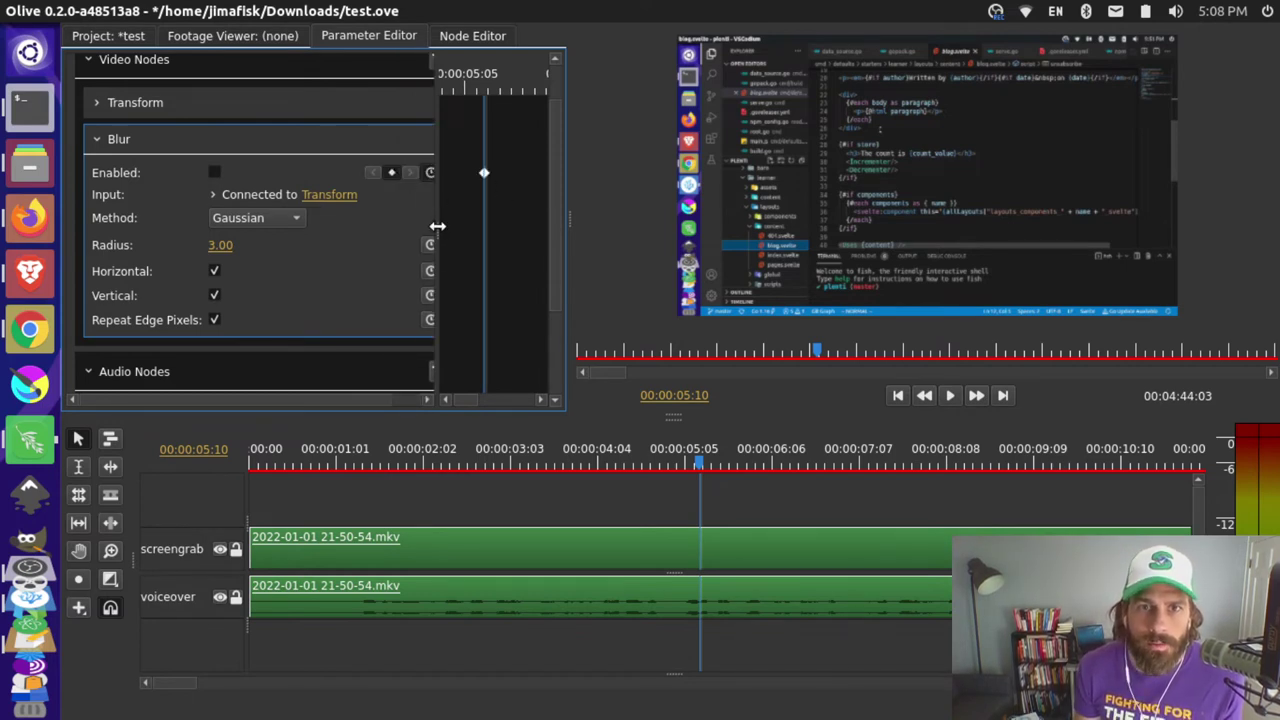
# Add an Enabled keyframe at 00:00:05:22 that switches the blur on.
pyautogui.scroll(-3, 517, 155)
pyautogui.scroll(3, 517, 155)
pyautogui.click(530, 90)
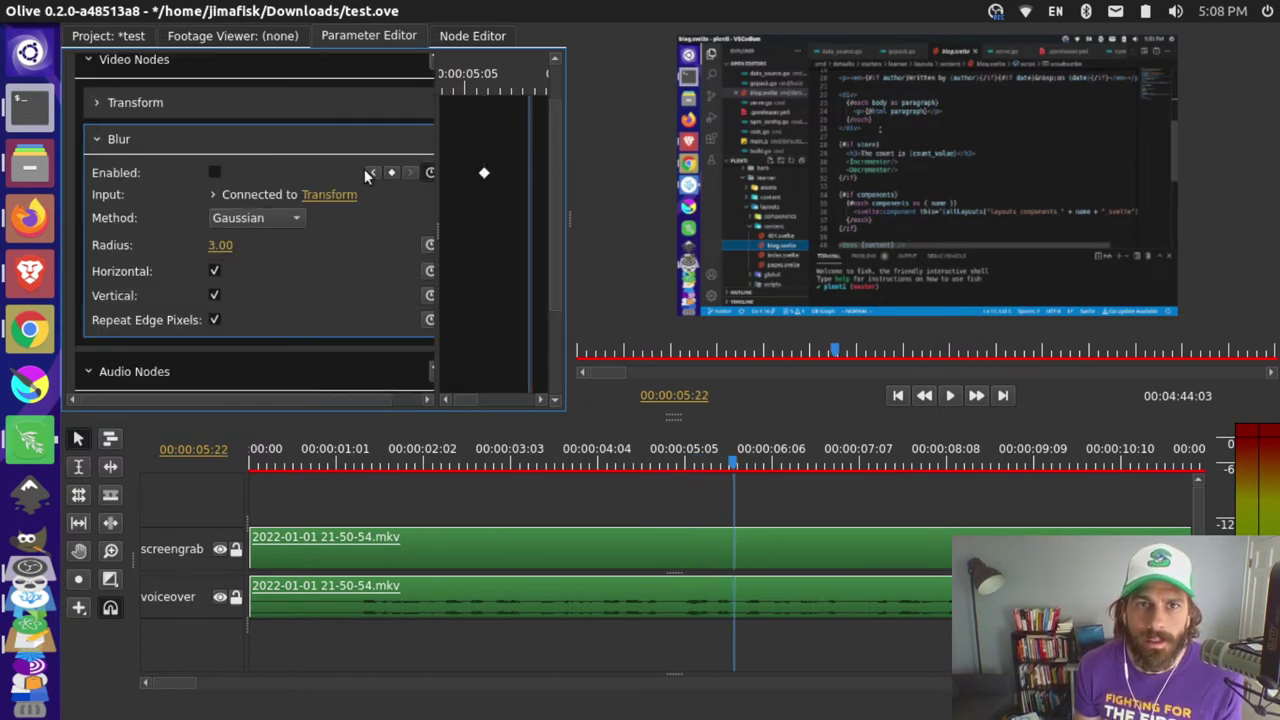
pyautogui.click(392, 172)
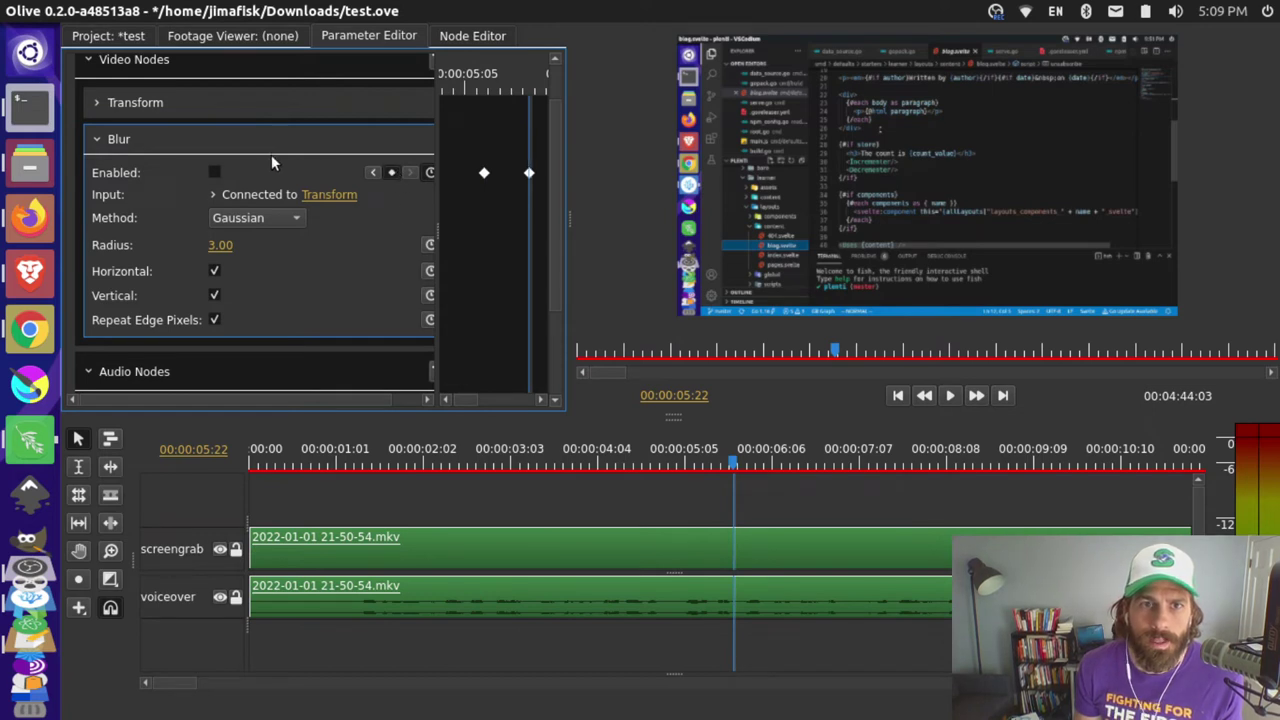
pyautogui.click(216, 172)
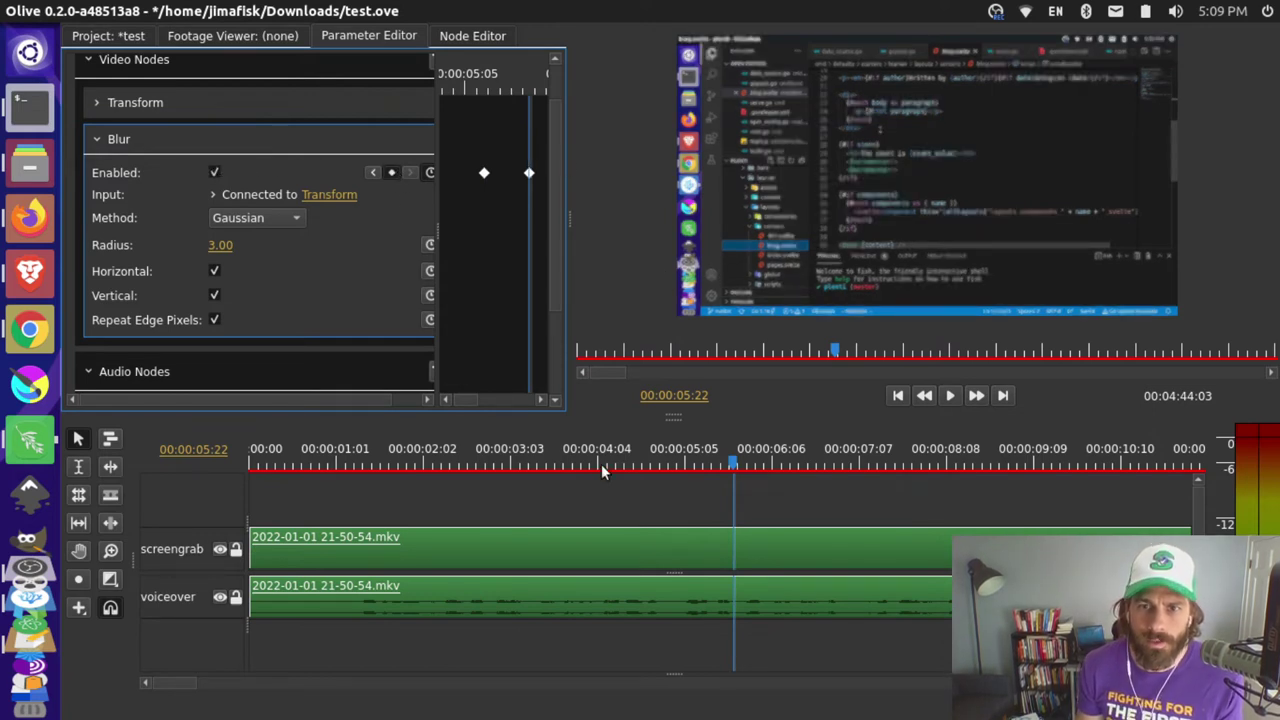
# Preview playback from 00:00:05:01 and 00:00:04:23 as the blur switches on.
pyautogui.click(450, 83)
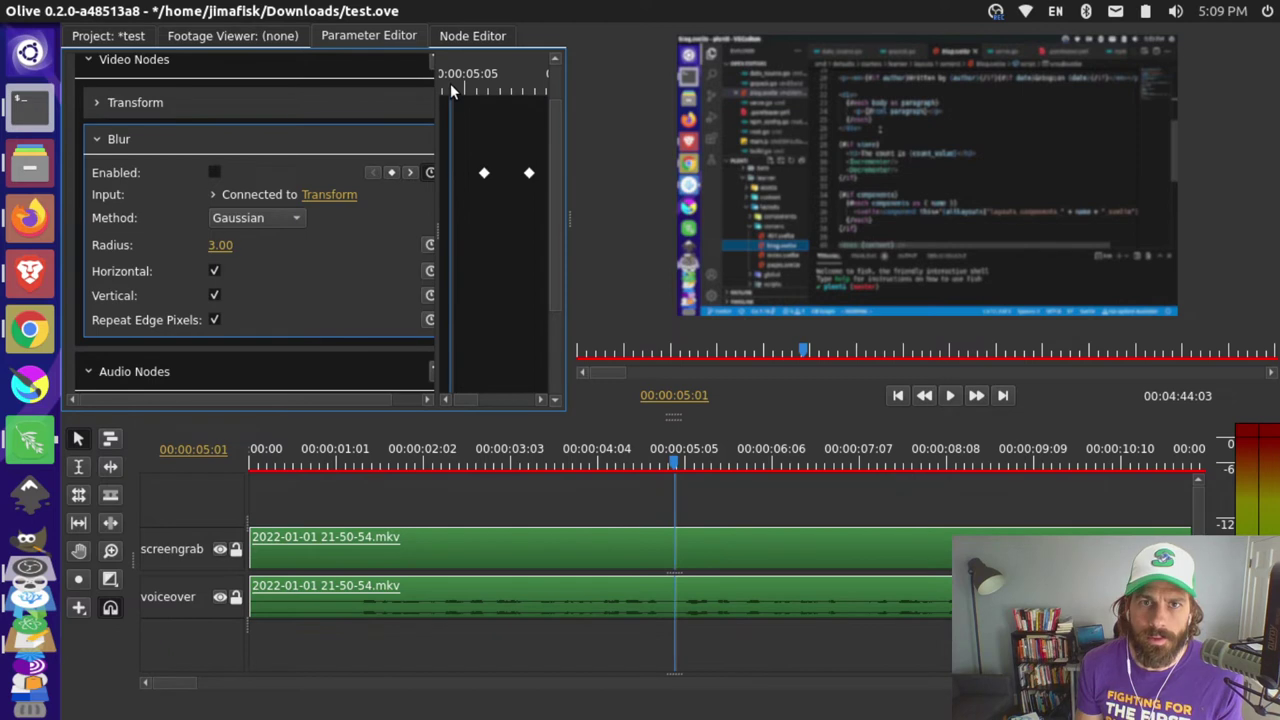
pyautogui.press('space')
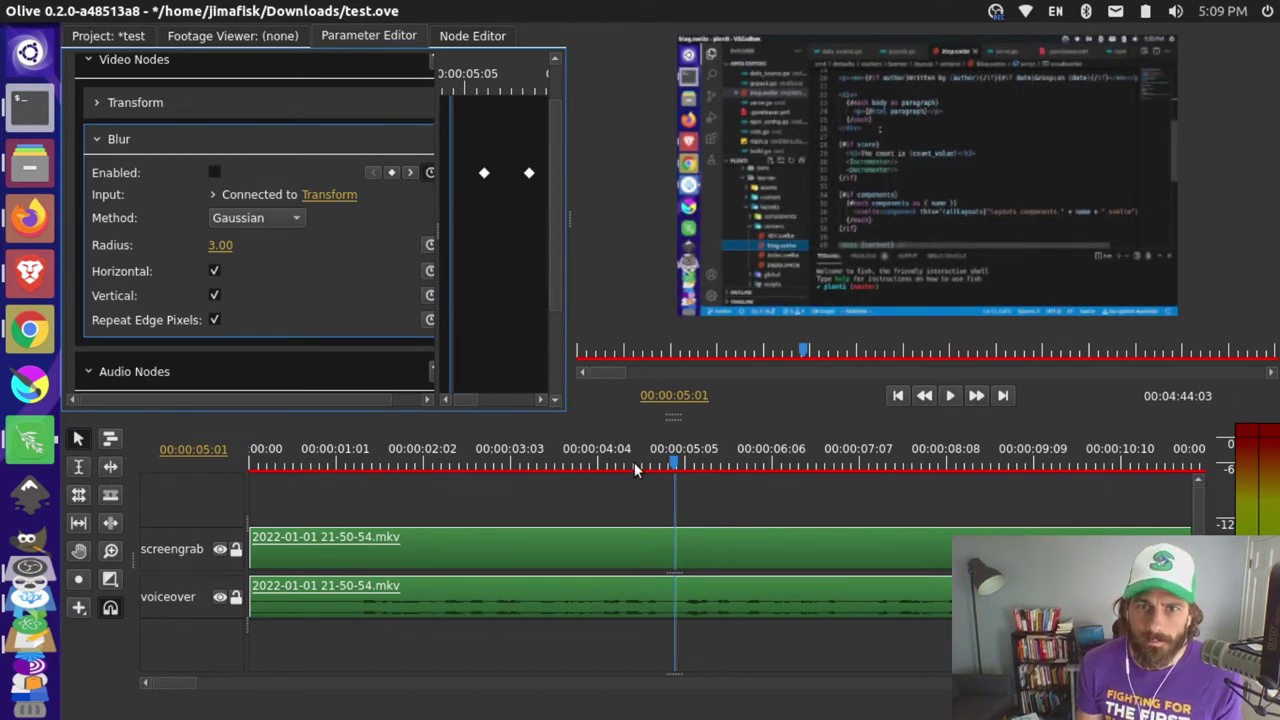
pyautogui.click(652, 466)
pyautogui.press('space')
pyautogui.press('space')
pyautogui.moveTo(567, 215); pyautogui.dragTo(940, 220)
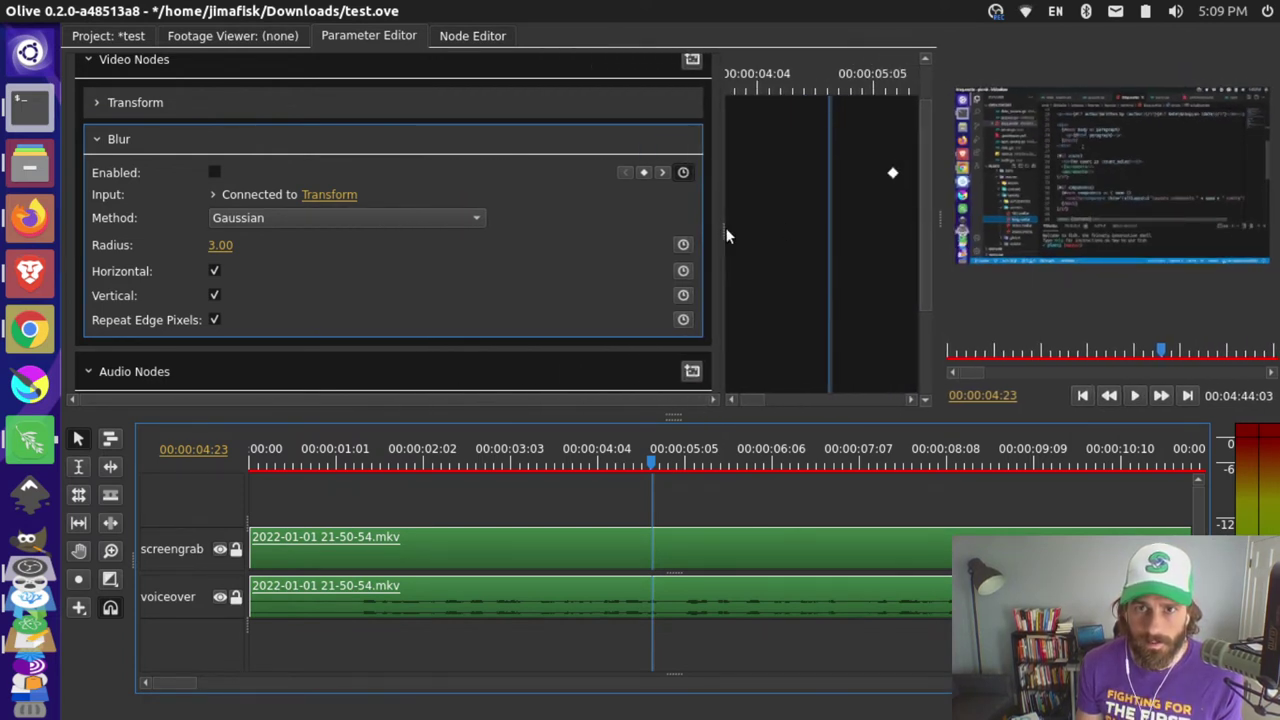
# Play from 00:00:05:04 to watch the blur switch on, then return to 00:00:01:26.
pyautogui.moveTo(722, 230); pyautogui.dragTo(452, 230)
pyautogui.click(681, 453)
pyautogui.press('space')
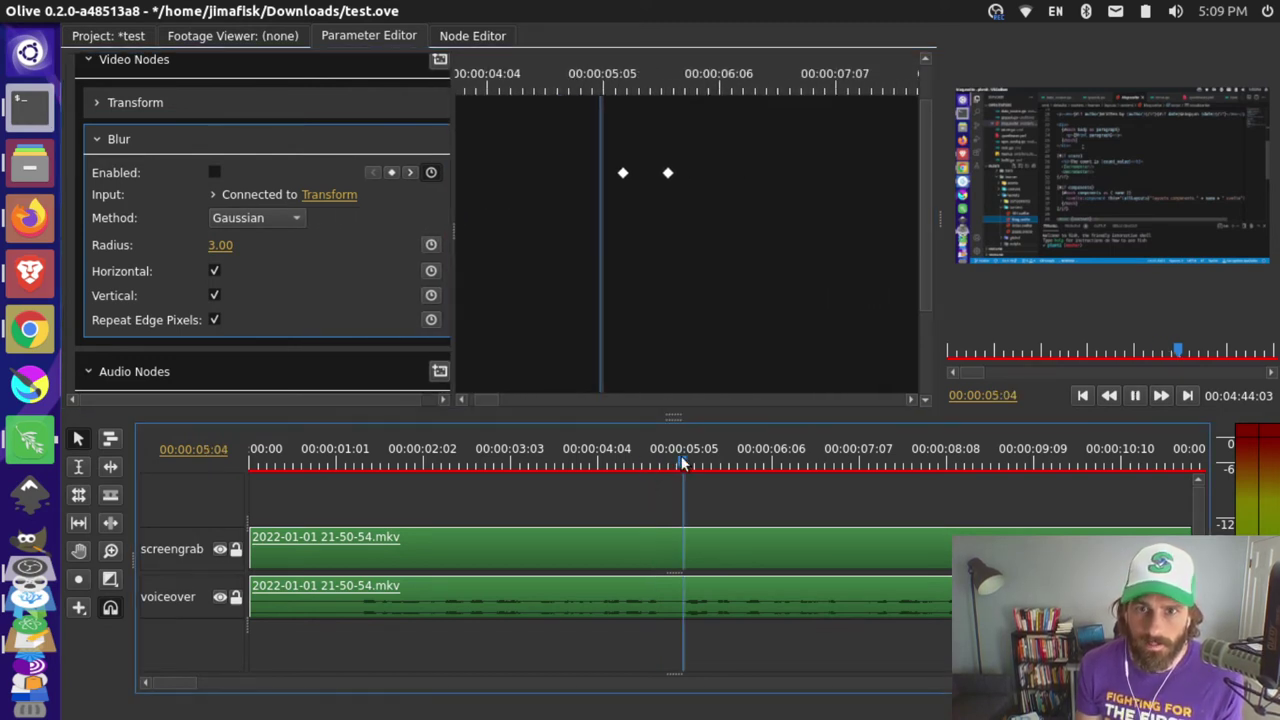
pyautogui.click(628, 494)
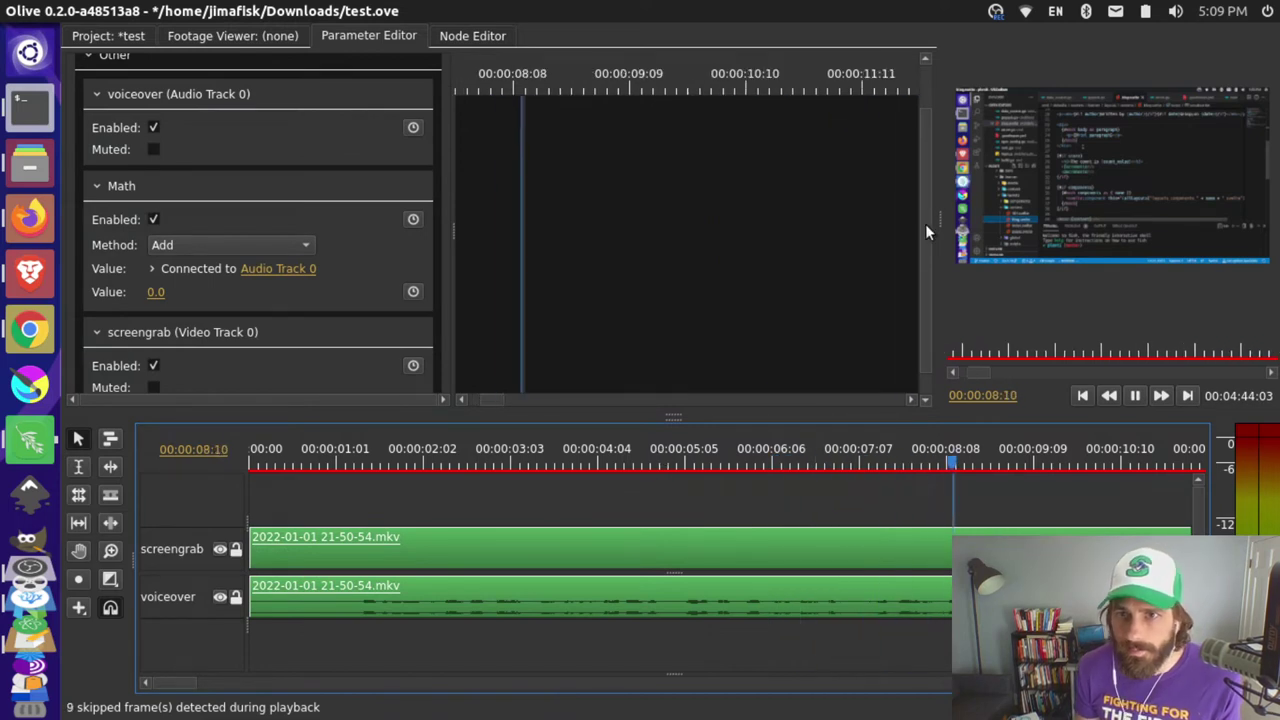
pyautogui.click(405, 455)
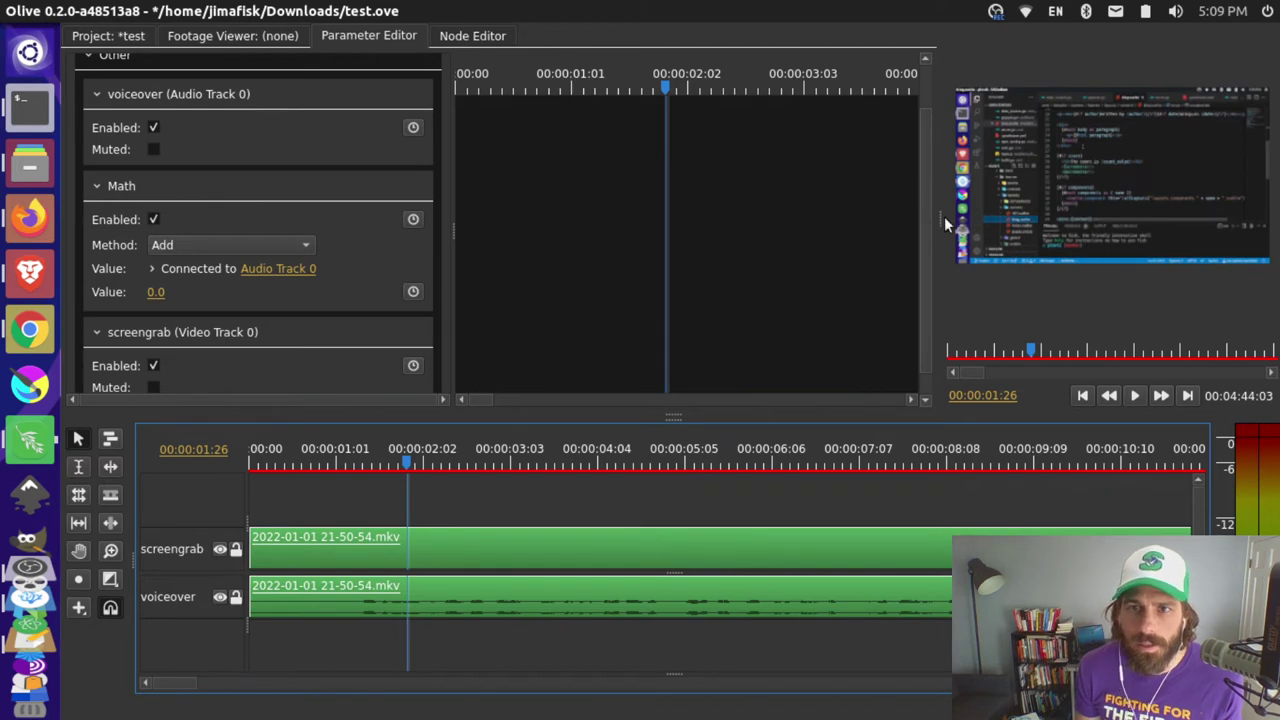
# Enlarge the preview, play from 00:00:01:26 and stop at 00:00:10:16 on the screengrab clip.
pyautogui.moveTo(942, 218); pyautogui.dragTo(730, 248)
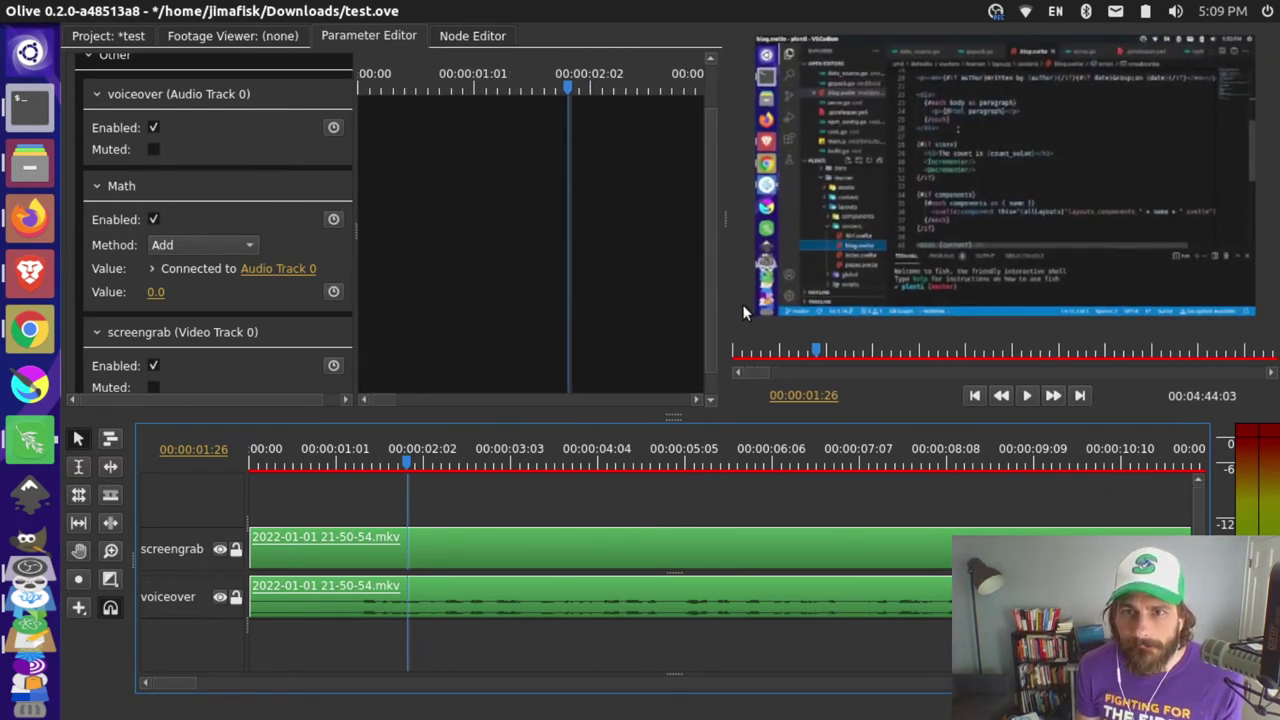
pyautogui.press('space')
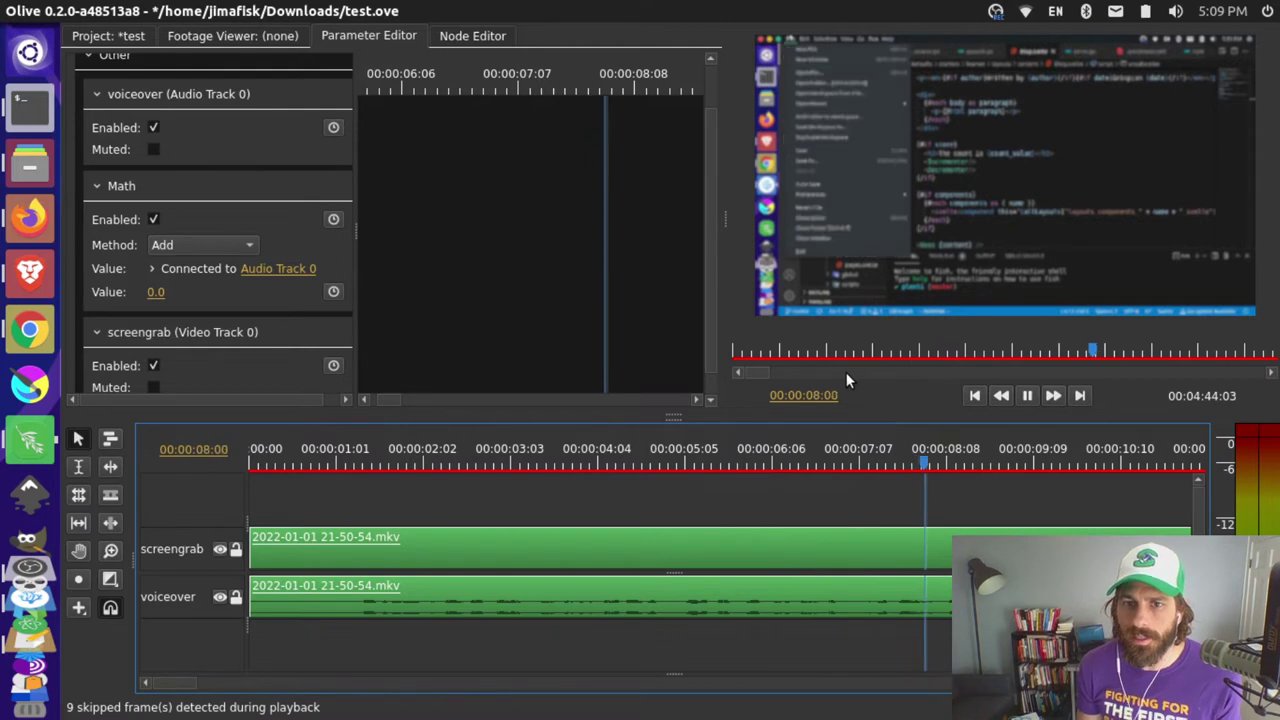
pyautogui.click(652, 540)
pyautogui.press('space')
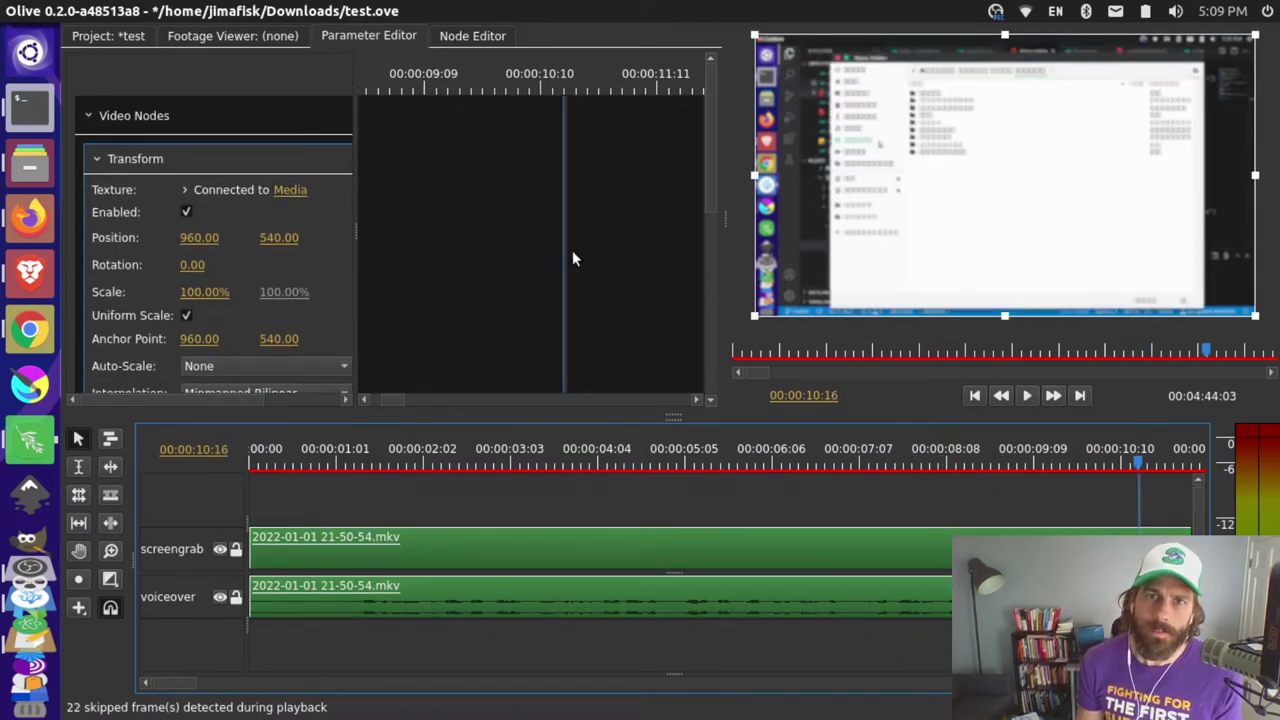
pyautogui.scroll(-1, 572, 250)
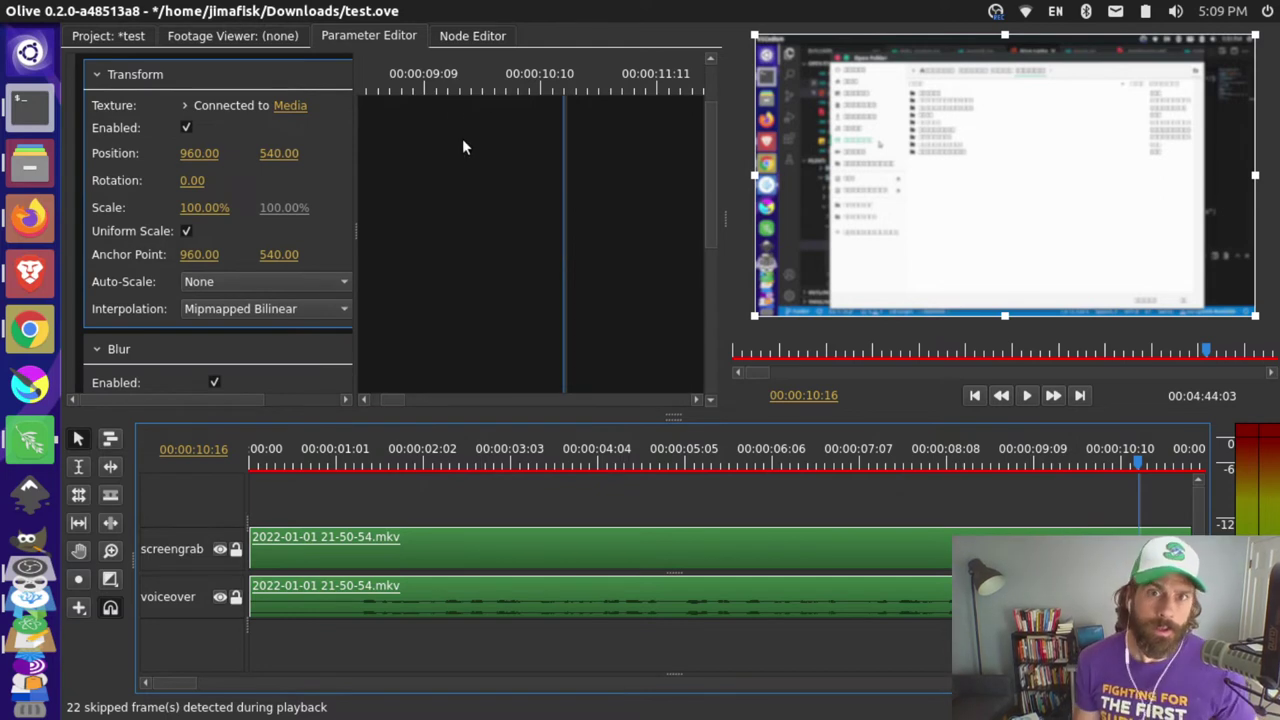
pyautogui.scroll(1, 517, 217)
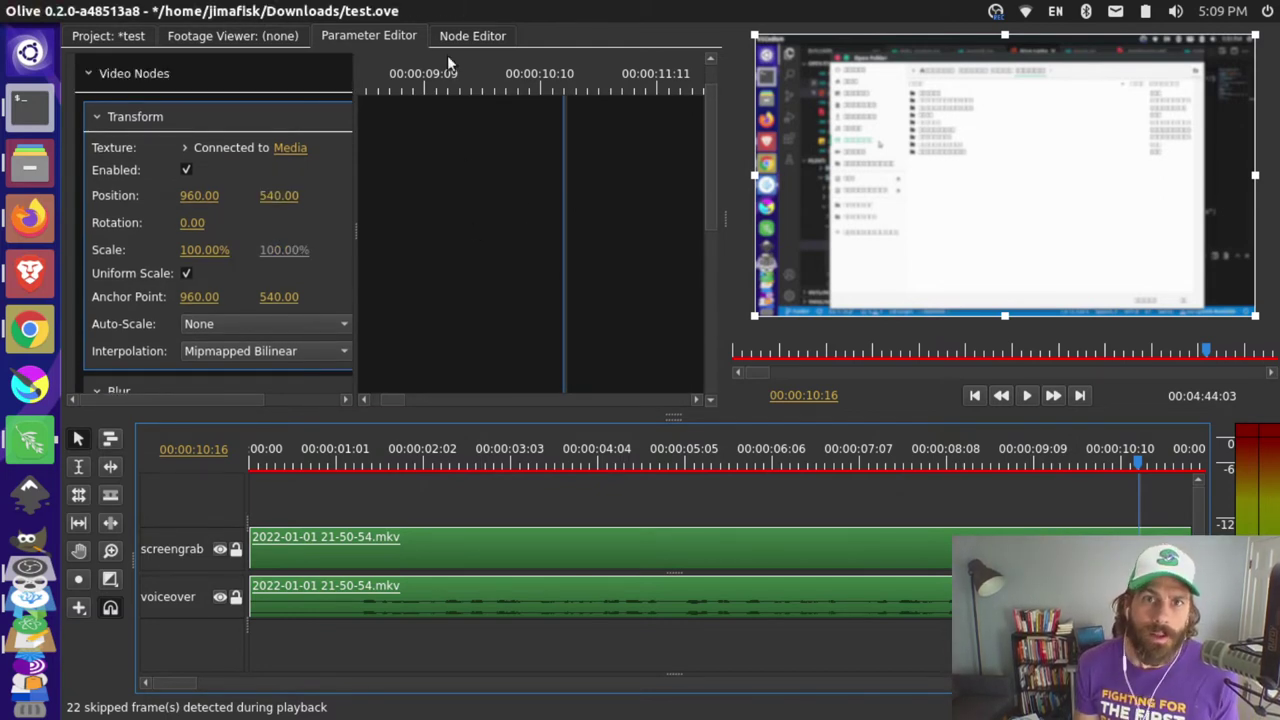
# Show Sequence 1's node graph, expand the screengrab and Math nodes, then reselect the clip.
pyautogui.click(463, 35)
pyautogui.click(460, 561)
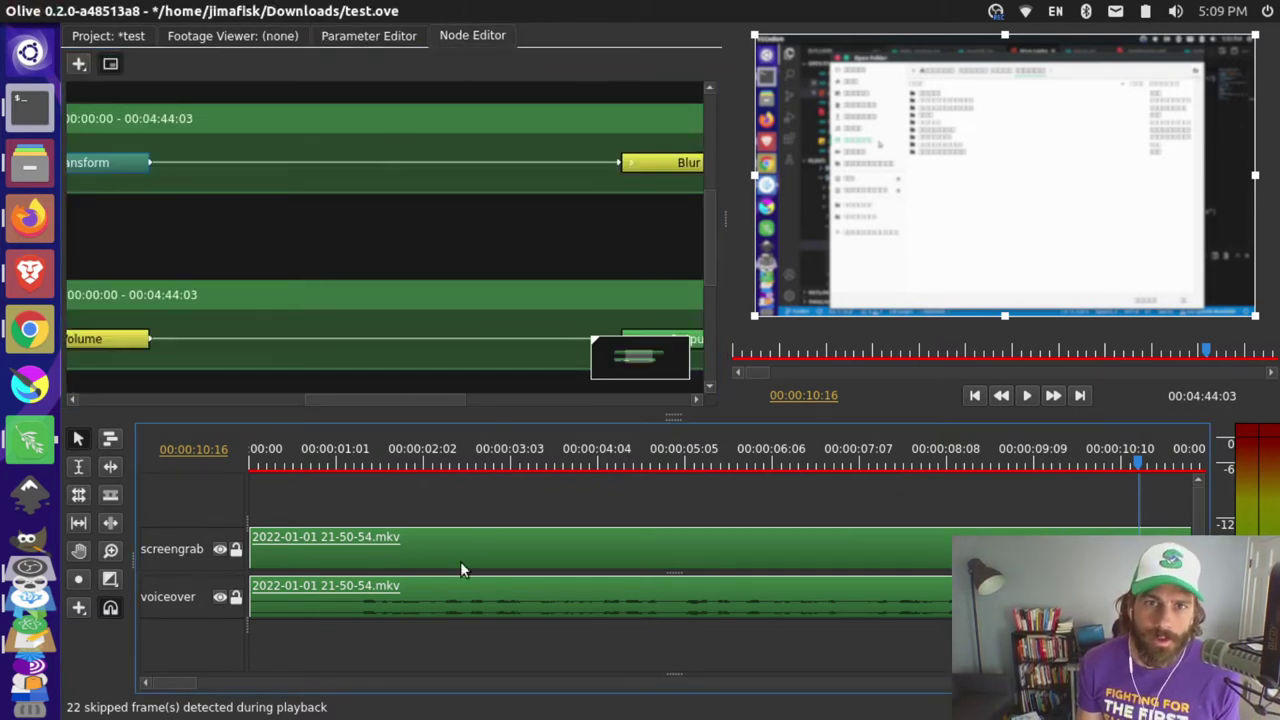
pyautogui.click(463, 489)
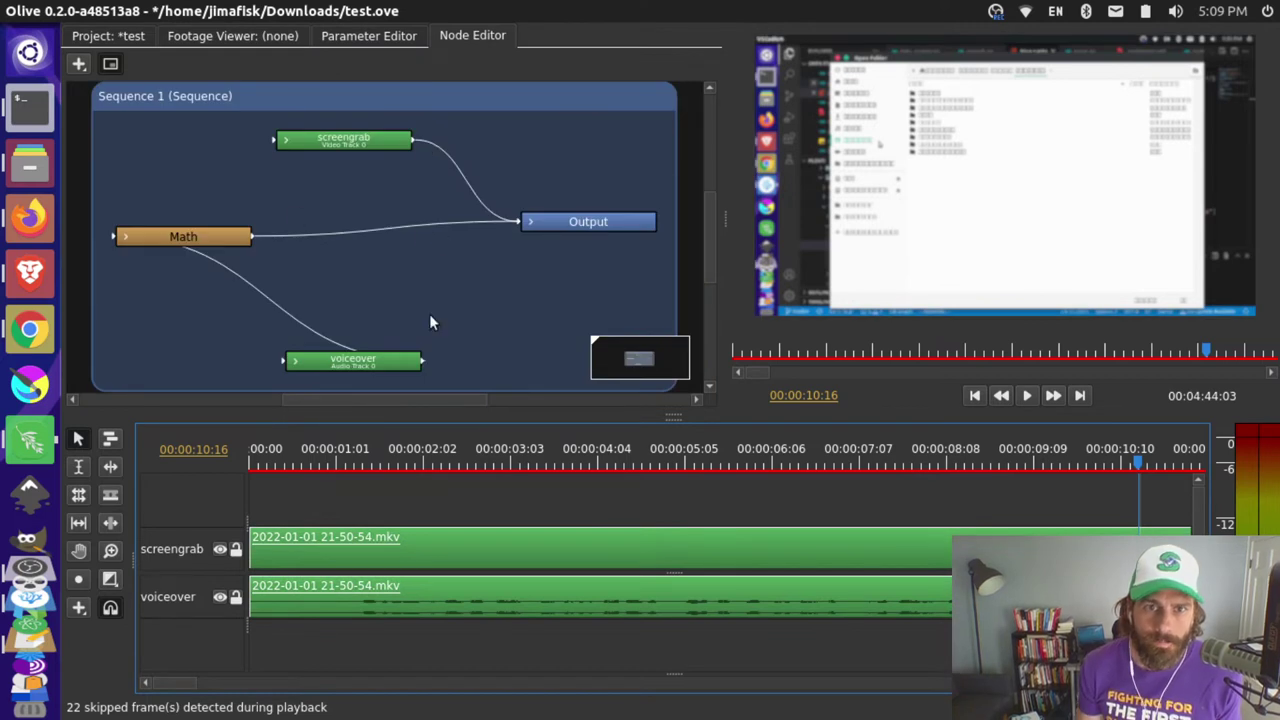
pyautogui.click(285, 142)
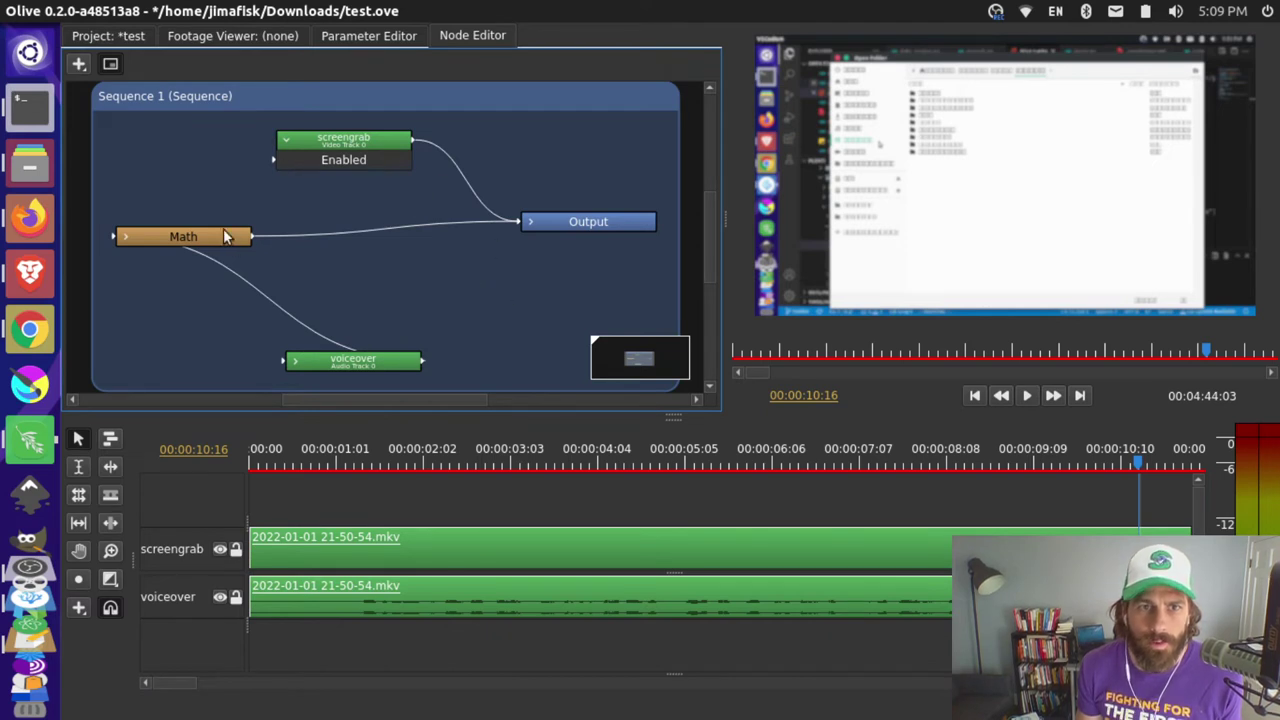
pyautogui.click(126, 238)
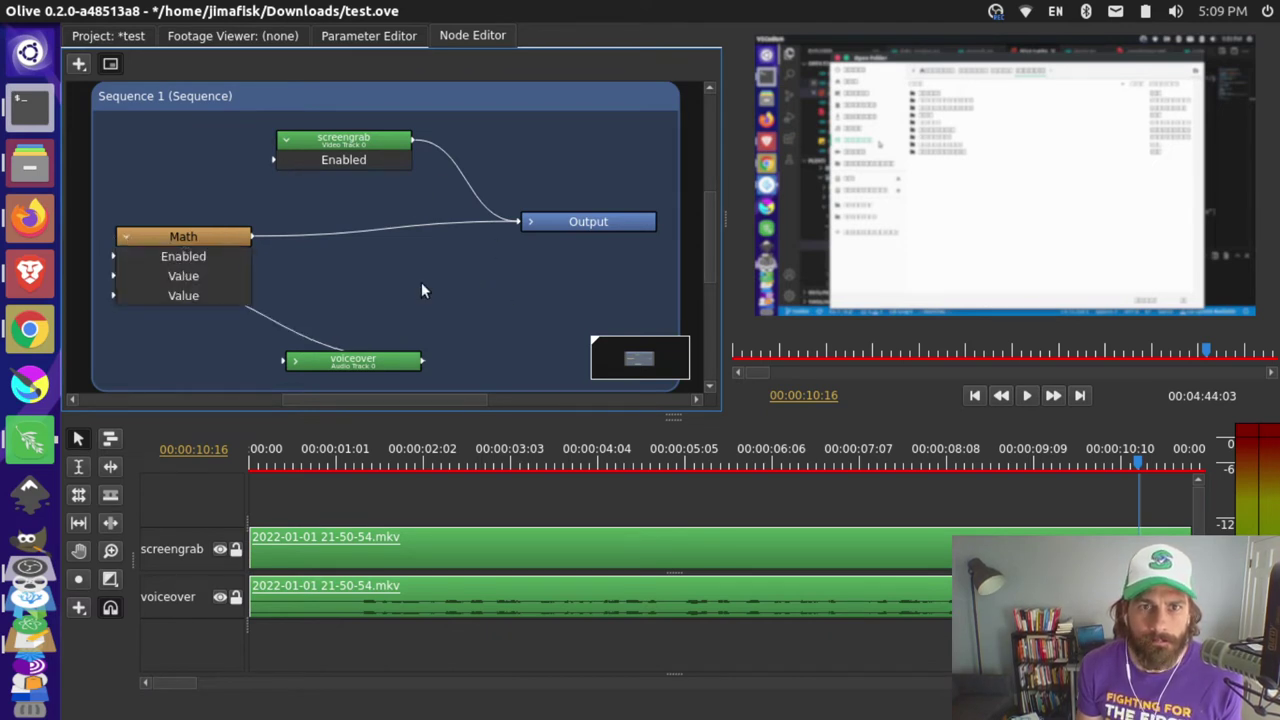
pyautogui.click(625, 561)
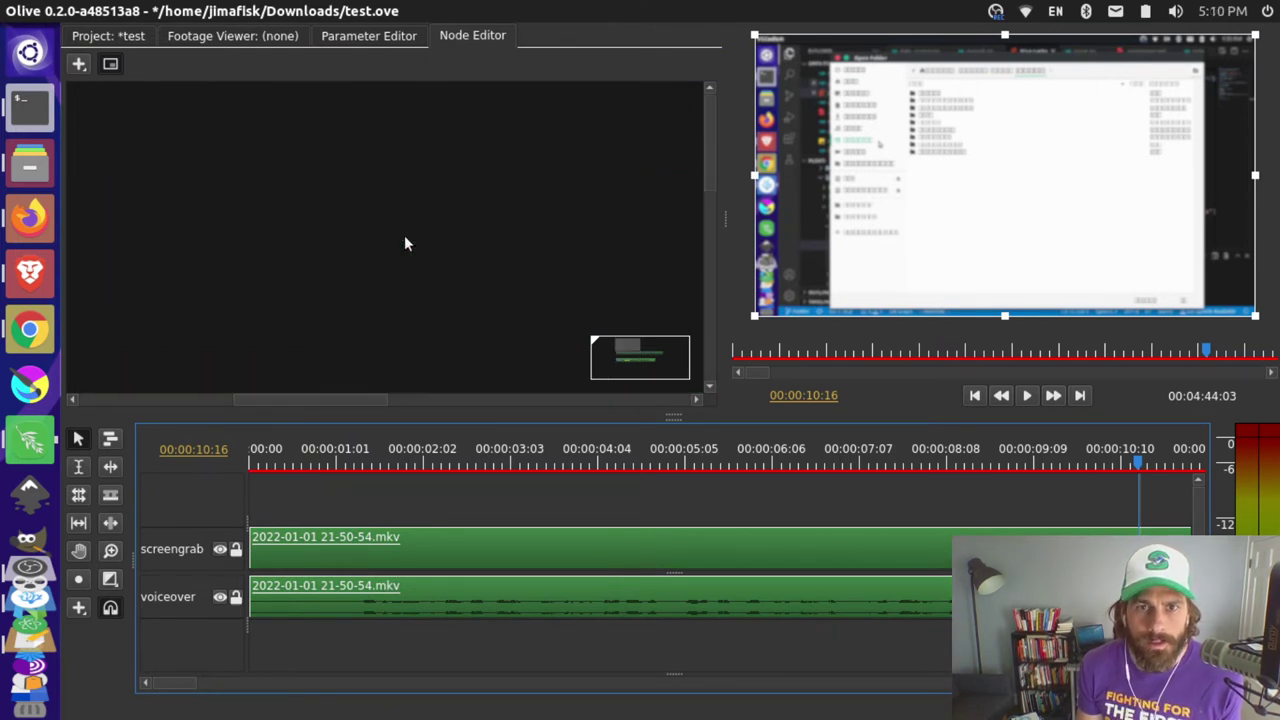
# Arrange the Transform and Blur nodes into a Transform → Blur → Output chain and expand Blur's parameters.
pyautogui.scroll(-5, 411, 237)
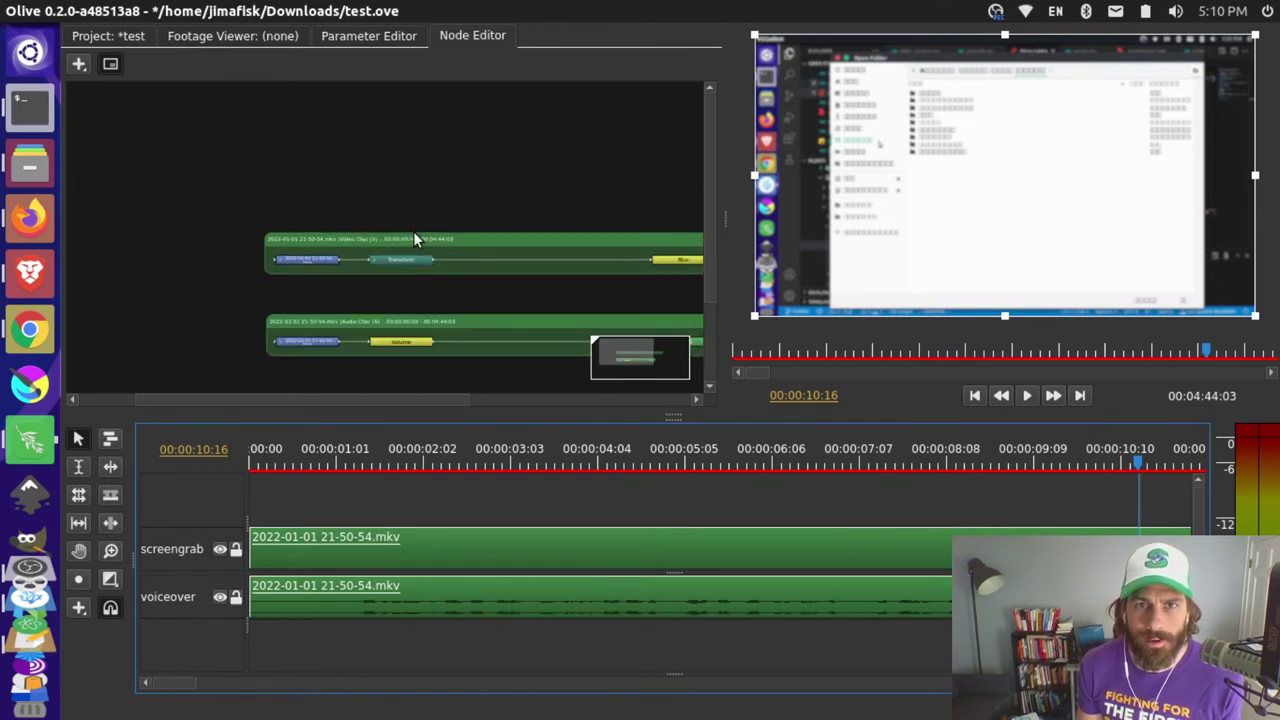
pyautogui.moveTo(410, 397); pyautogui.dragTo(533, 399)
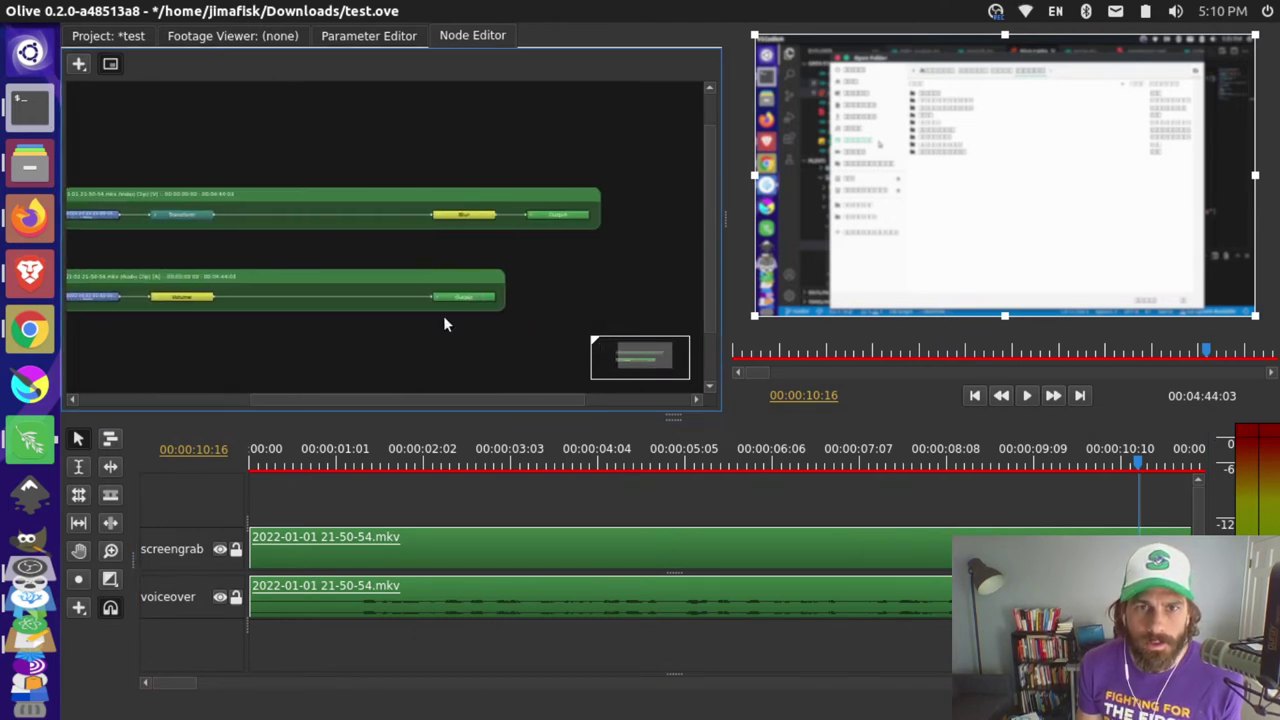
pyautogui.moveTo(467, 214); pyautogui.dragTo(360, 128)
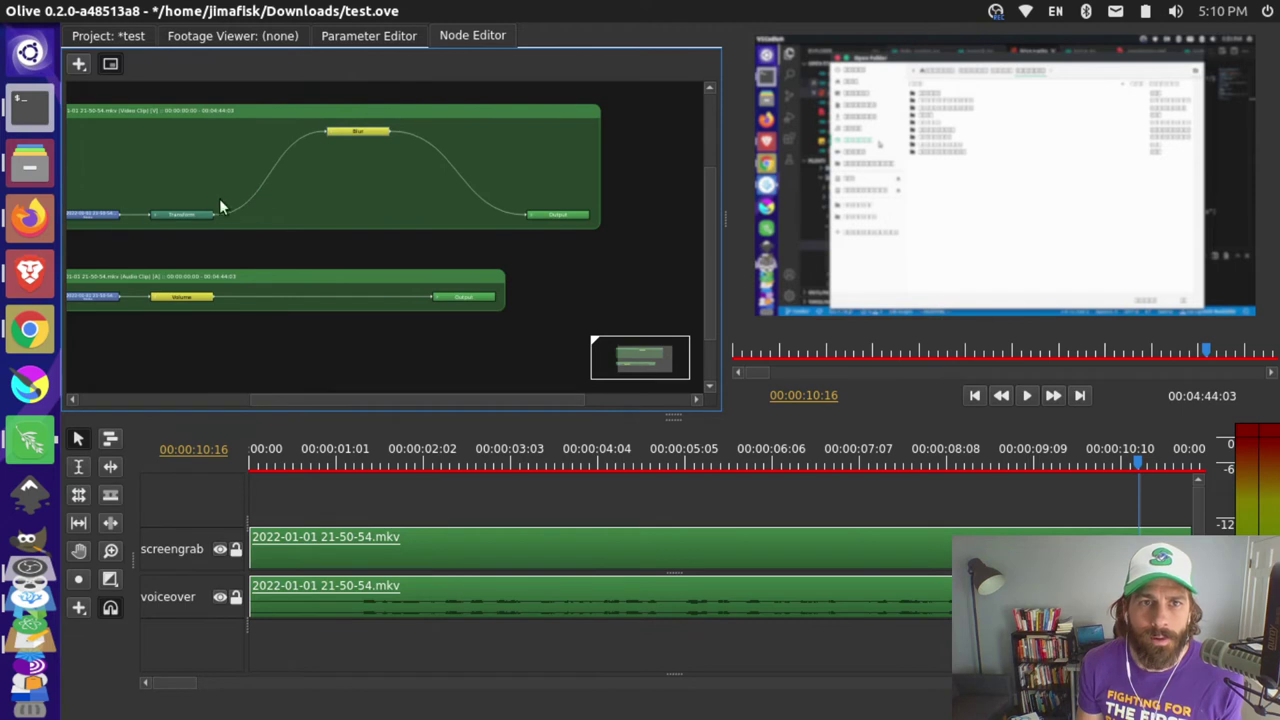
pyautogui.moveTo(185, 213); pyautogui.dragTo(217, 129)
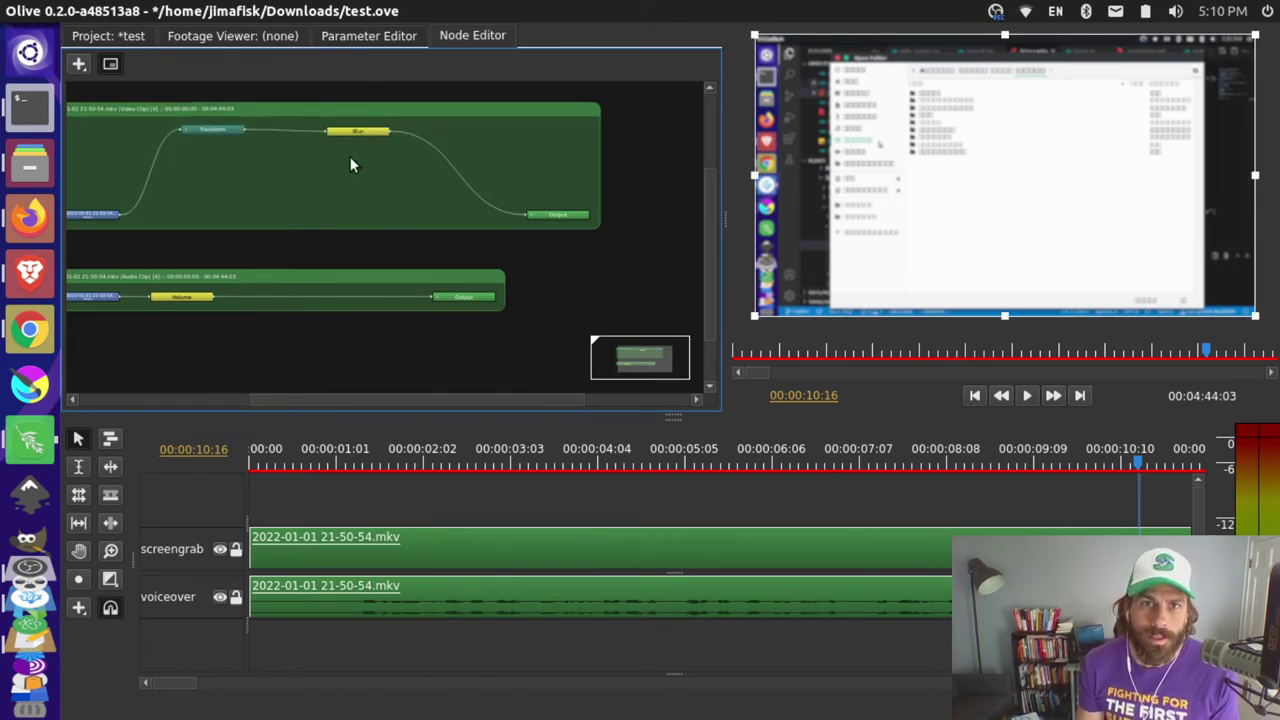
pyautogui.scroll(5, 349, 179)
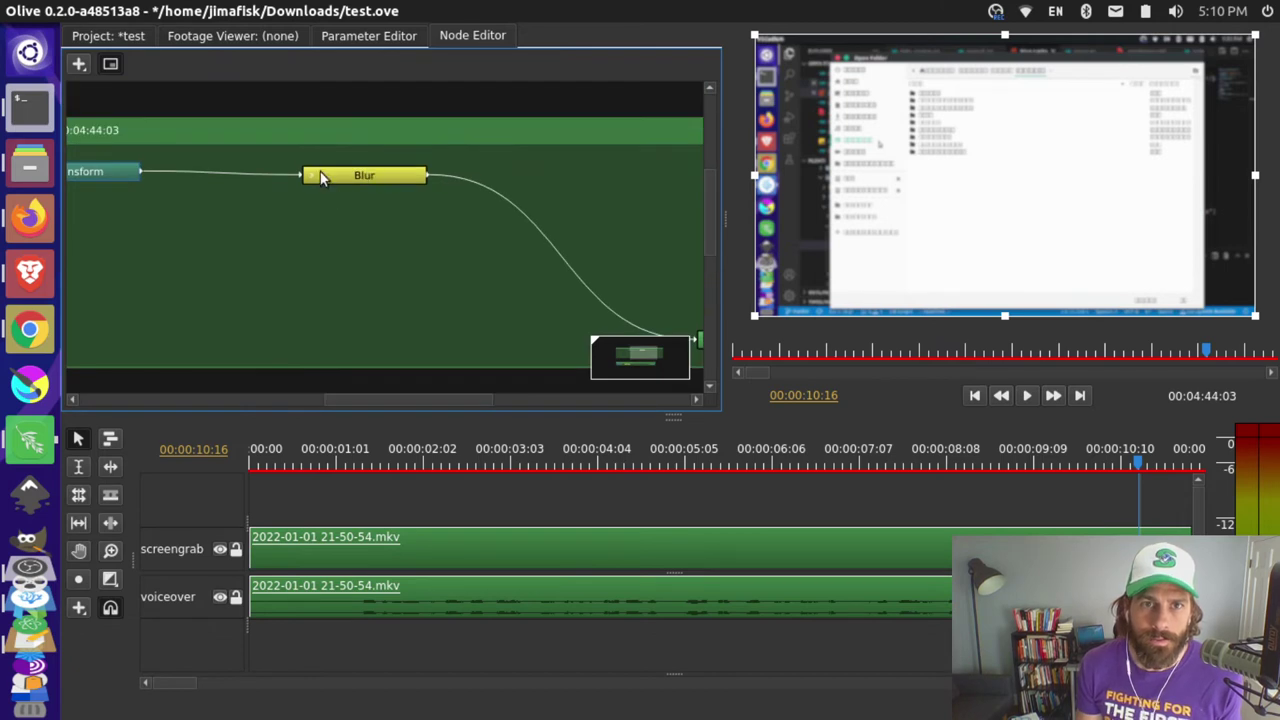
pyautogui.click(313, 175)
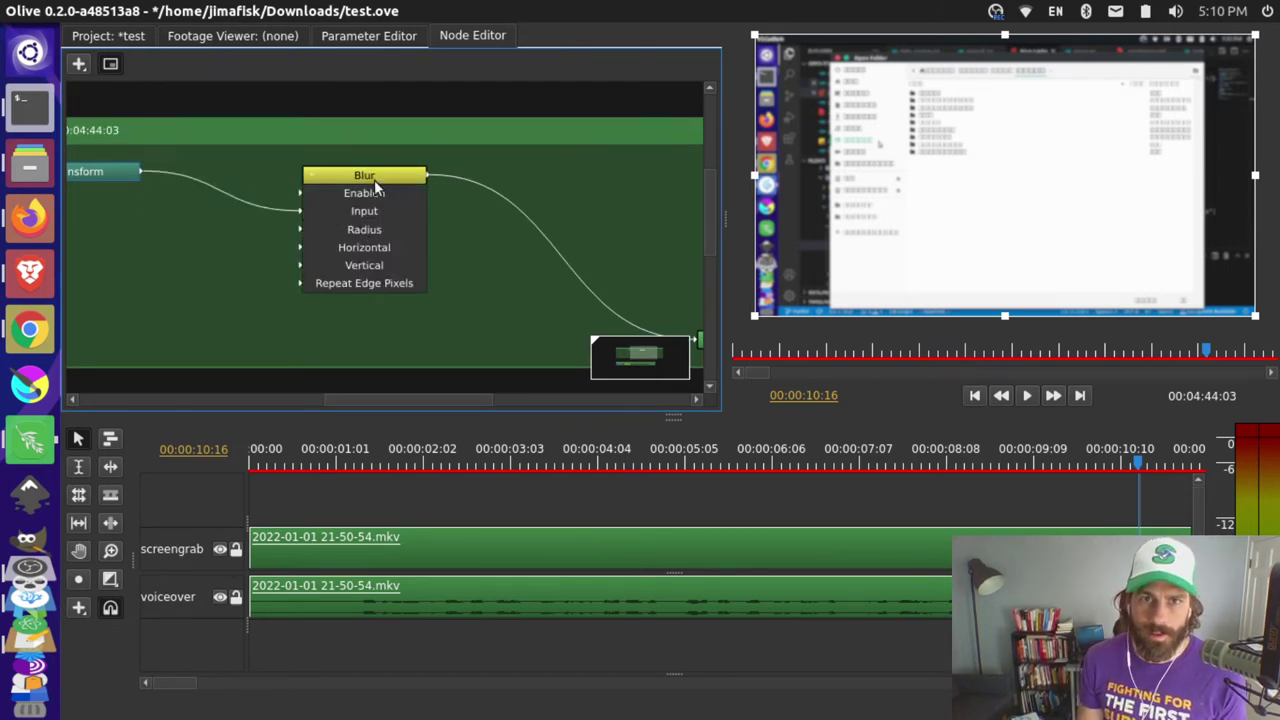
pyautogui.scroll(-1, 456, 203)
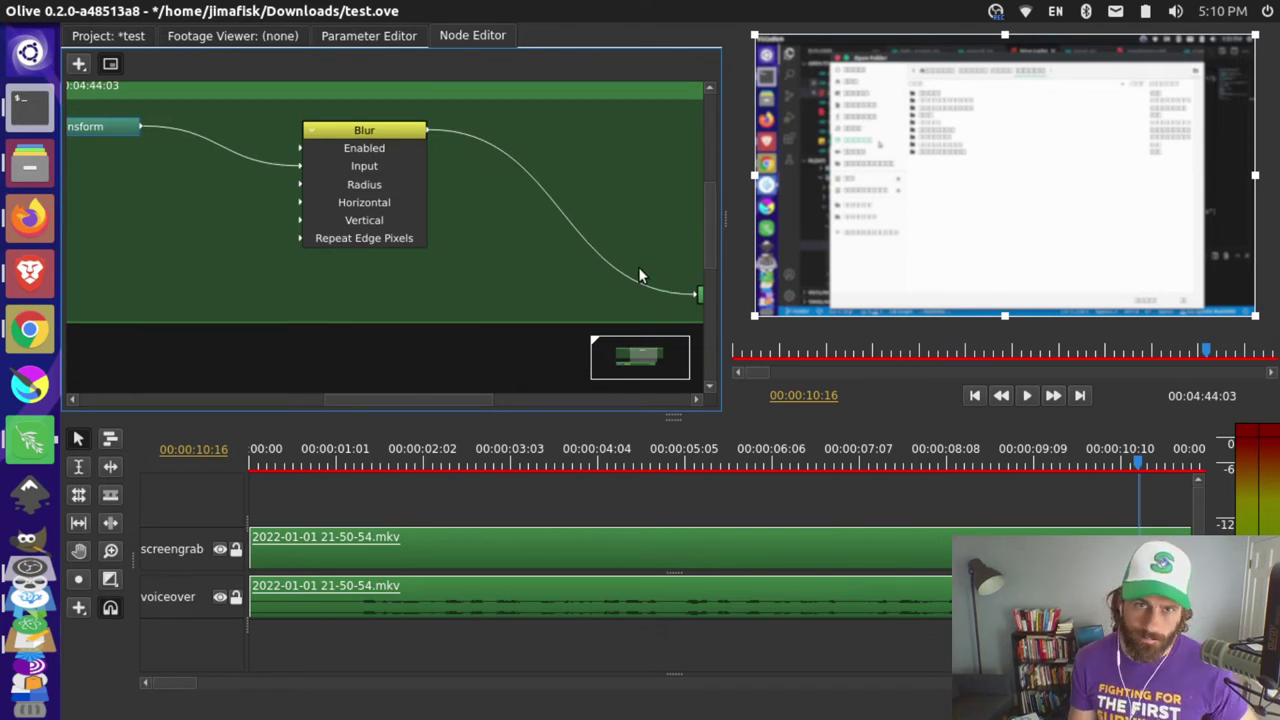
# Add a Distort > Crop node to the screen recording's node graph.
pyautogui.click(521, 250)
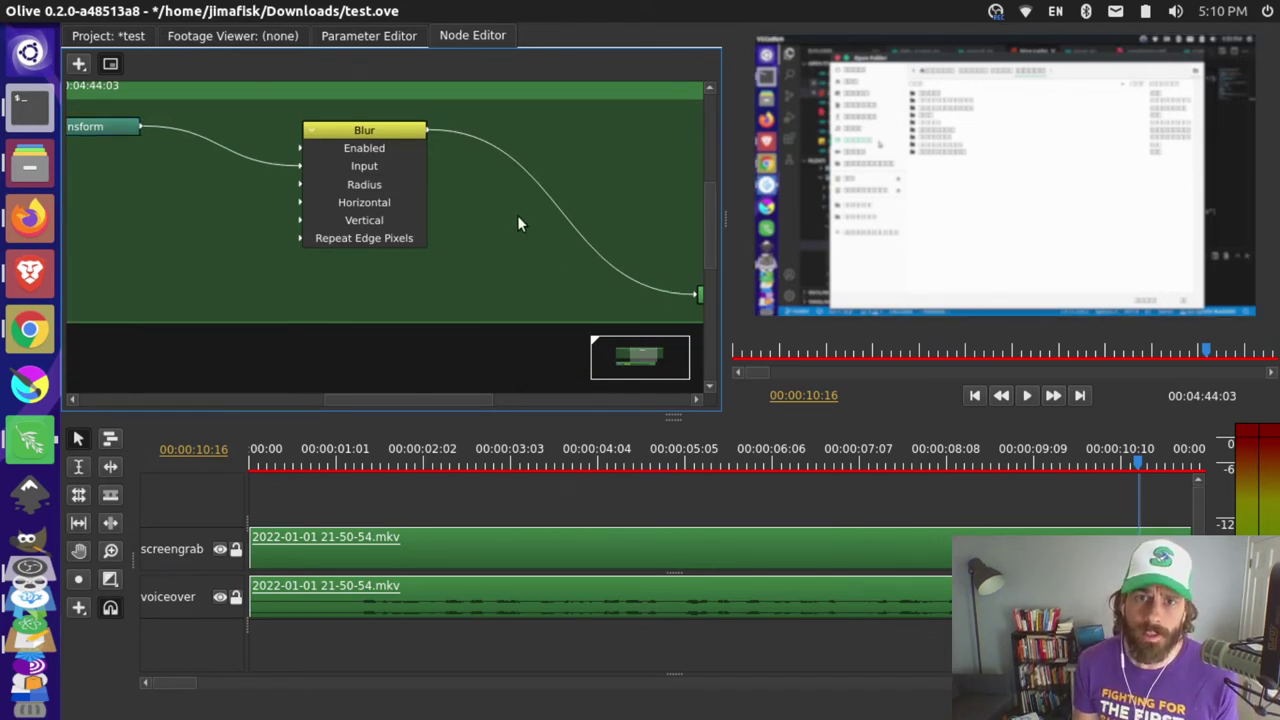
pyautogui.rightClick(565, 176)
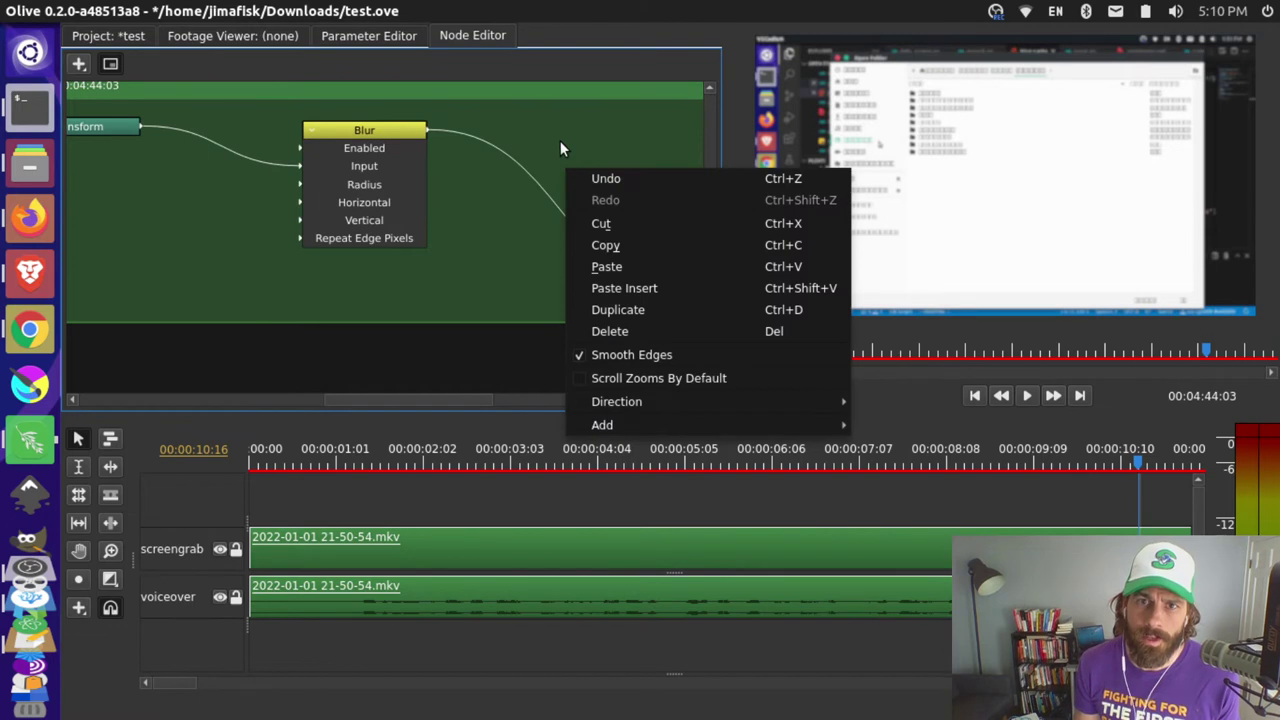
pyautogui.click(560, 140)
pyautogui.rightClick(560, 140)
pyautogui.moveTo(634, 399)
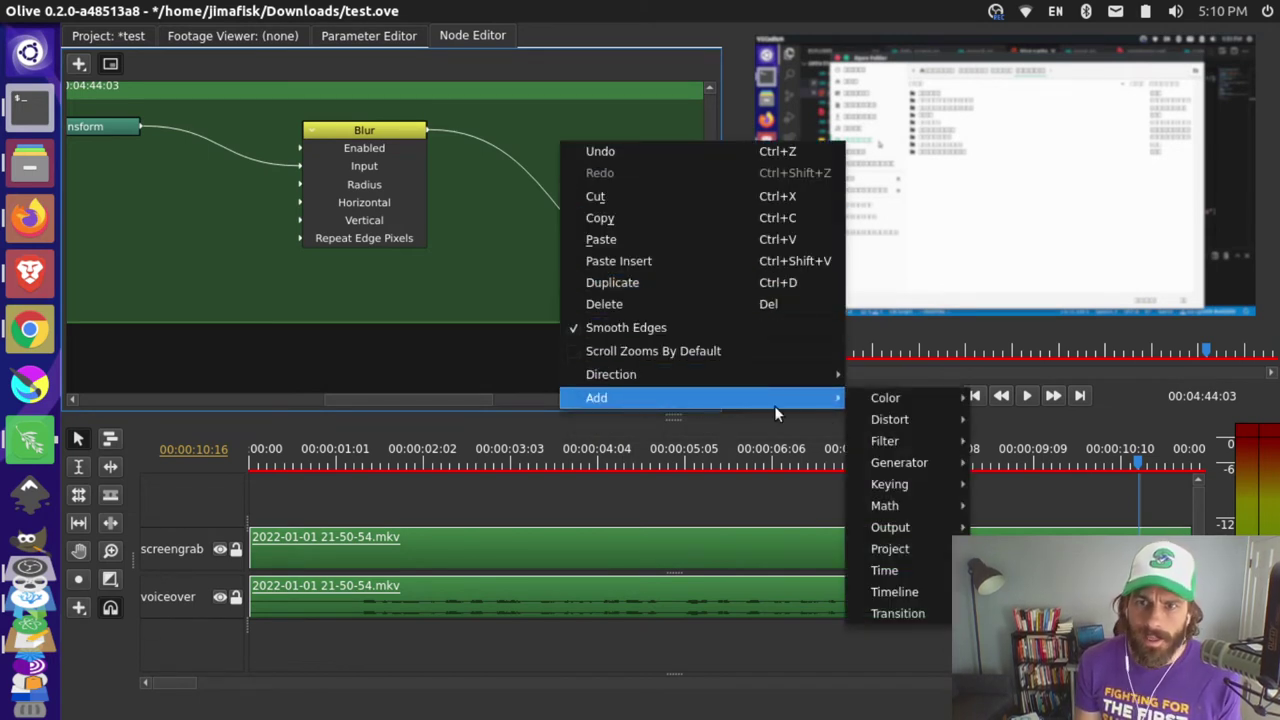
pyautogui.moveTo(918, 420)
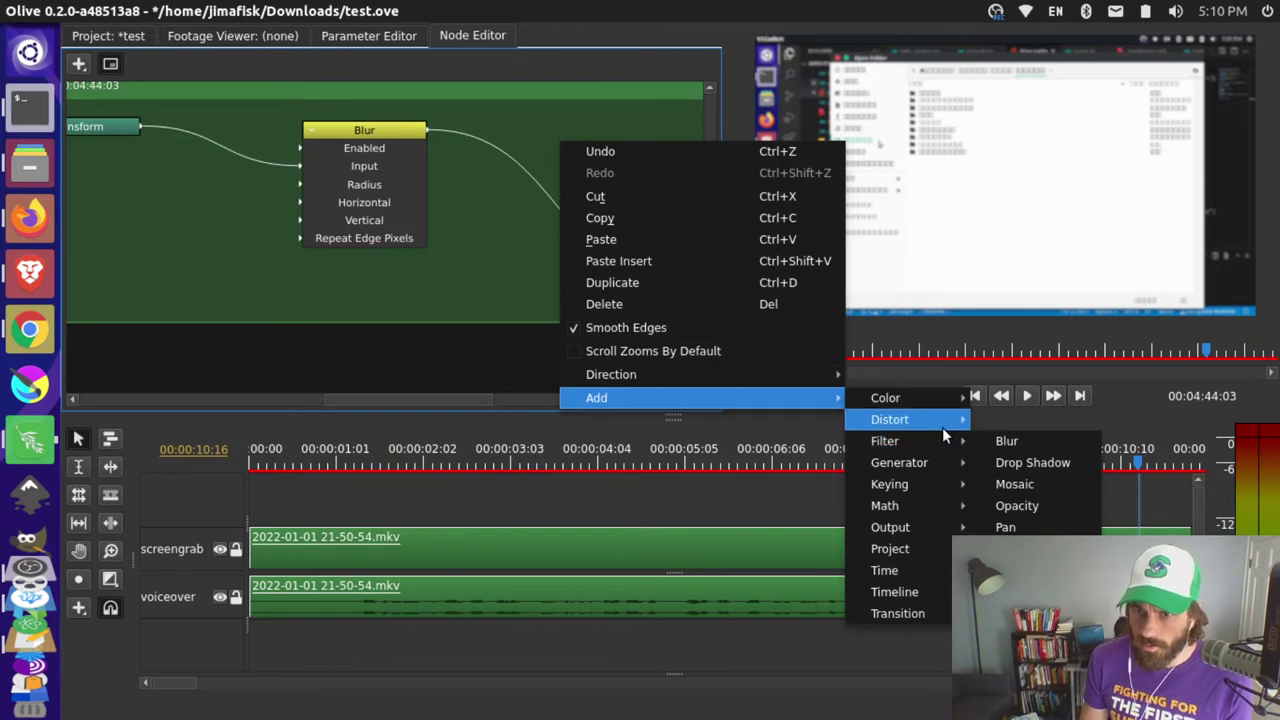
pyautogui.moveTo(946, 443)
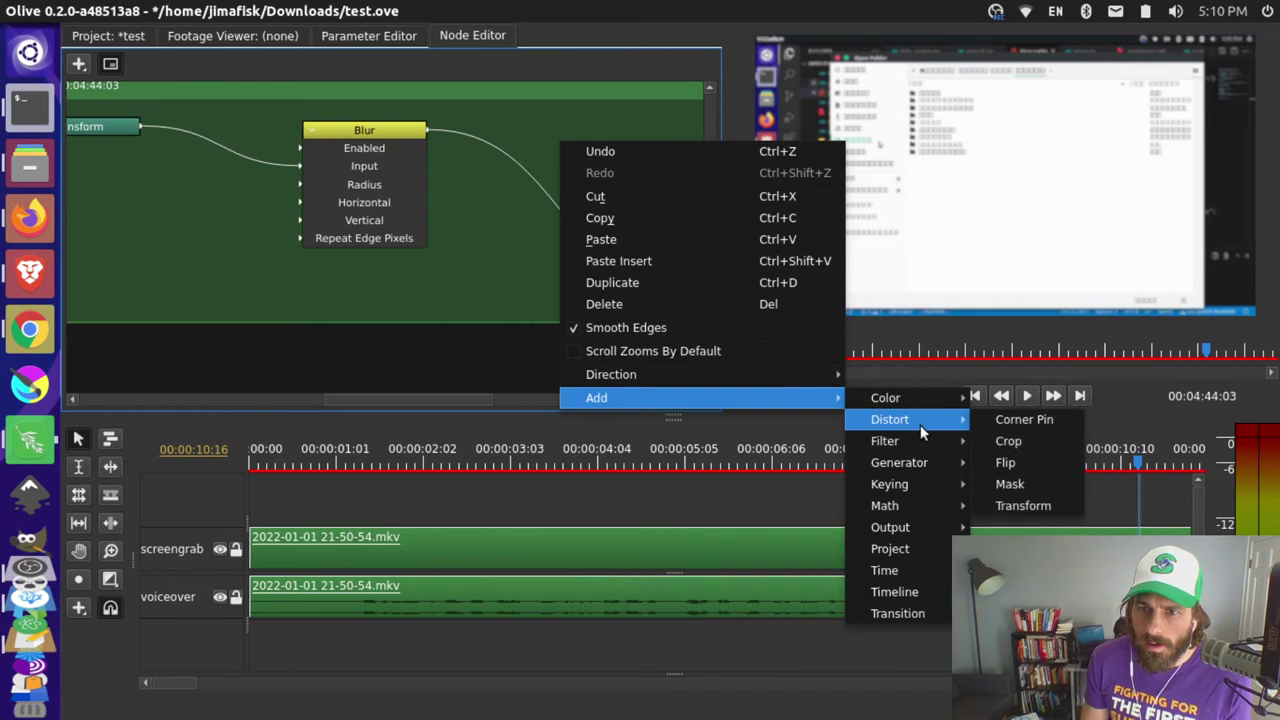
pyautogui.click(1012, 442)
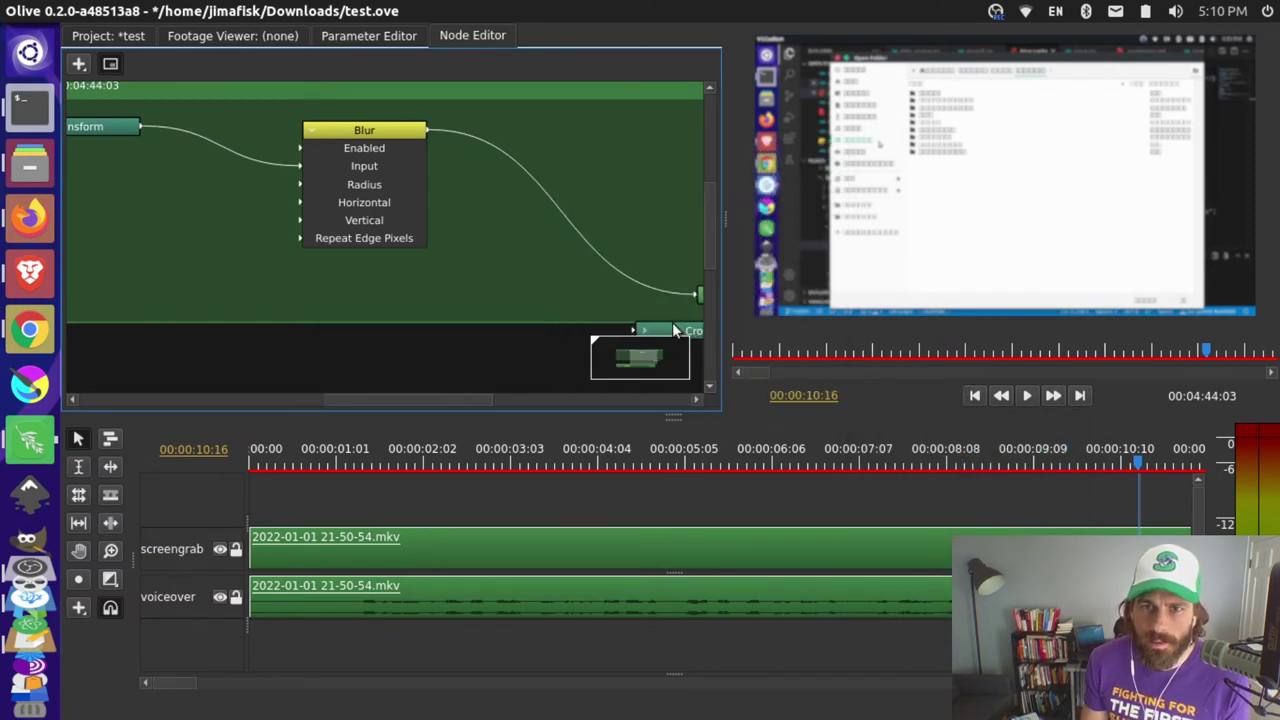
# Insert the Crop node between Blur and Output and crop the recording's left and top edges.
pyautogui.click(578, 198)
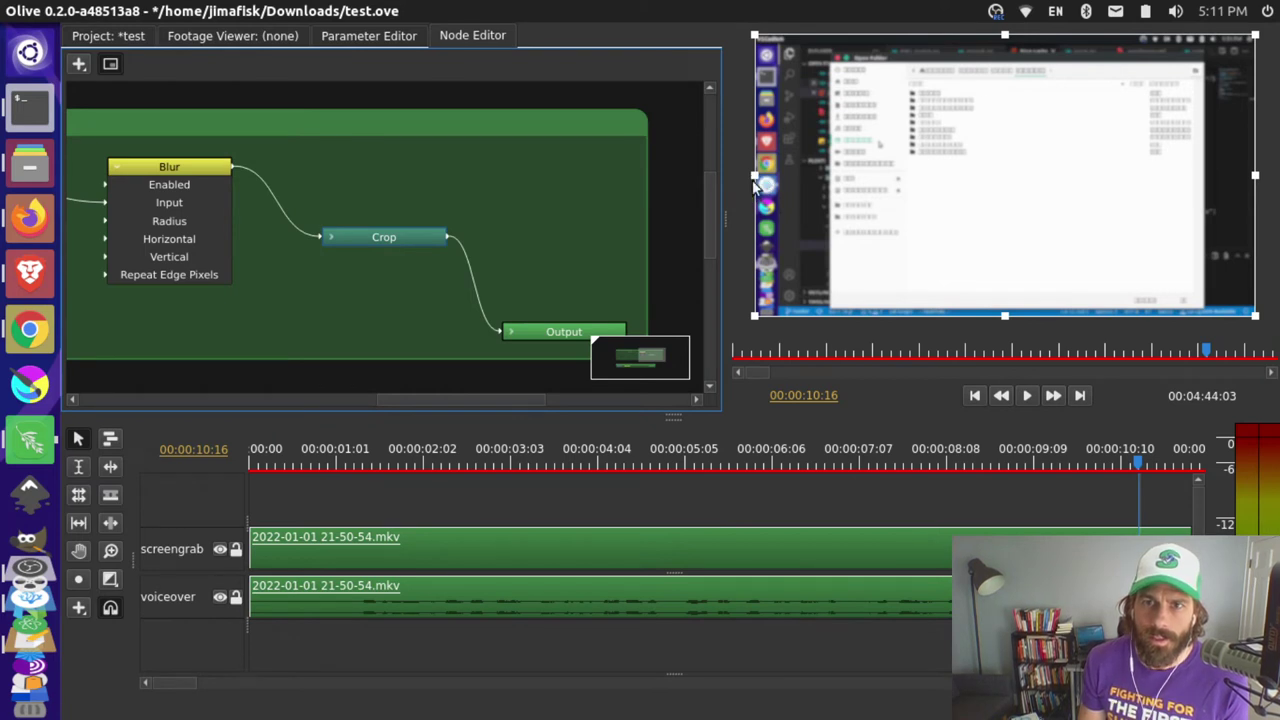
pyautogui.moveTo(755, 180); pyautogui.dragTo(870, 182)
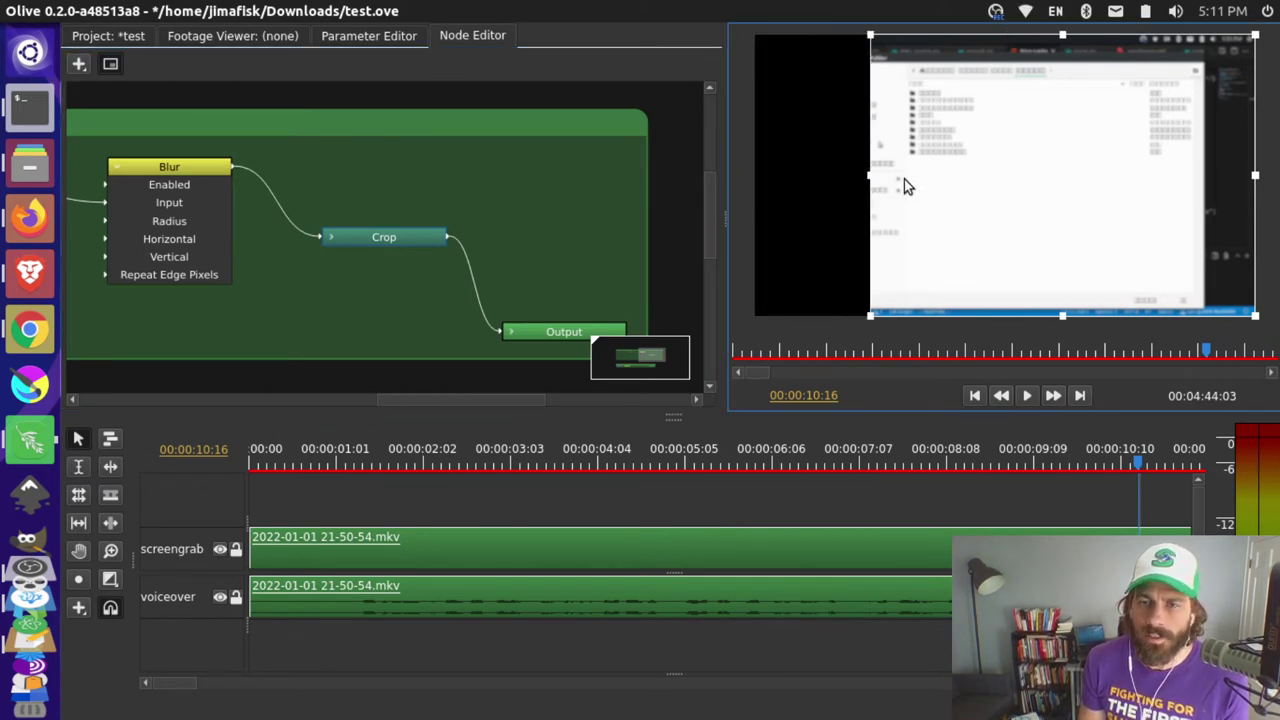
pyautogui.moveTo(1062, 36); pyautogui.dragTo(1062, 121)
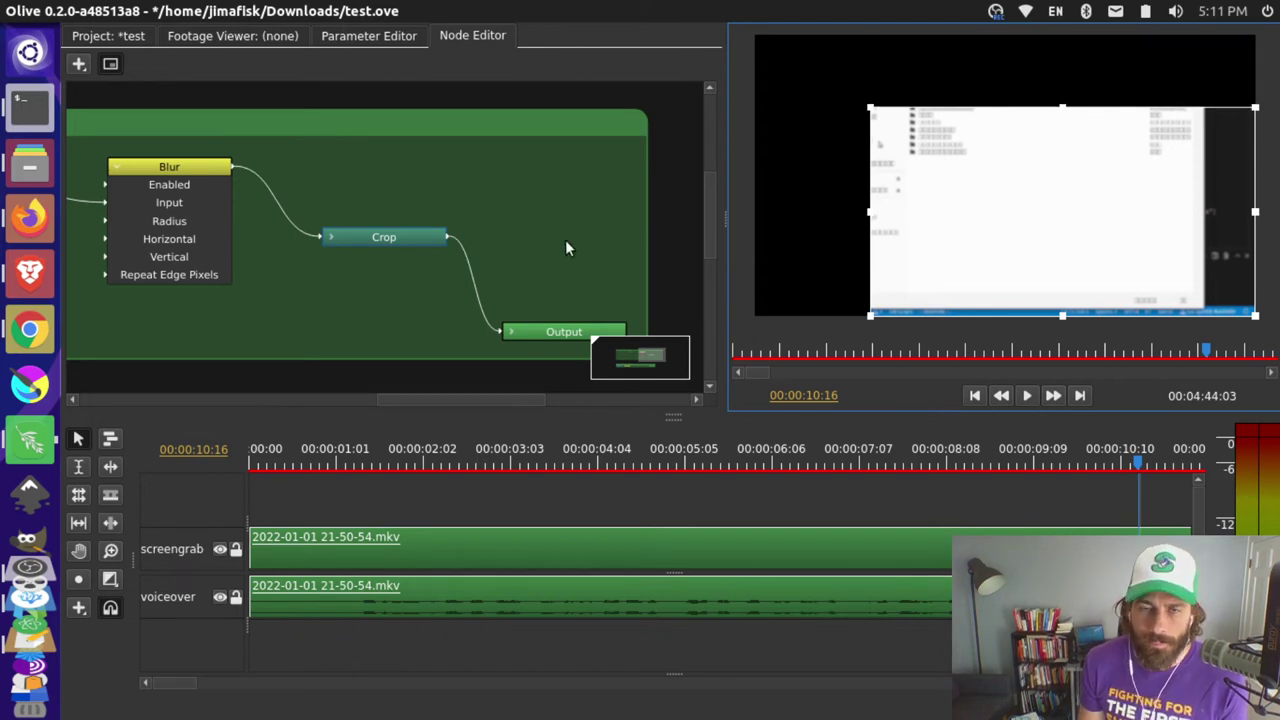
pyautogui.click(497, 455)
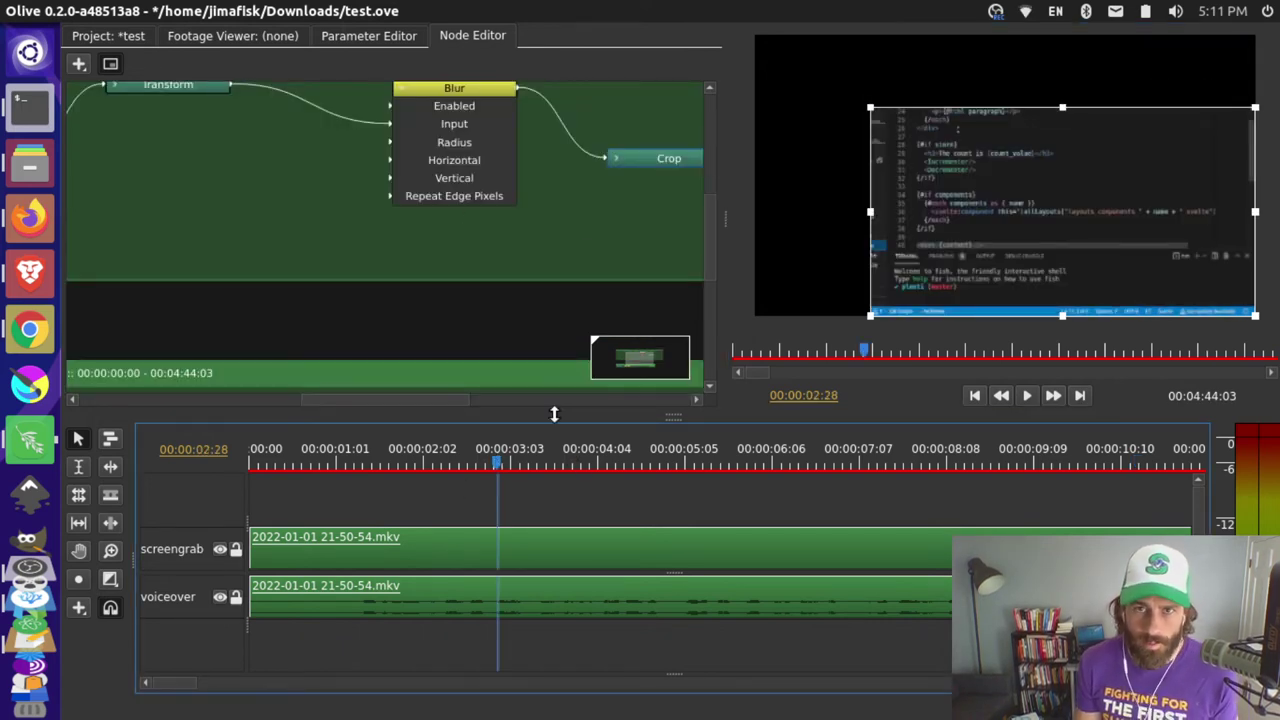
# Preview the cropped clip and bring up its Parameter Editor.
pyautogui.press('space')
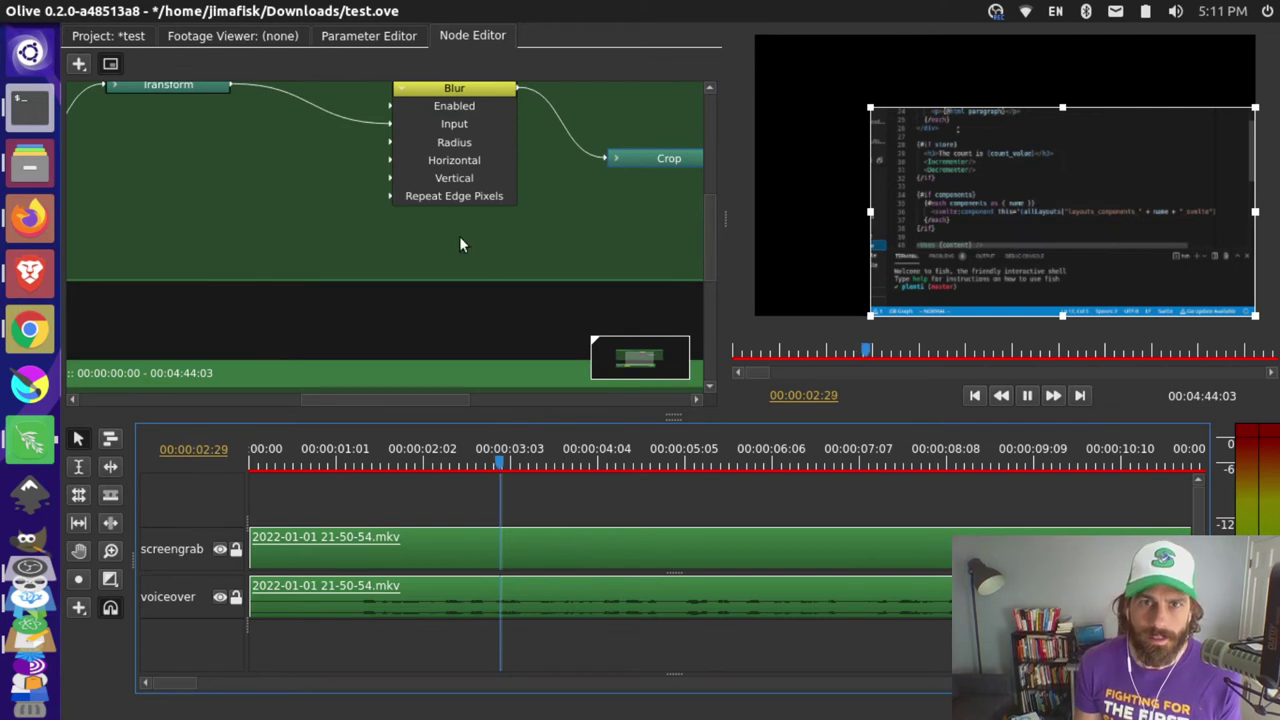
pyautogui.press('space')
pyautogui.click(384, 37)
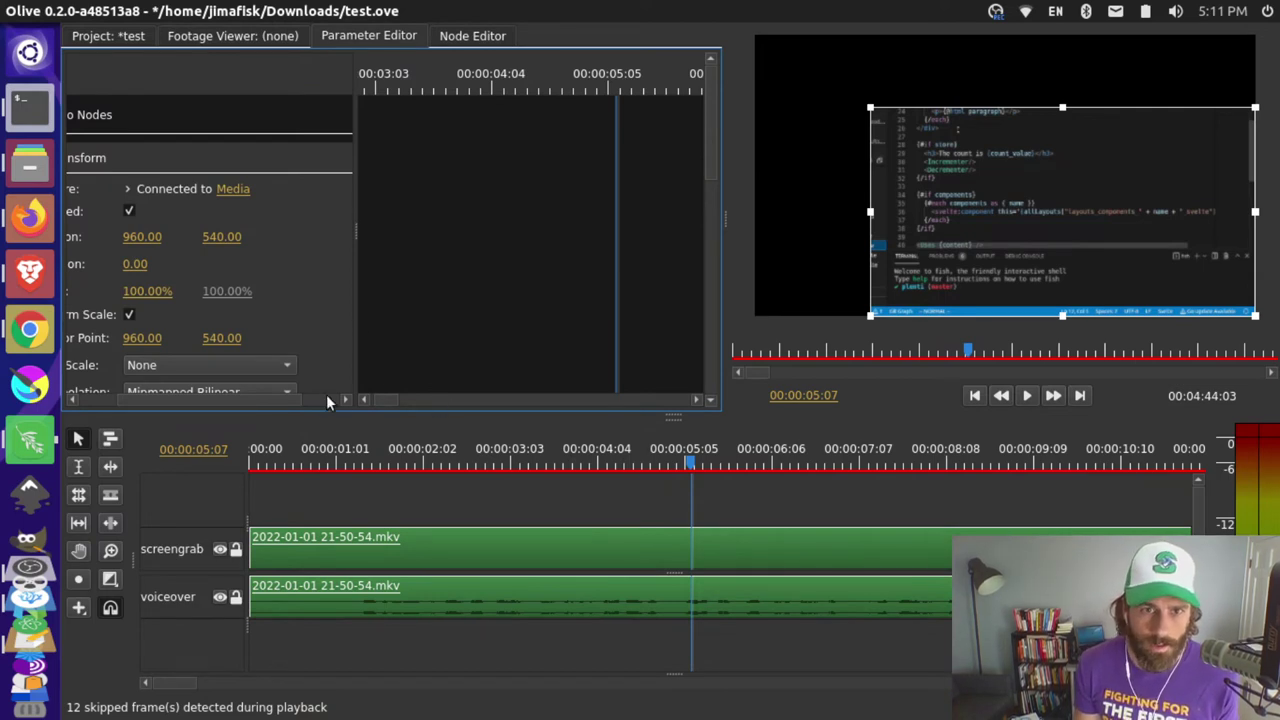
pyautogui.moveTo(283, 398); pyautogui.dragTo(173, 401)
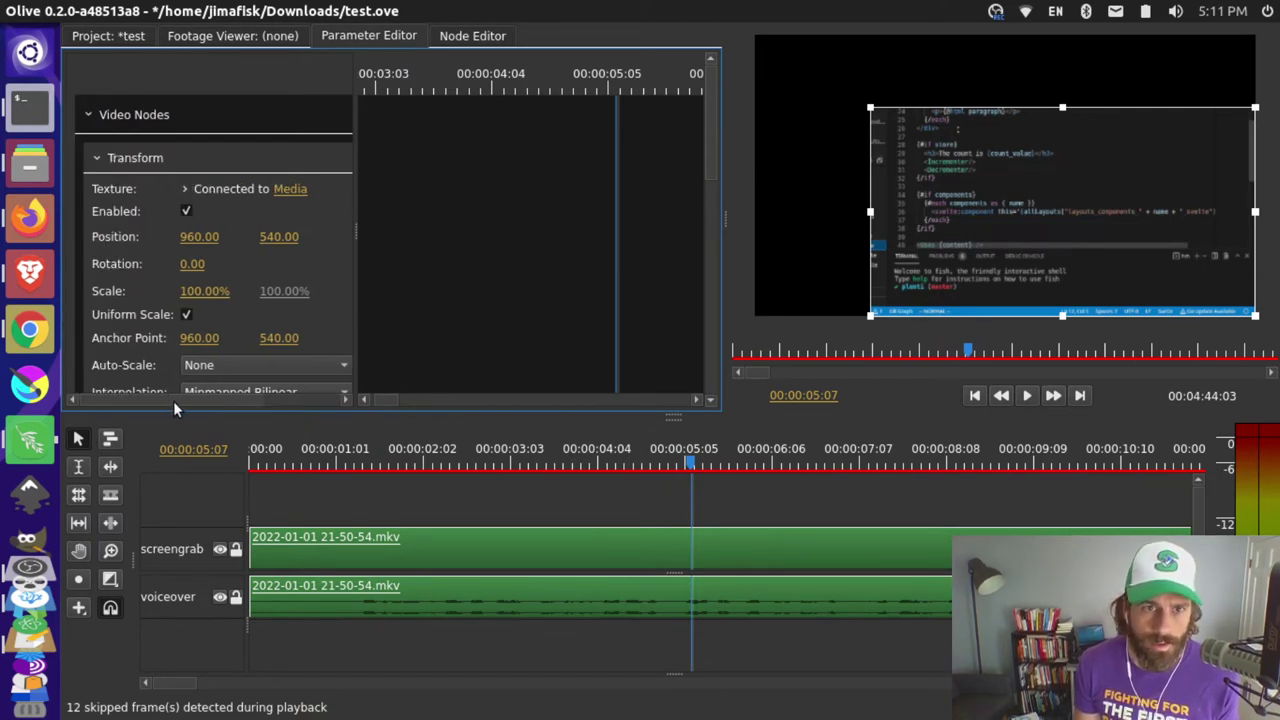
# Review the Transform, Blur and Crop settings, confirming crop Left 23.07% and Top 25.93%.
pyautogui.click(99, 158)
pyautogui.click(102, 194)
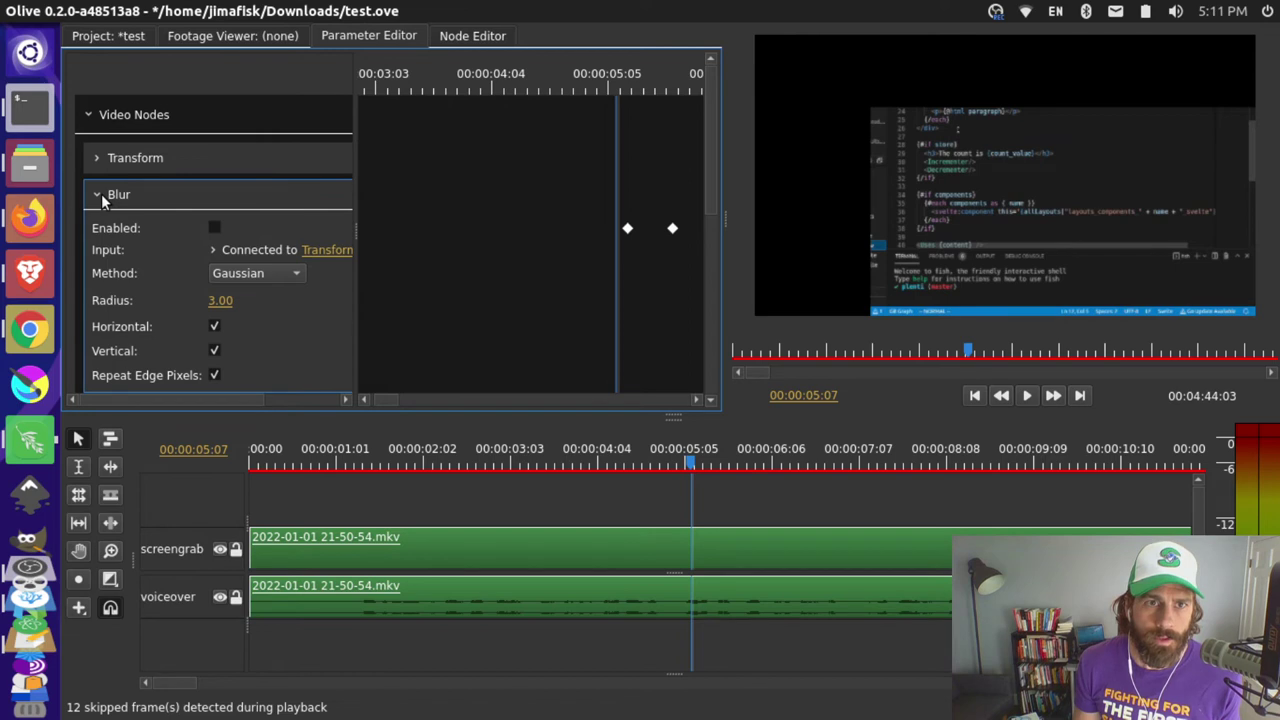
pyautogui.click(96, 195)
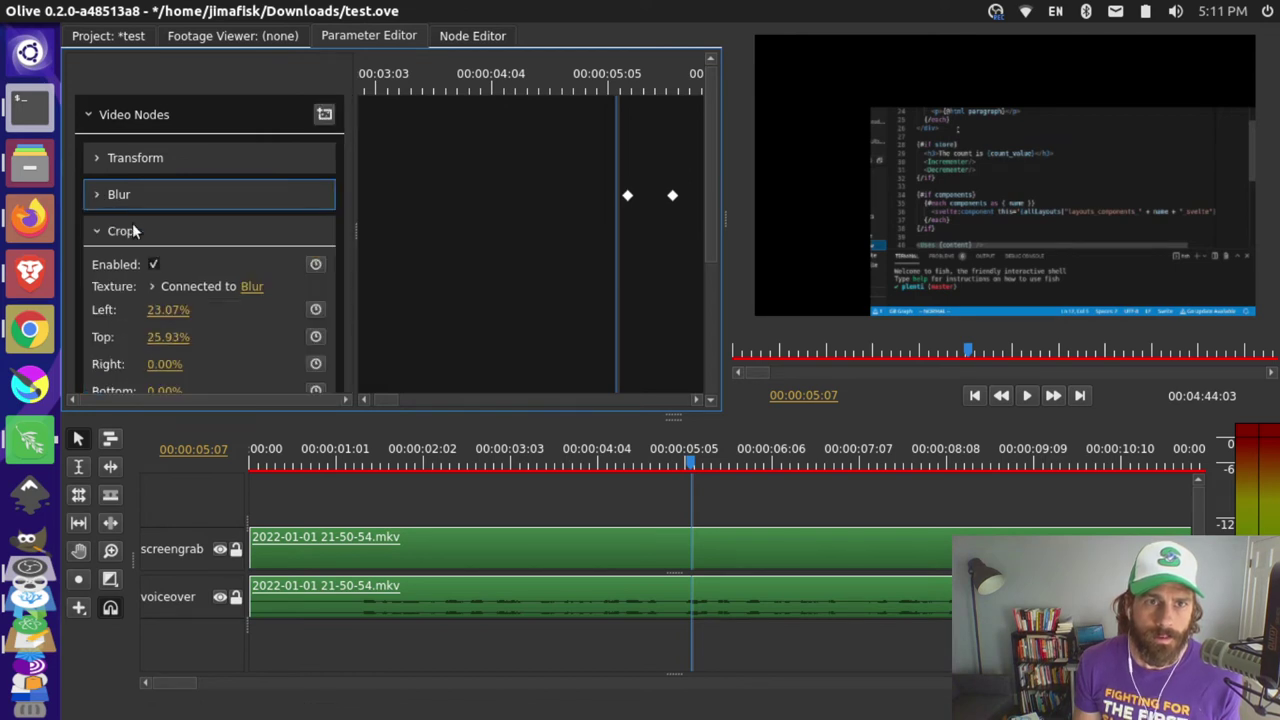
pyautogui.click(99, 231)
pyautogui.click(152, 238)
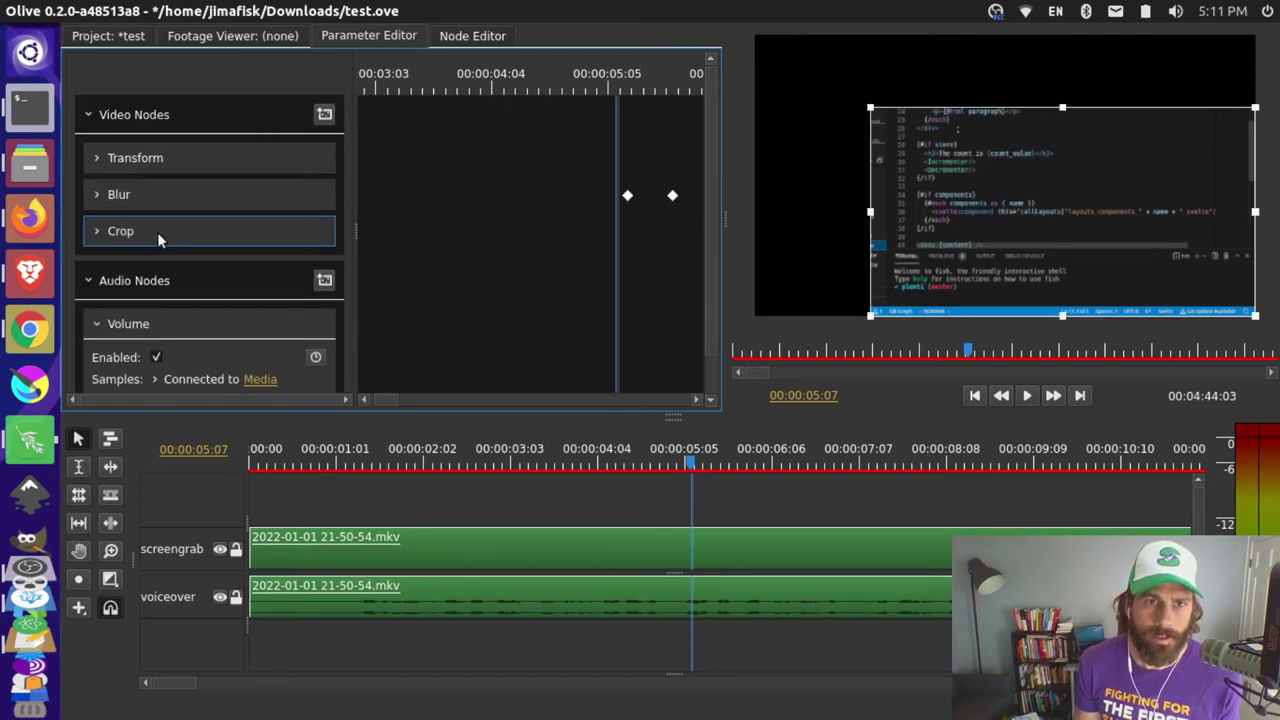
pyautogui.click(103, 231)
pyautogui.scroll(-3, 195, 241)
pyautogui.scroll(3, 204, 235)
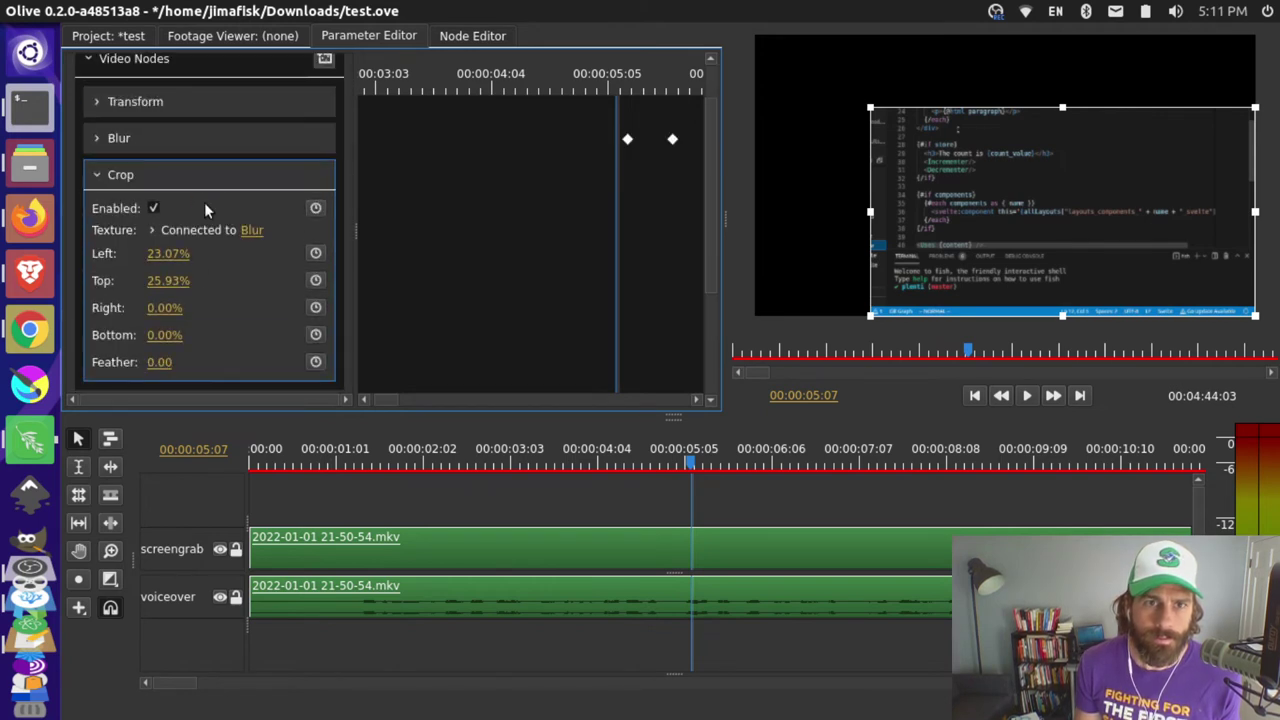
pyautogui.click(149, 183)
pyautogui.moveTo(122, 187); pyautogui.dragTo(139, 233)
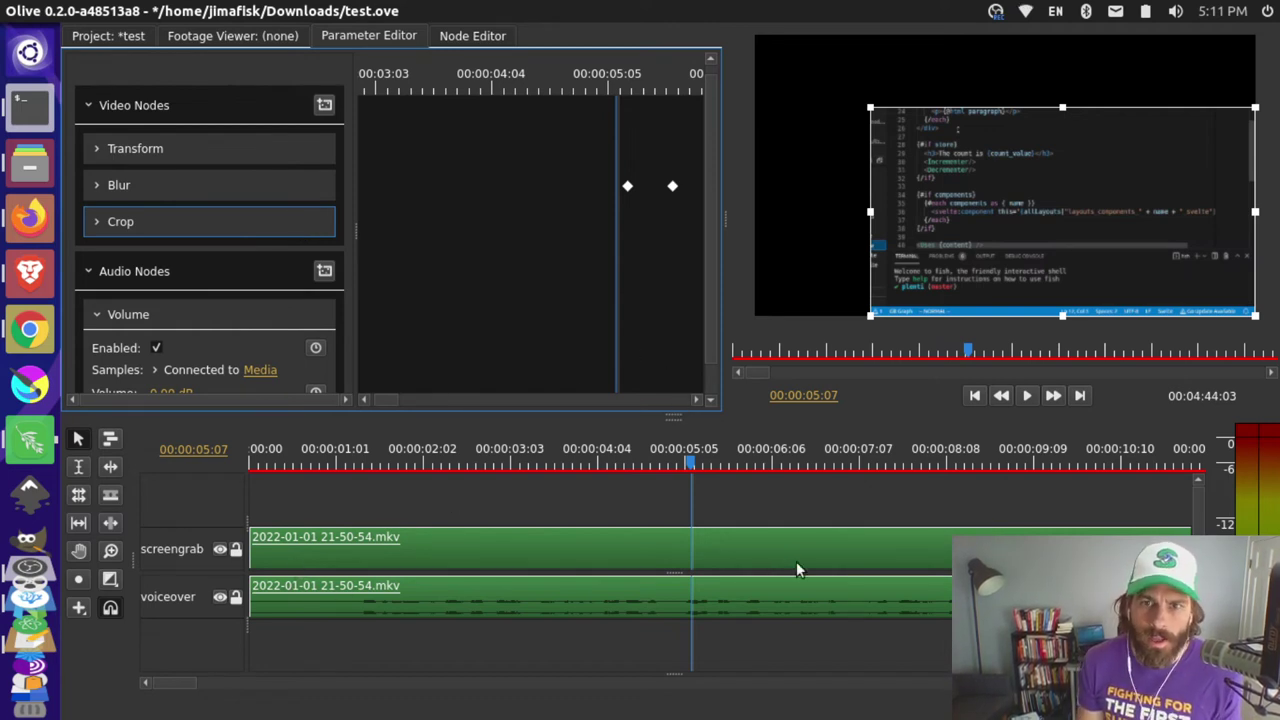
# Draw a Title clip from 00:00:05:12 to 00:00:08:15 on a new Video Track 1 and select it.
pyautogui.click(80, 610)
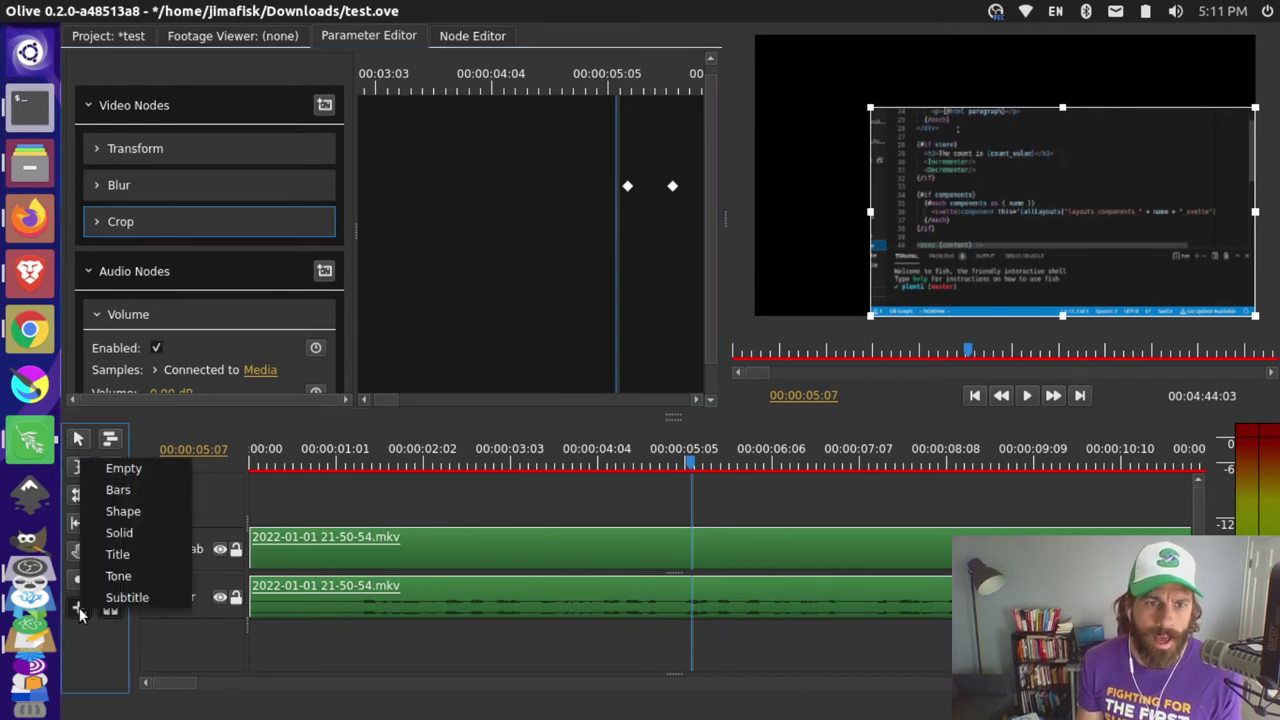
pyautogui.click(125, 555)
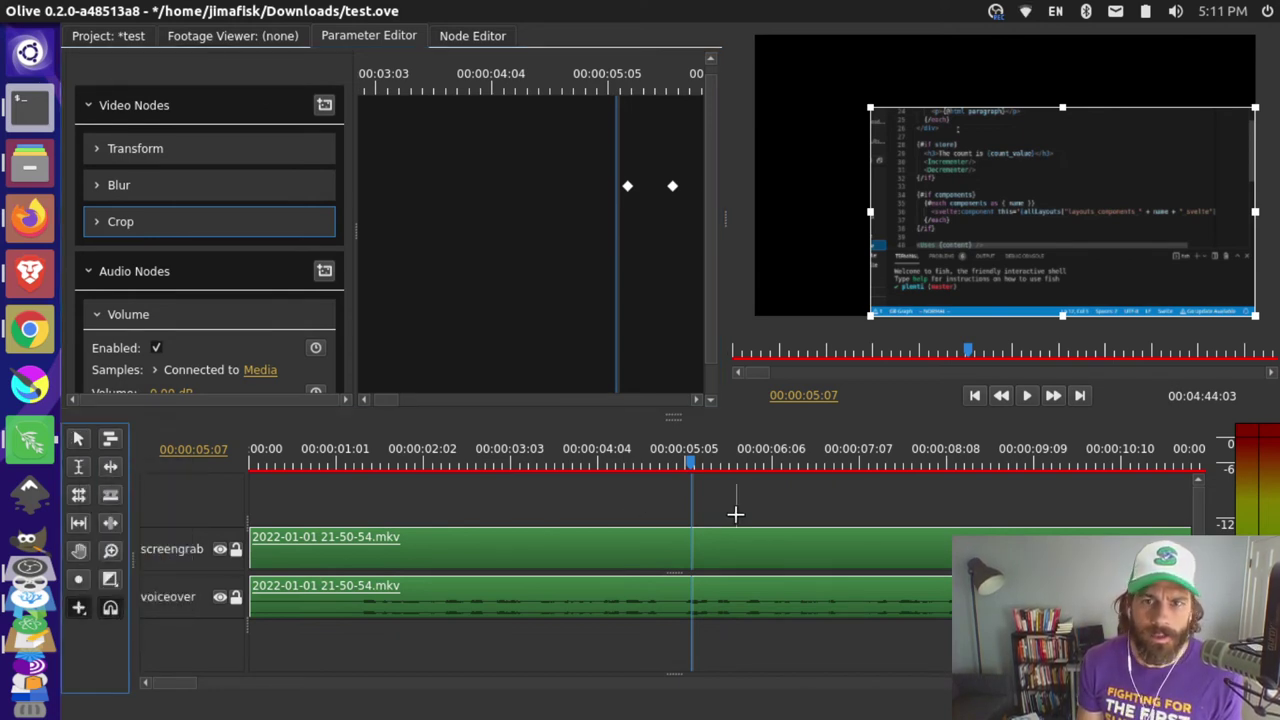
pyautogui.moveTo(716, 494); pyautogui.dragTo(1002, 528)
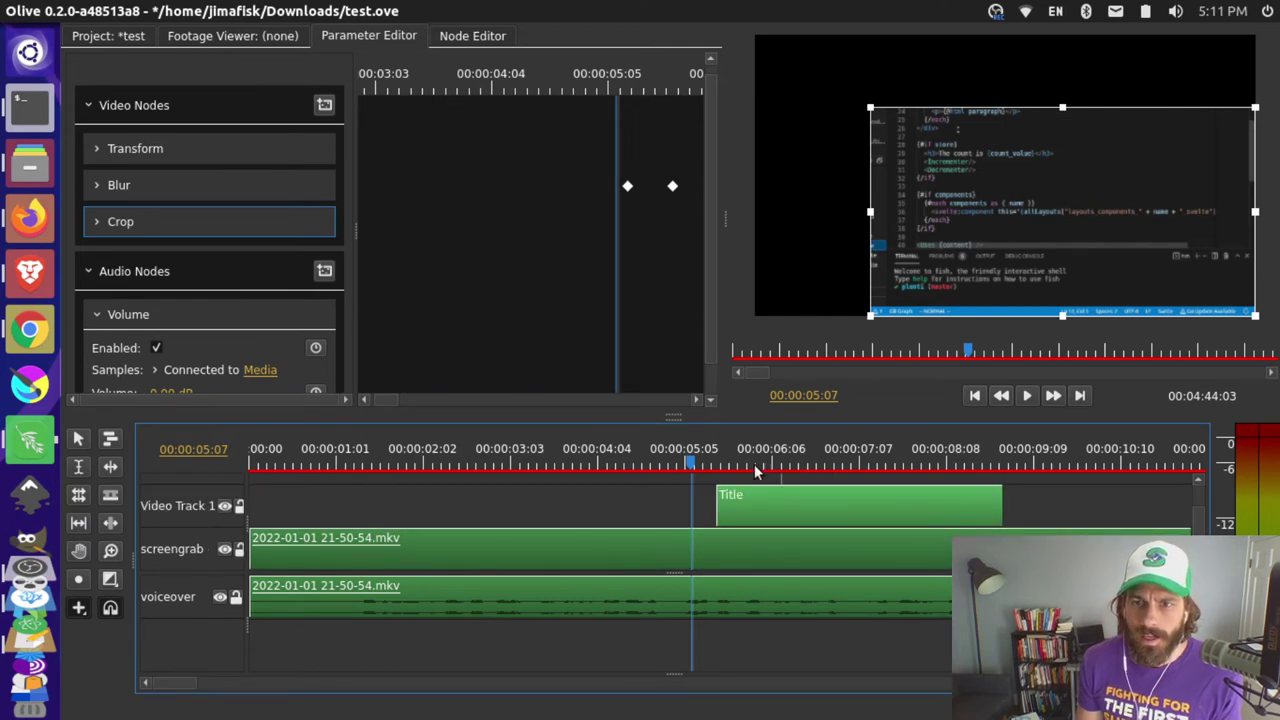
pyautogui.click(79, 440)
pyautogui.click(750, 451)
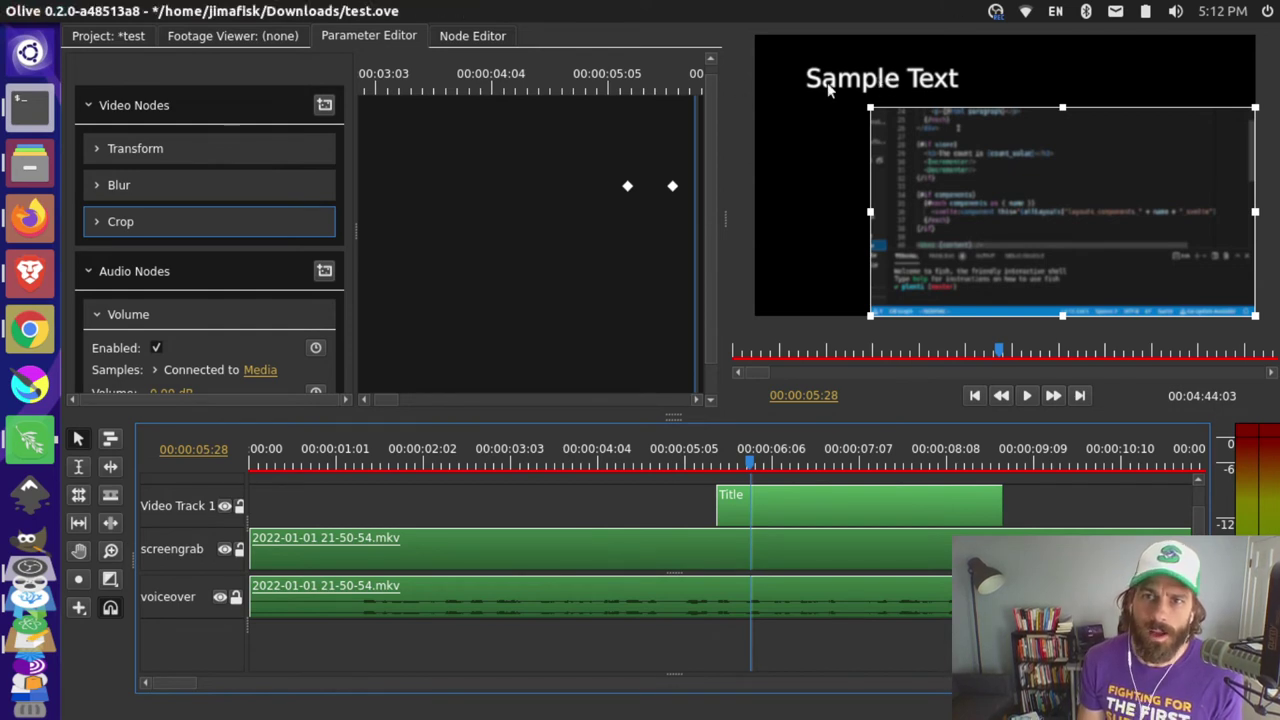
pyautogui.click(869, 76)
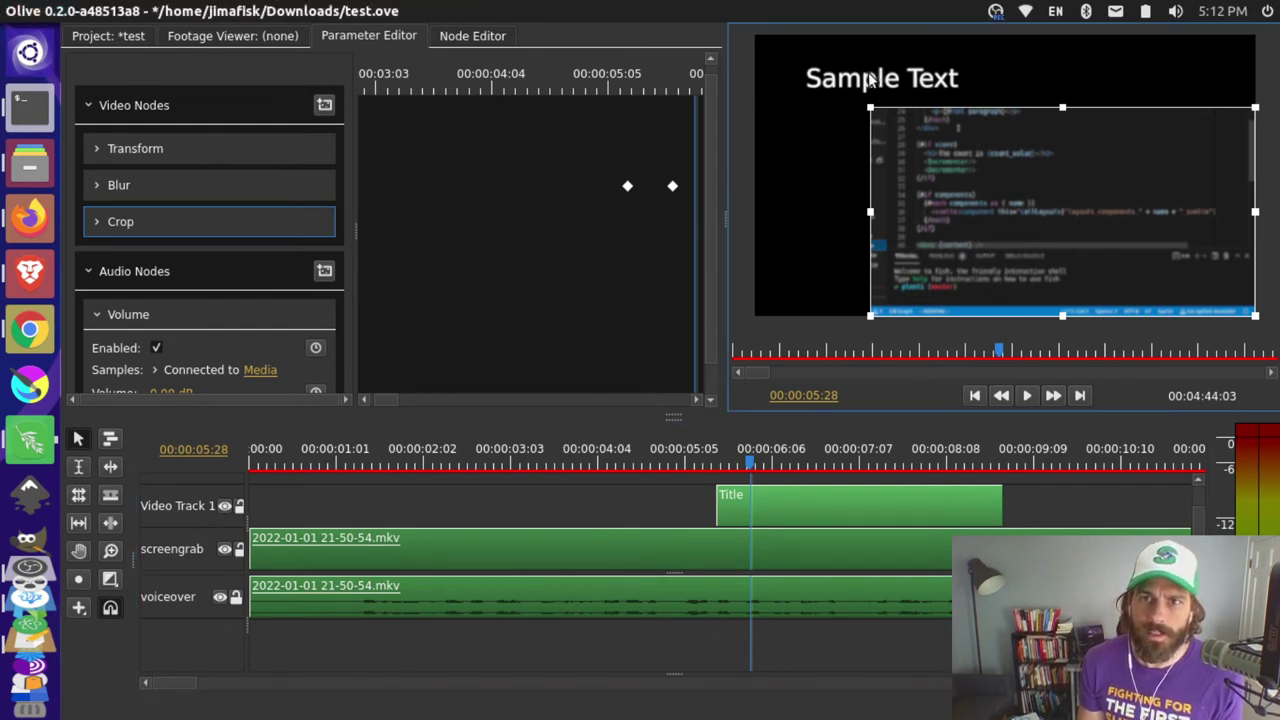
pyautogui.click(817, 511)
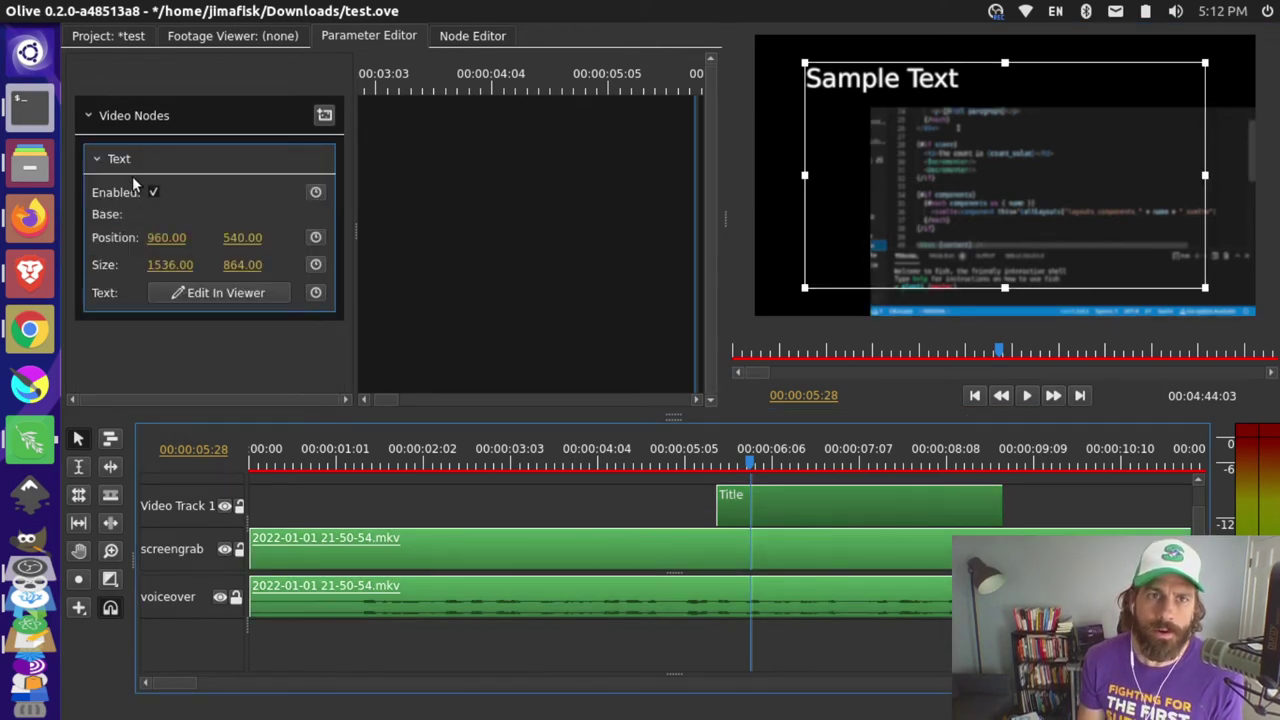
# Start editing the title text and enter Anton in the font box.
pyautogui.doubleClick(895, 83)
pyautogui.moveTo(1079, 83); pyautogui.dragTo(648, 169)
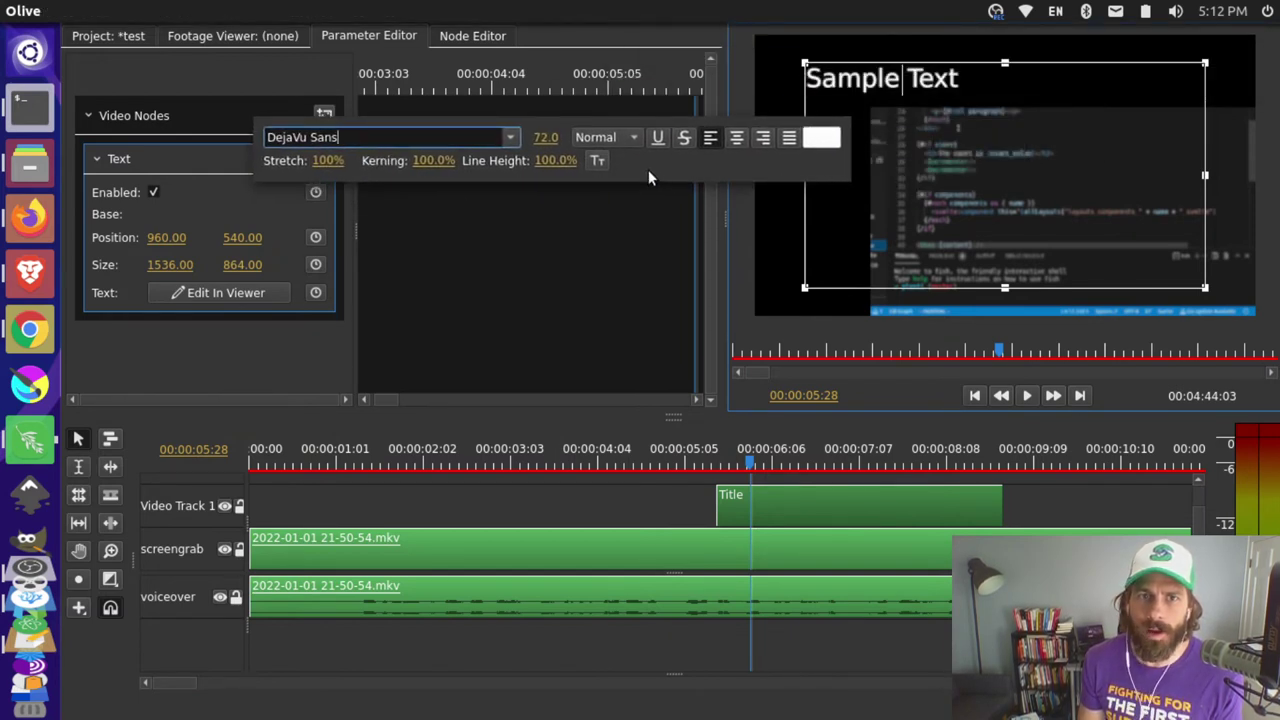
pyautogui.tripleClick(481, 141)
pyautogui.write('an')
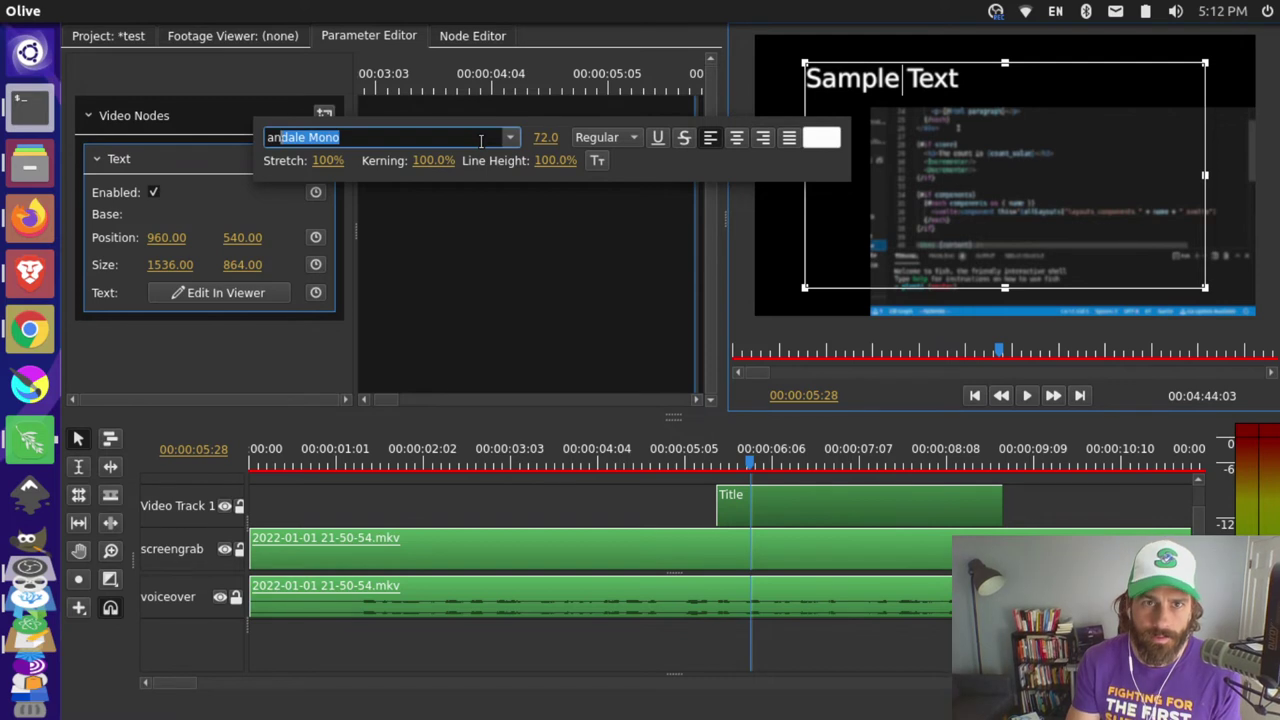
pyautogui.write('ton')
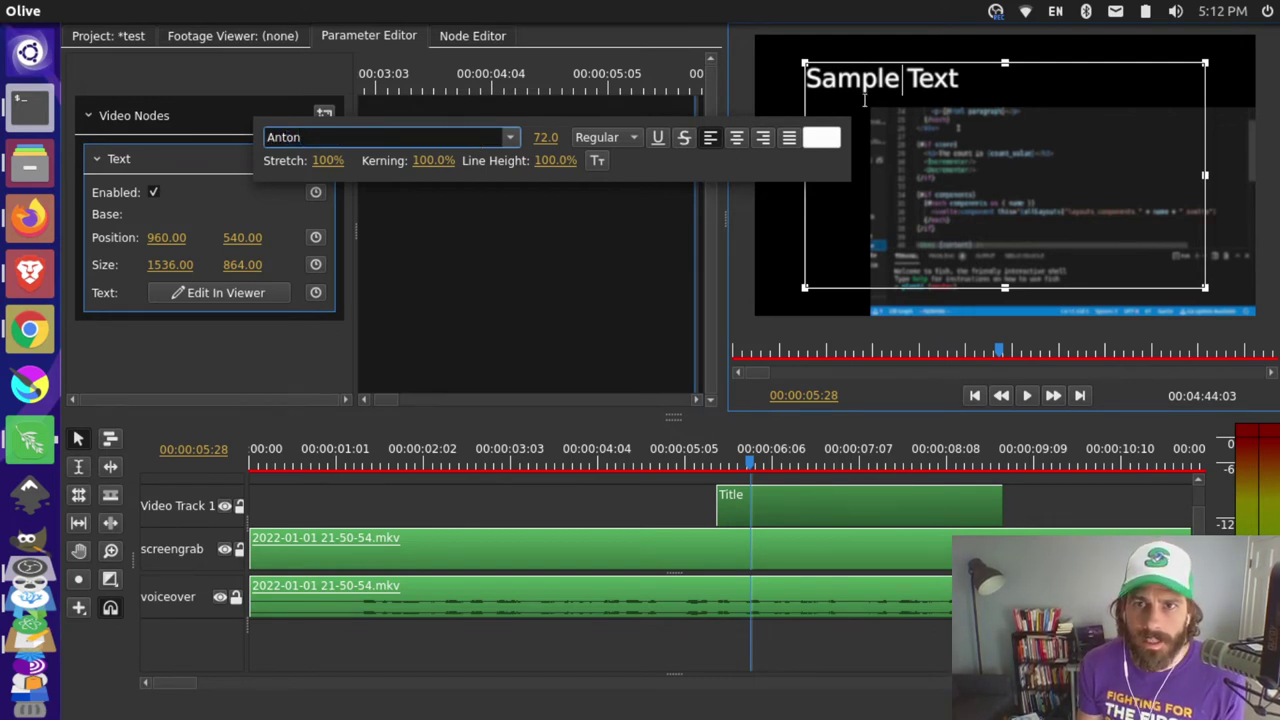
# Replace Sample Text with 'This is new test' and set the font to Anton.
pyautogui.tripleClick(926, 84)
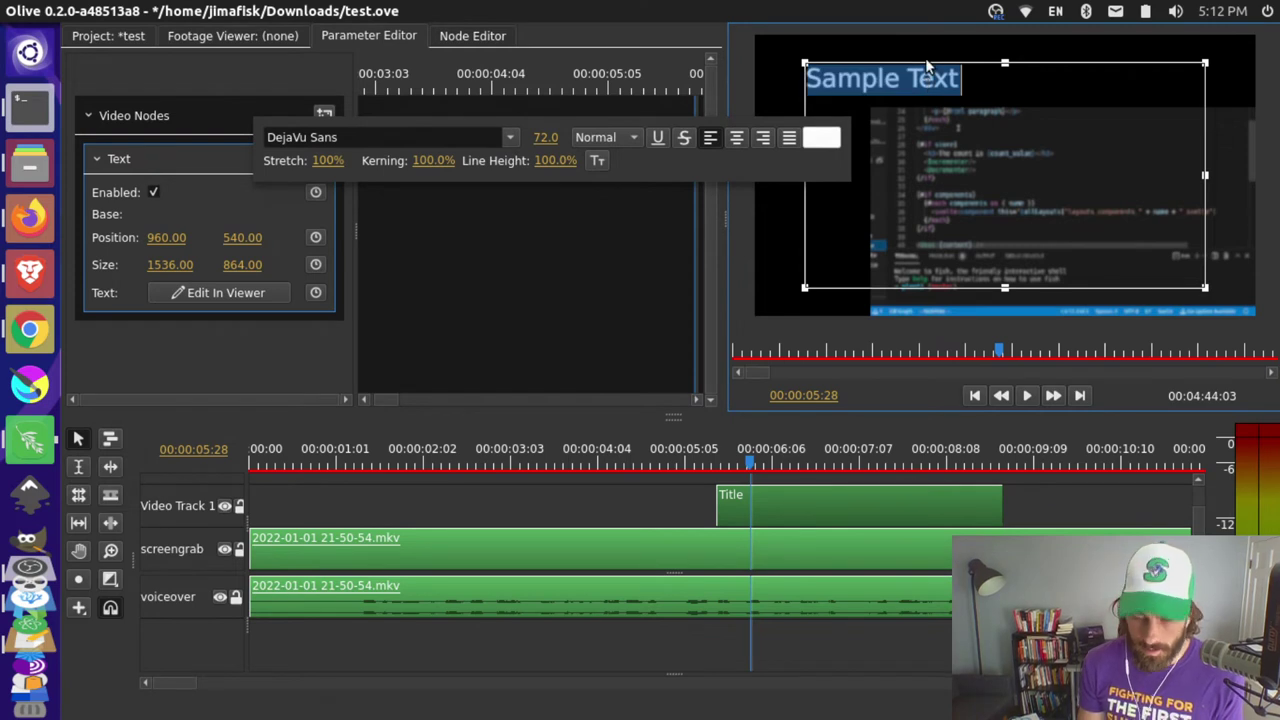
pyautogui.write('This is')
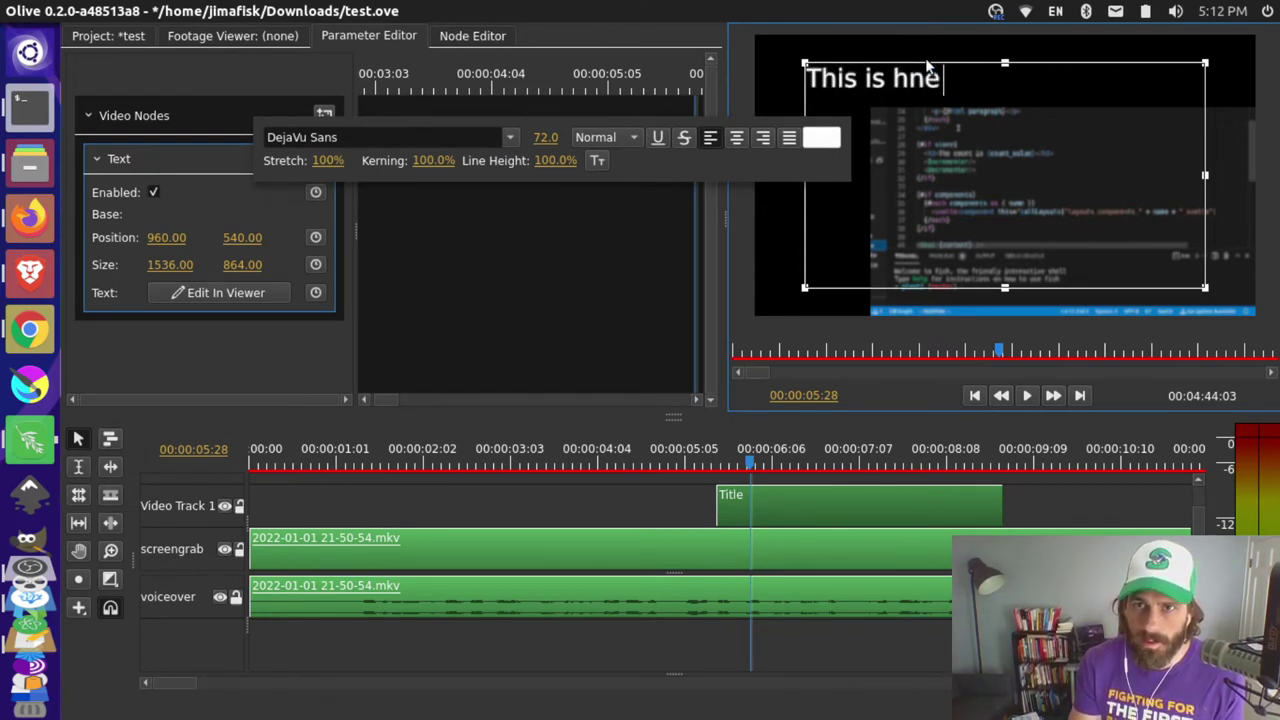
pyautogui.write(' new test')
pyautogui.tripleClick(412, 137)
pyautogui.write('anton')
pyautogui.press('Return')
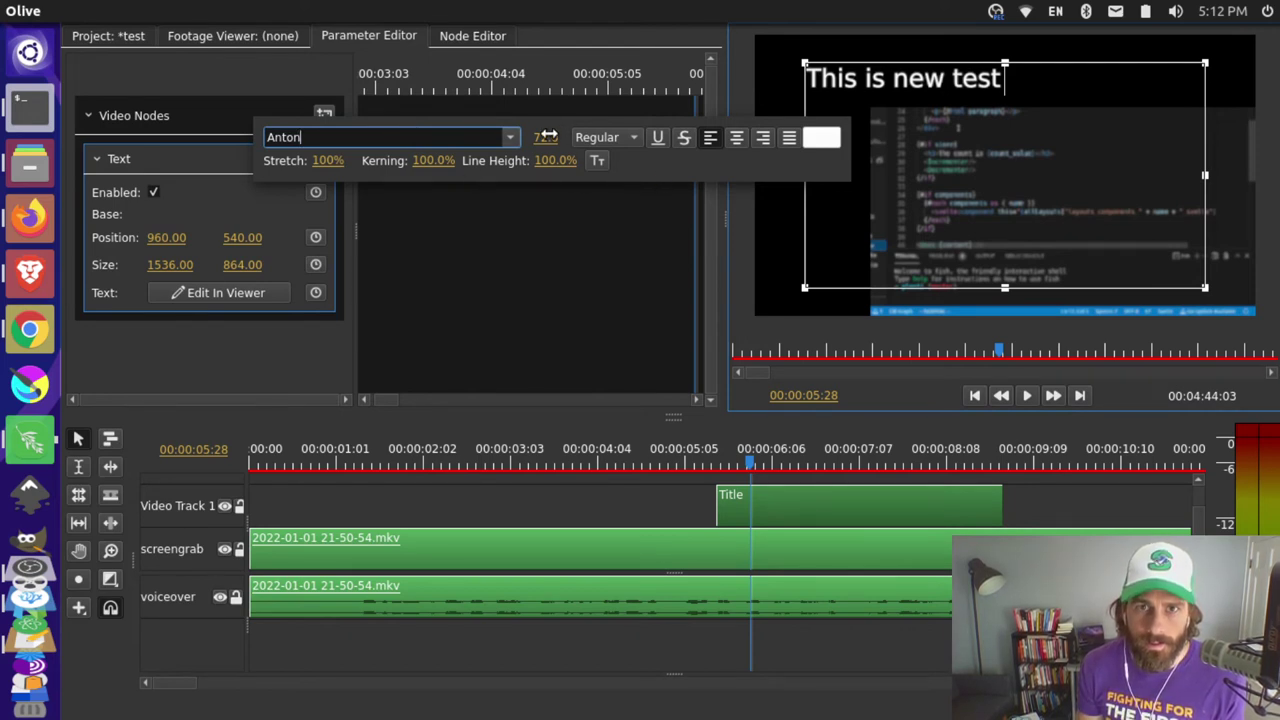
# Increase the title's font size.
pyautogui.moveTo(547, 137); pyautogui.dragTo(553, 92)
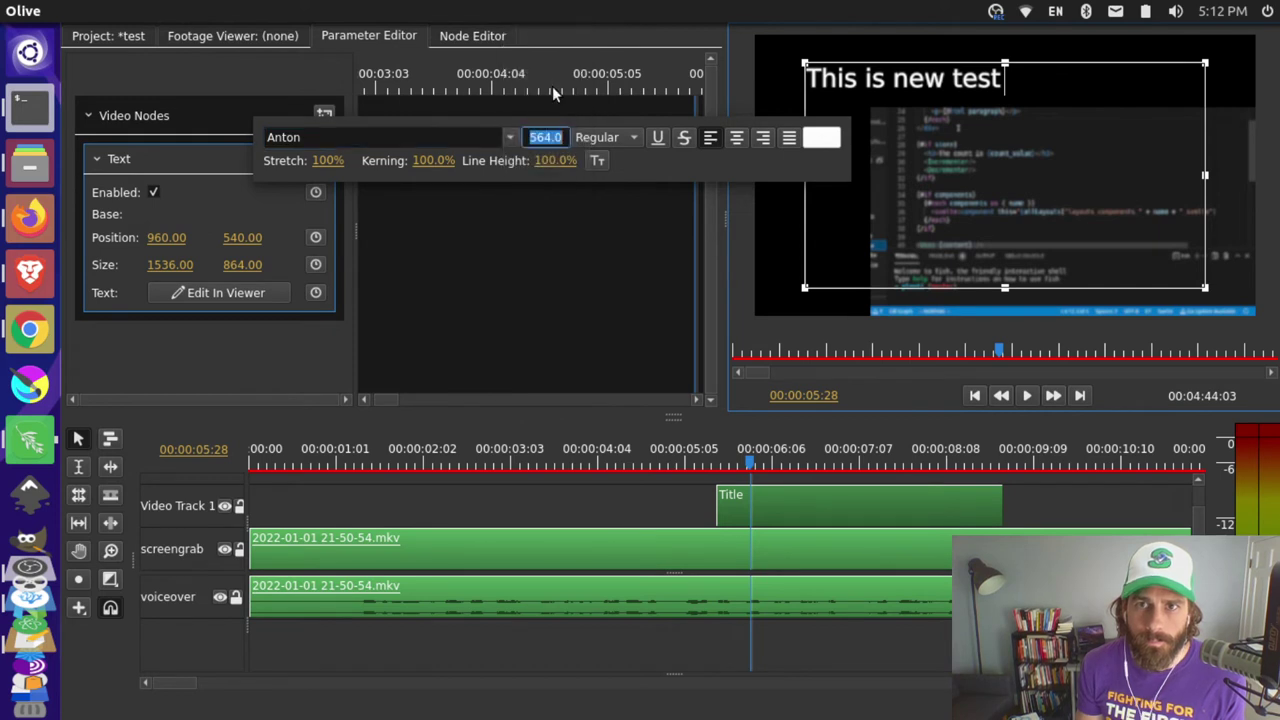
pyautogui.click(1017, 84)
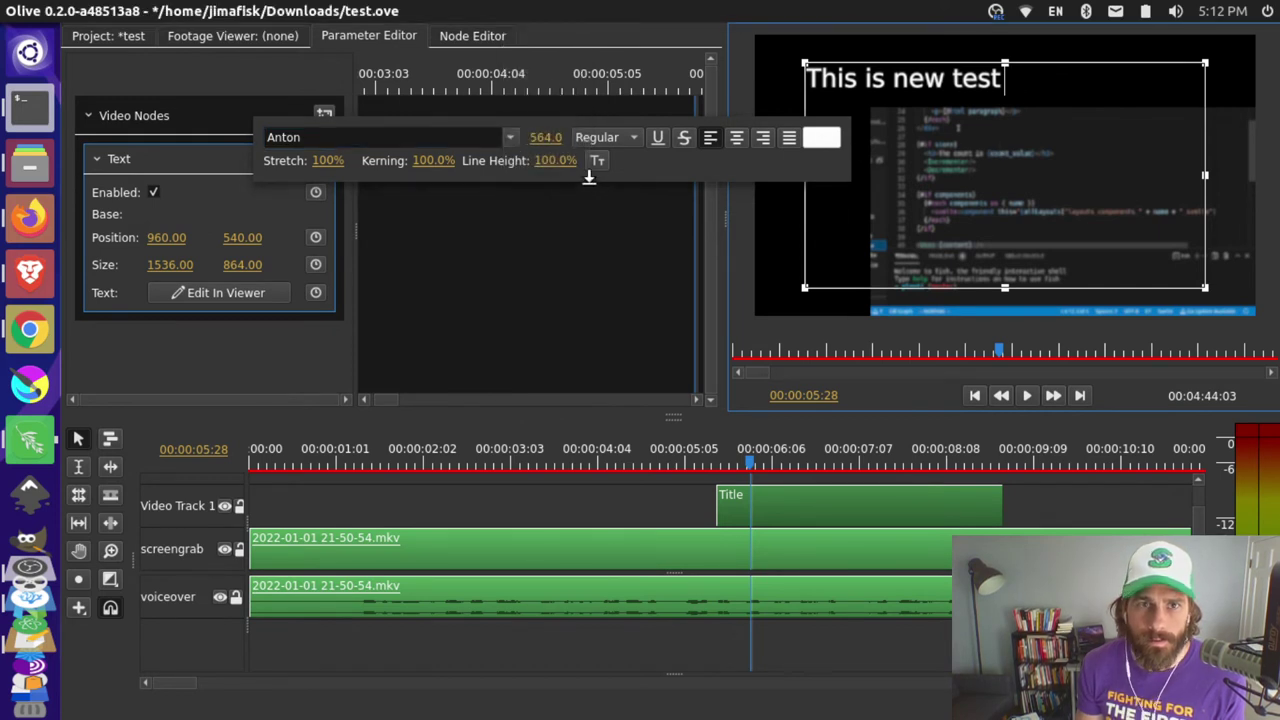
pyautogui.moveTo(724, 177); pyautogui.dragTo(697, 196)
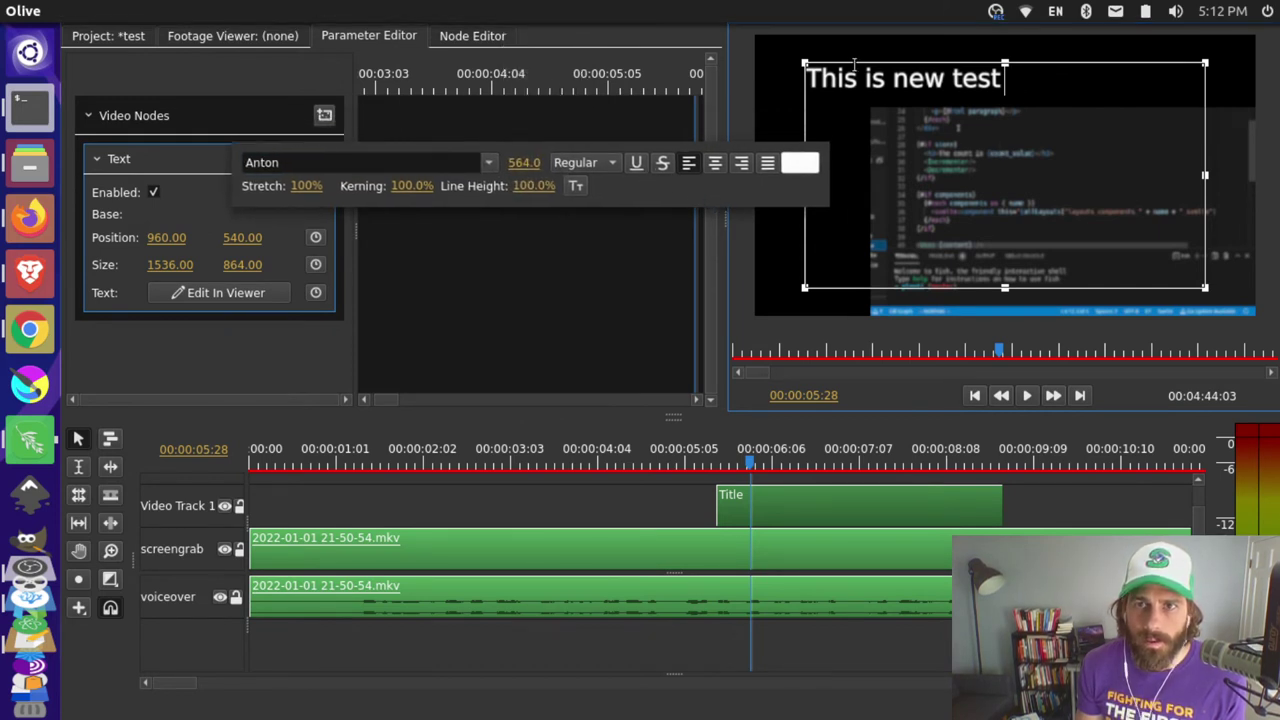
# Set the words 'is new' in the title to the Anton font.
pyautogui.moveTo(860, 78); pyautogui.dragTo(944, 80)
pyautogui.doubleClick(466, 167)
pyautogui.click(466, 167)
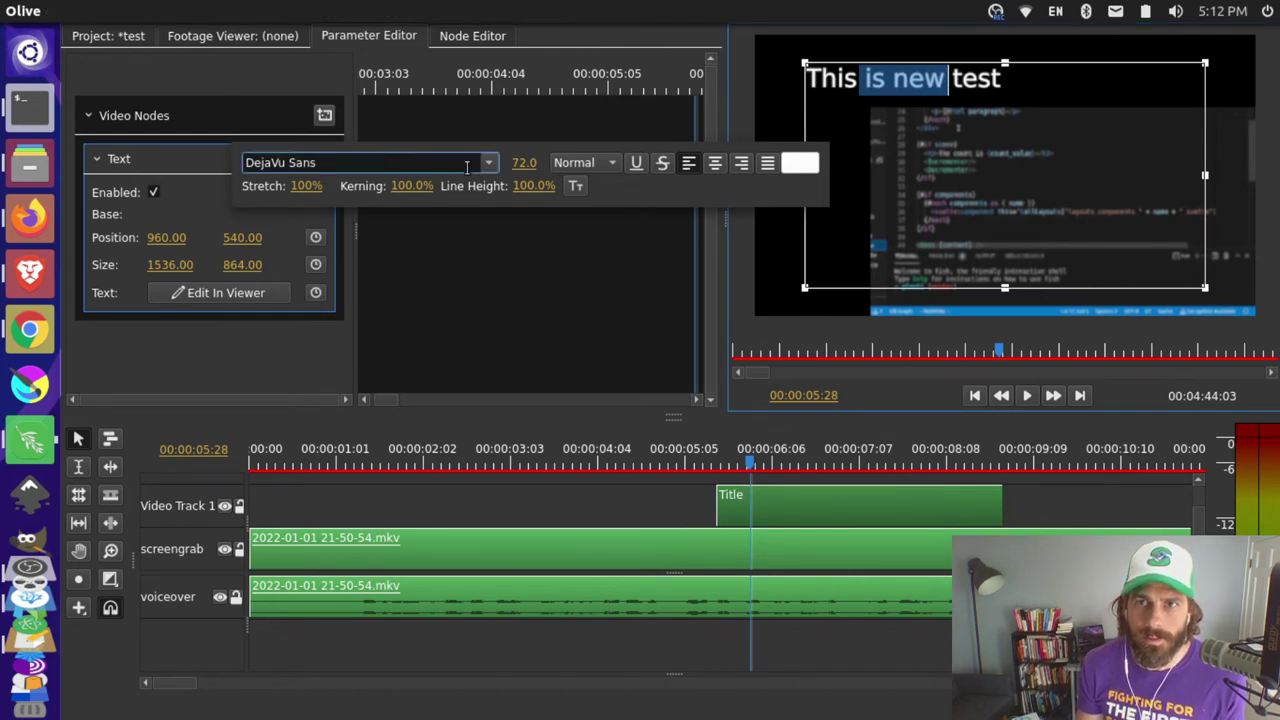
pyautogui.tripleClick(407, 168)
pyautogui.write('An')
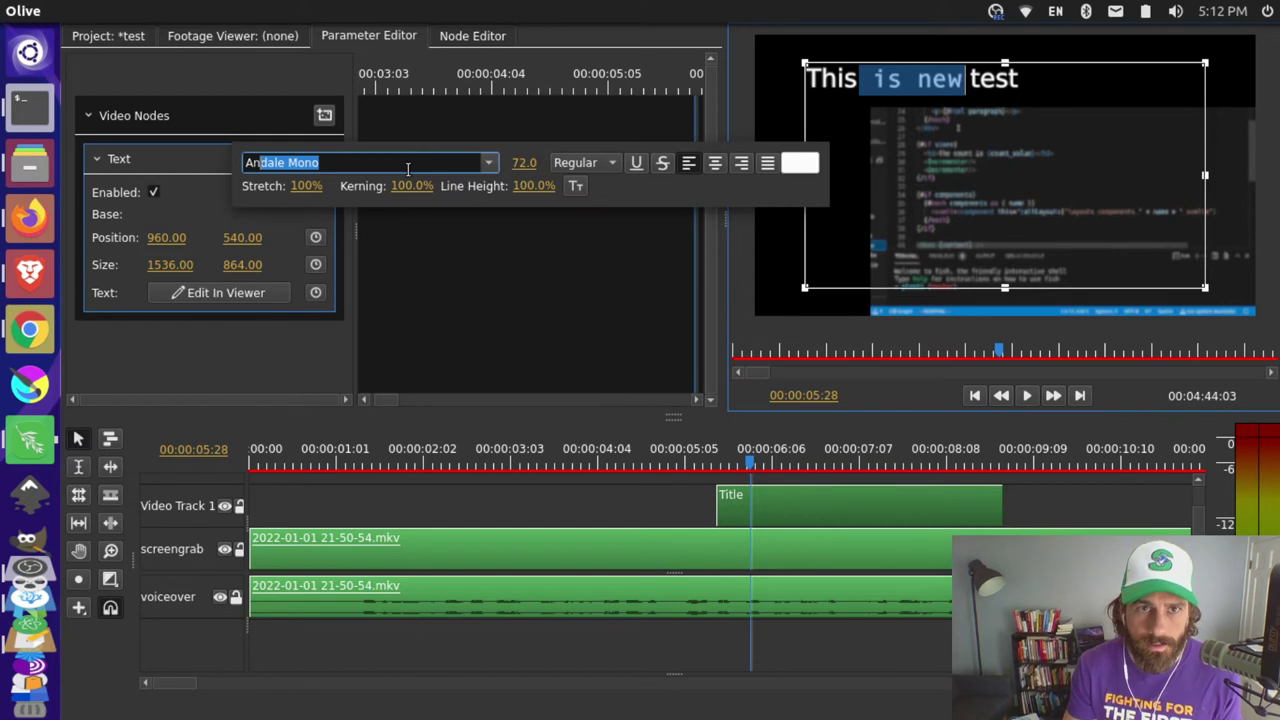
pyautogui.write('to')
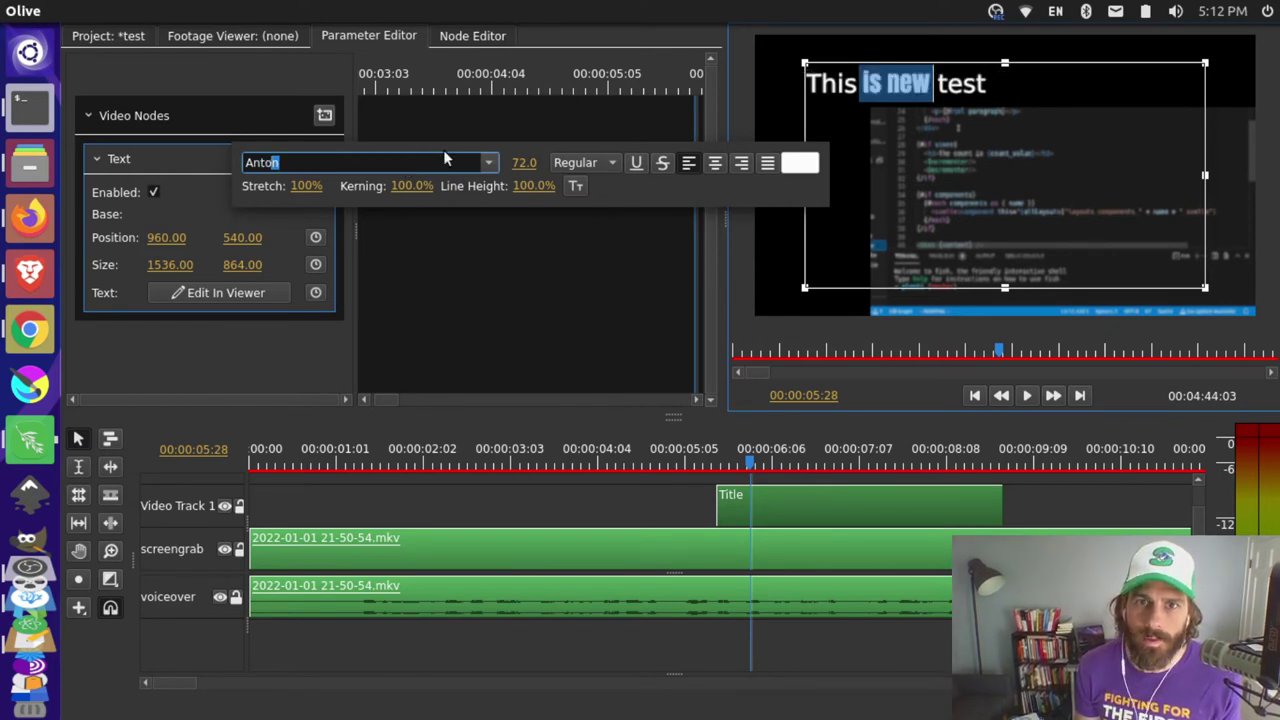
pyautogui.write('n')
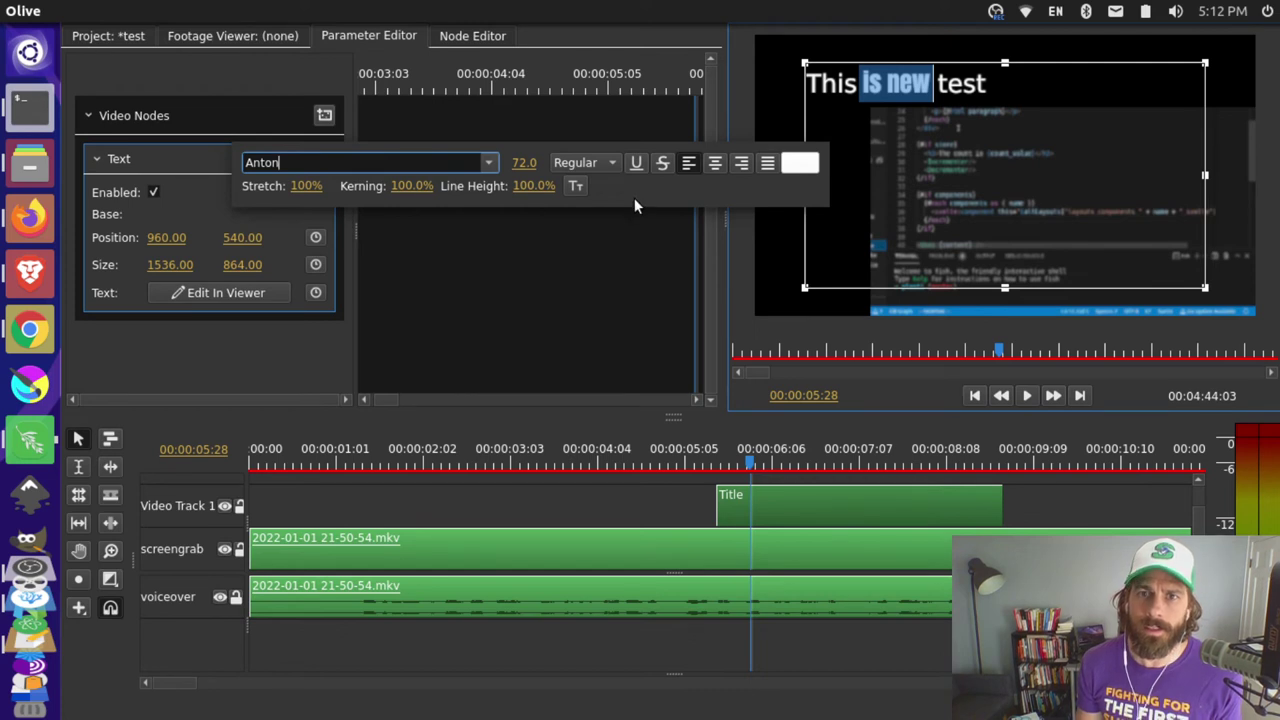
pyautogui.click(955, 84)
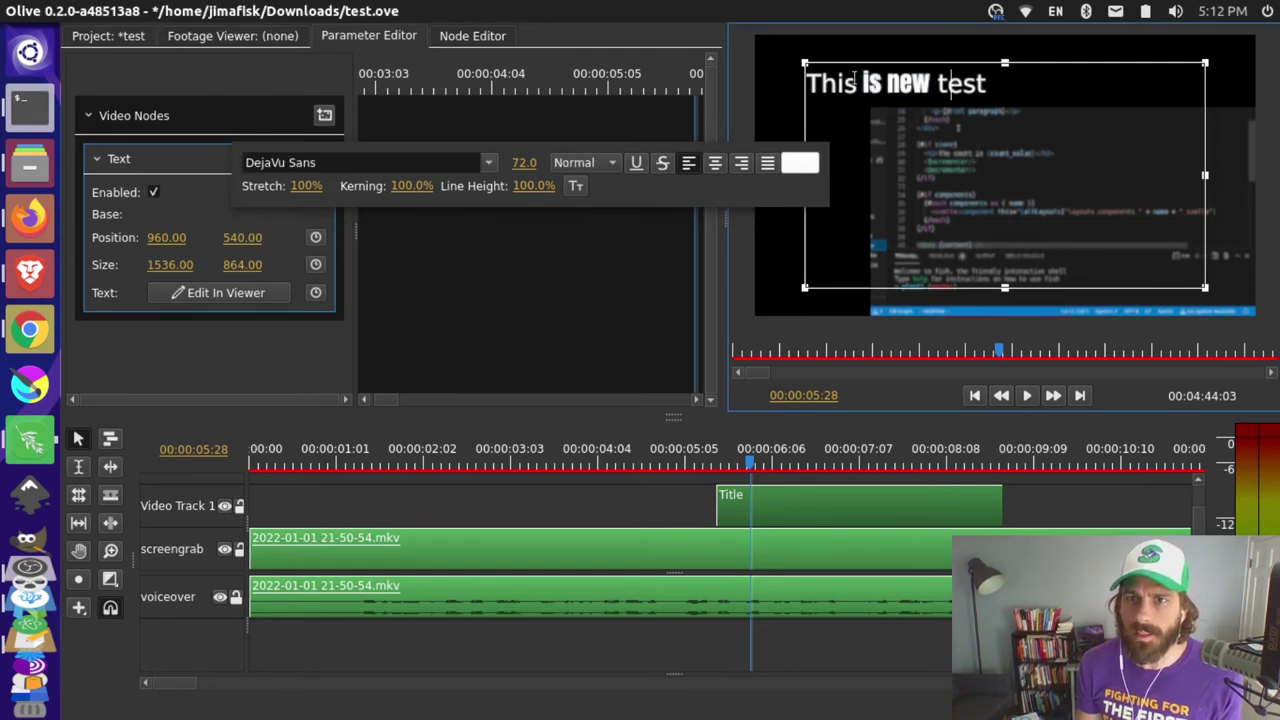
pyautogui.moveTo(865, 83); pyautogui.dragTo(921, 84)
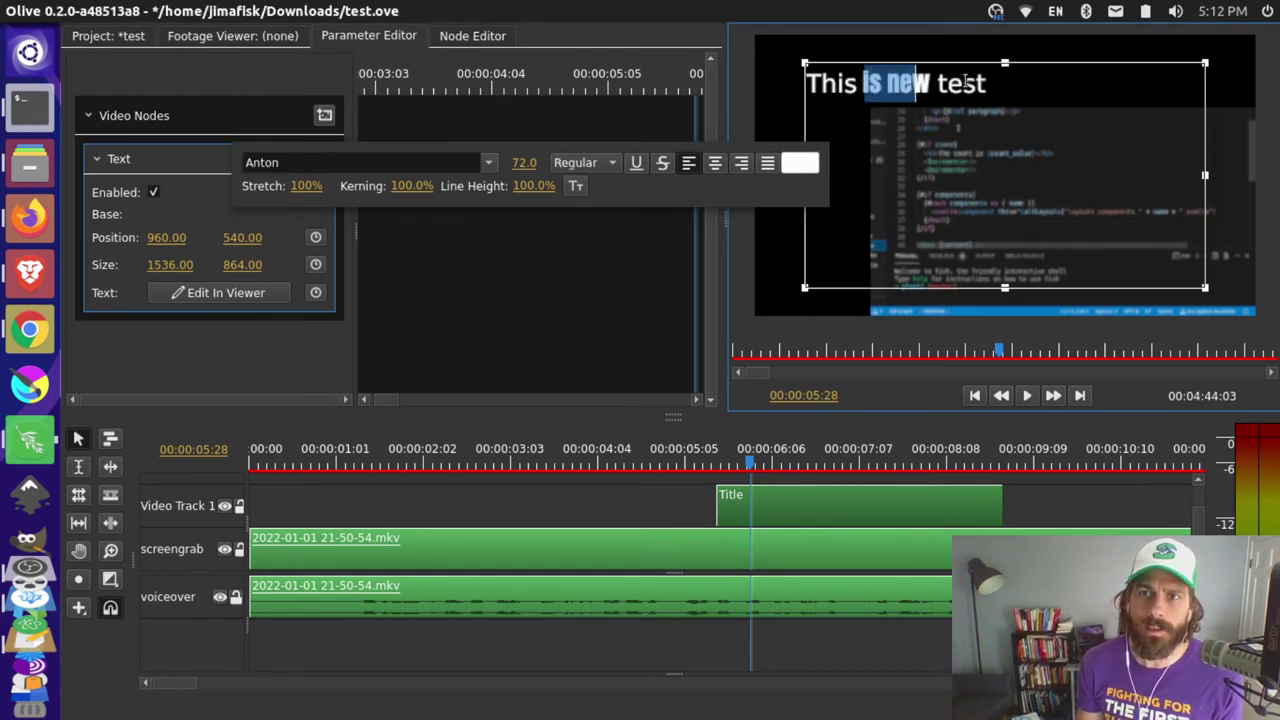
pyautogui.click(966, 85)
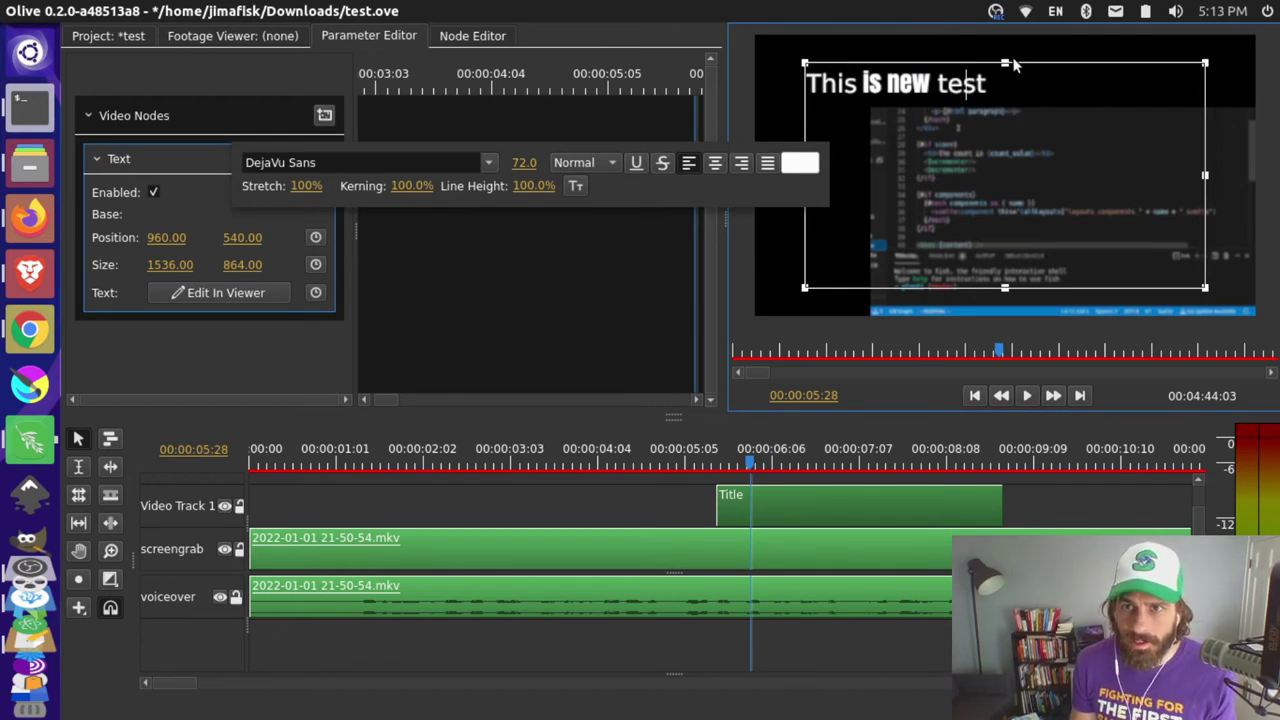
# Finish editing and shrink the title box to one line, 1536 × 166.
pyautogui.click(1003, 280)
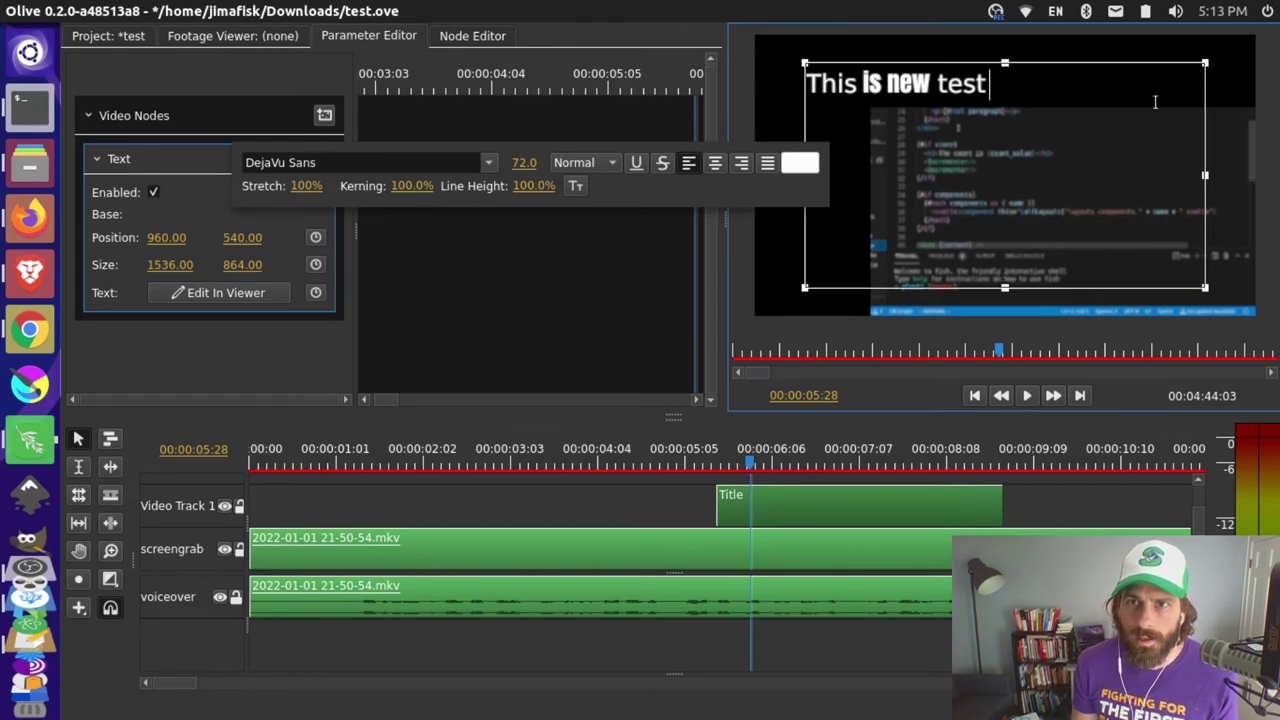
pyautogui.click(1112, 52)
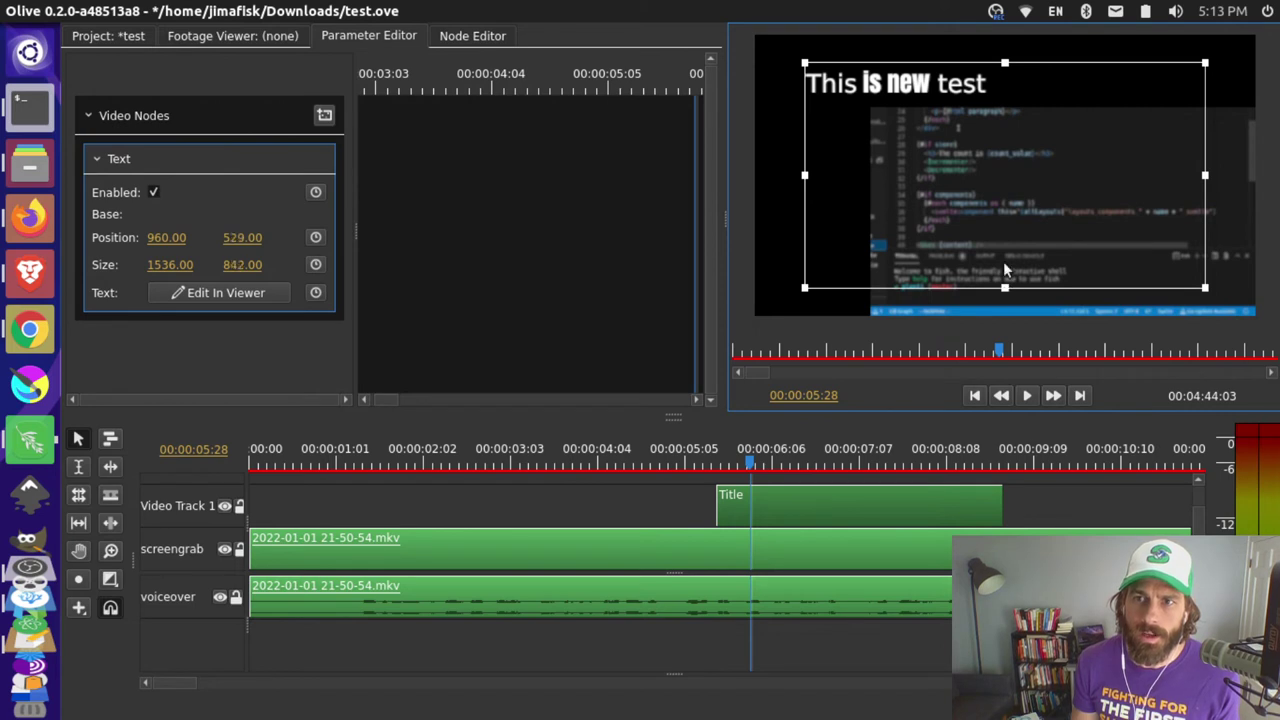
pyautogui.moveTo(1003, 283); pyautogui.dragTo(960, 178)
pyautogui.moveTo(1006, 238); pyautogui.dragTo(977, 194)
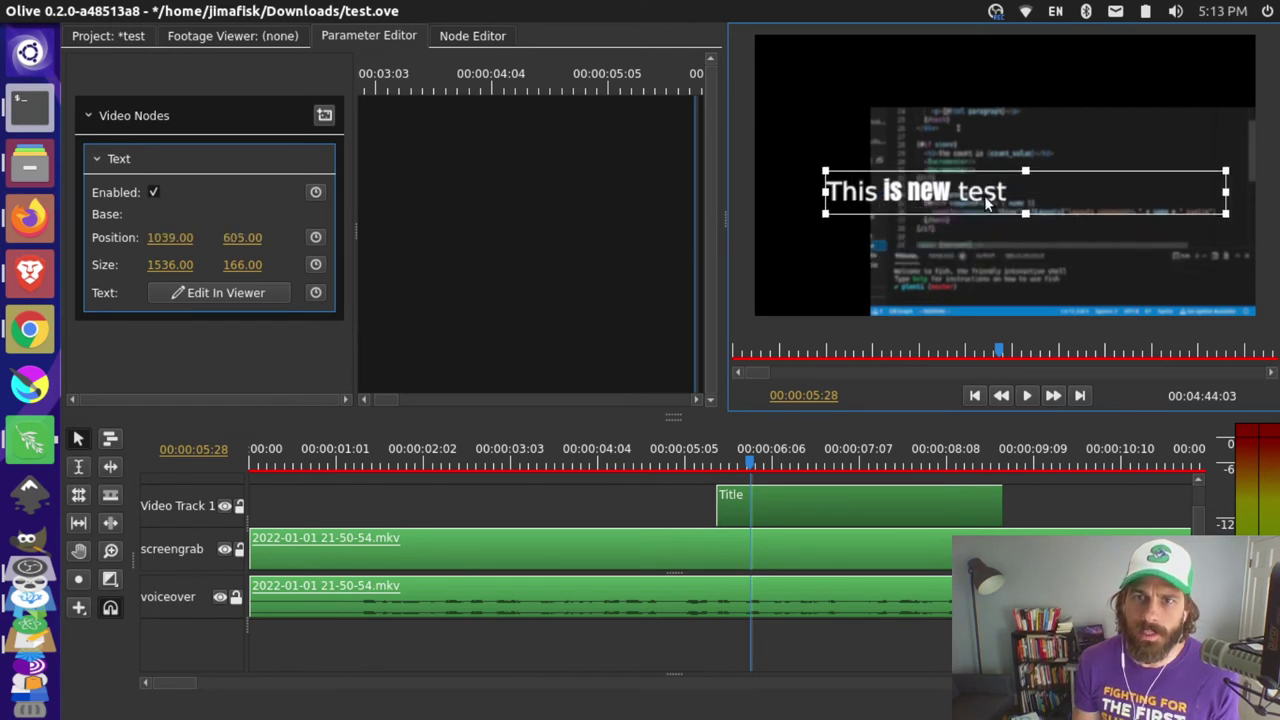
# Draw a red Solid clip on a new Video Track 2 and move the playhead to 00:00:07:02.
pyautogui.click(79, 607)
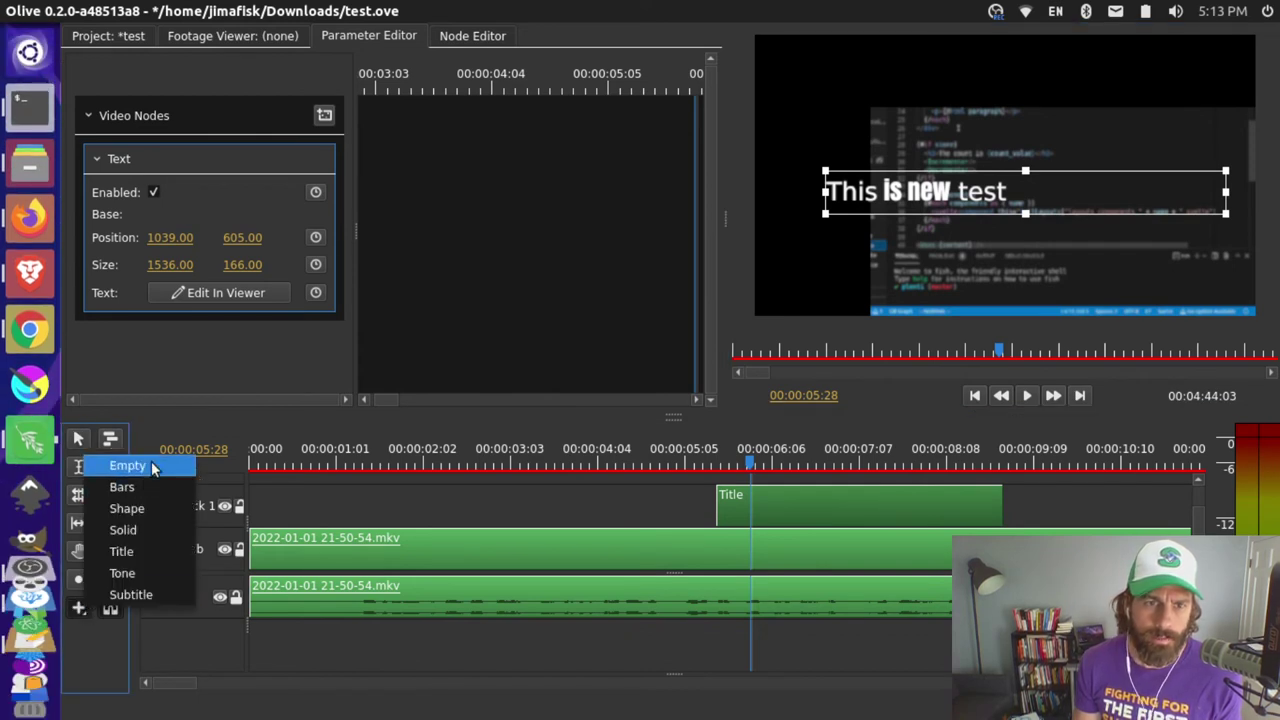
pyautogui.click(150, 530)
pyautogui.moveTo(797, 478); pyautogui.dragTo(906, 480)
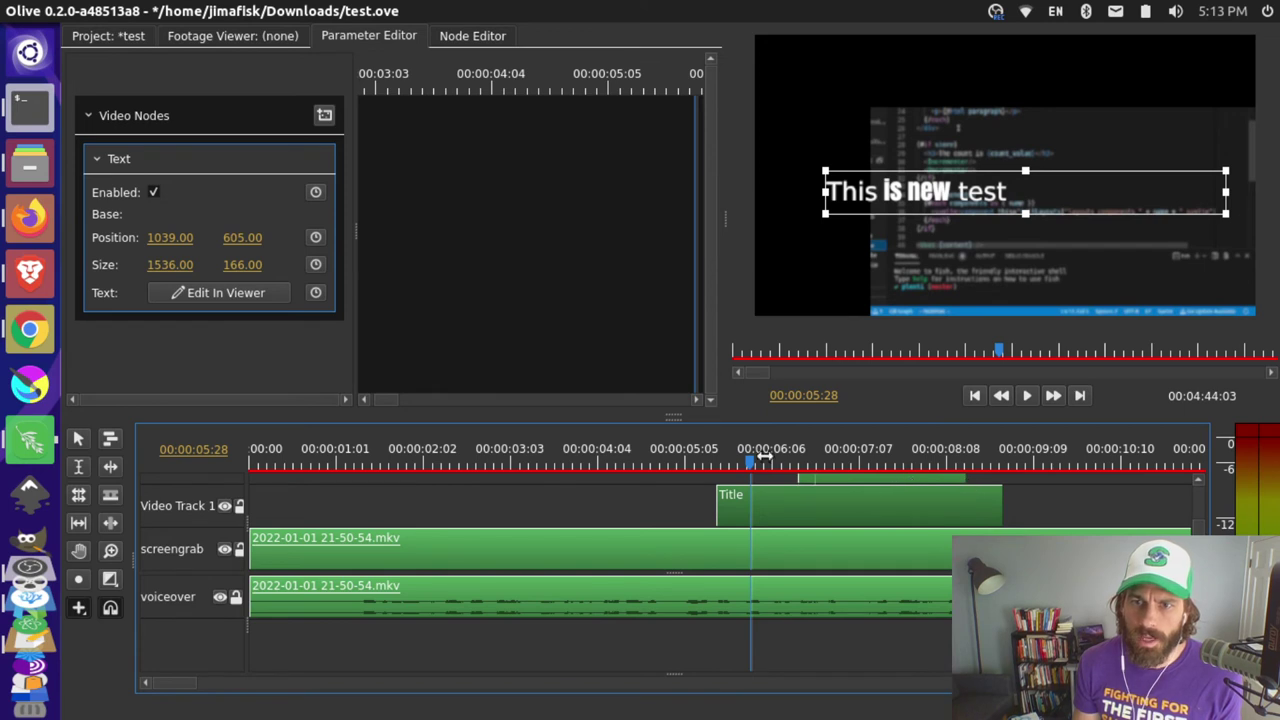
pyautogui.click(78, 438)
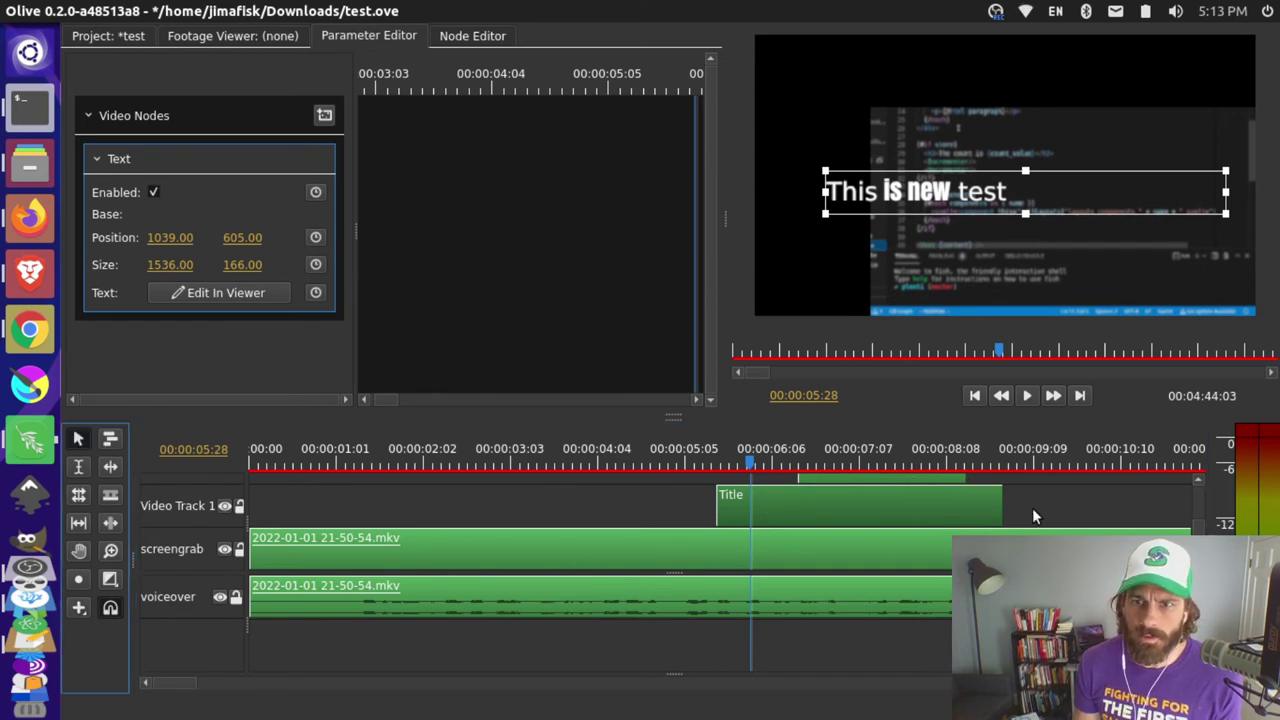
pyautogui.scroll(2, 1205, 512)
pyautogui.scroll(-1, 1205, 512)
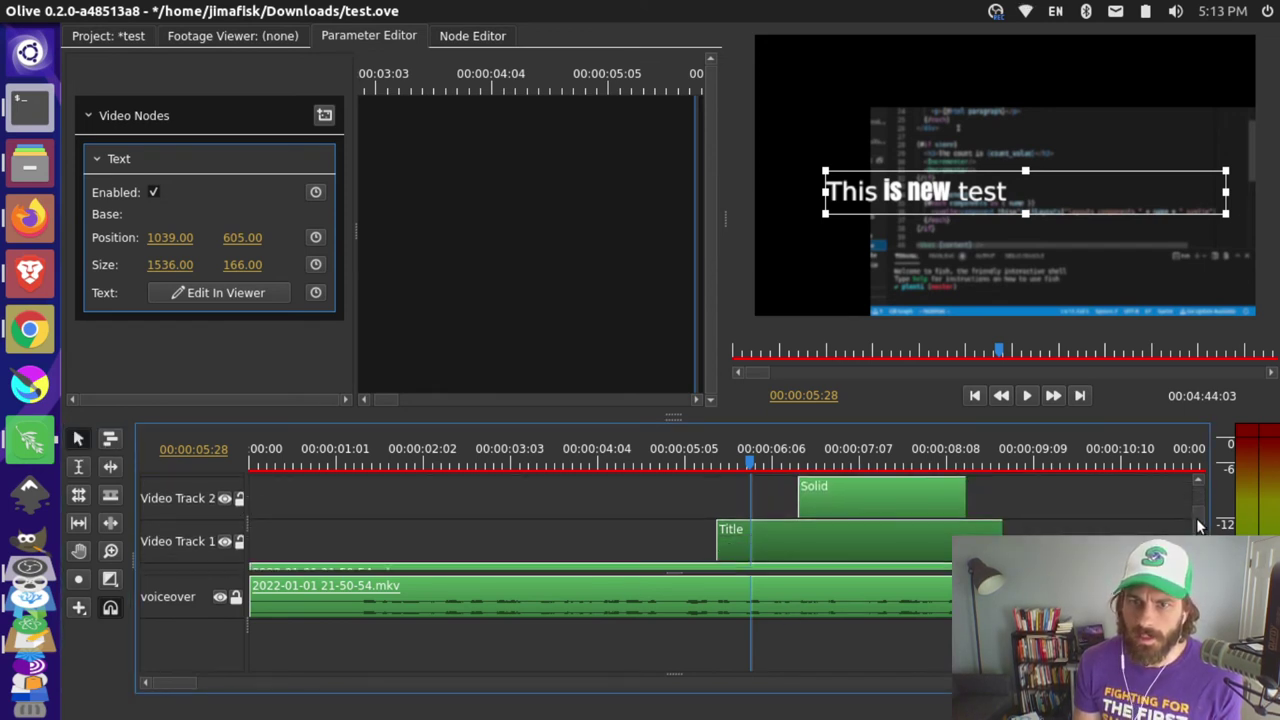
pyautogui.click(822, 502)
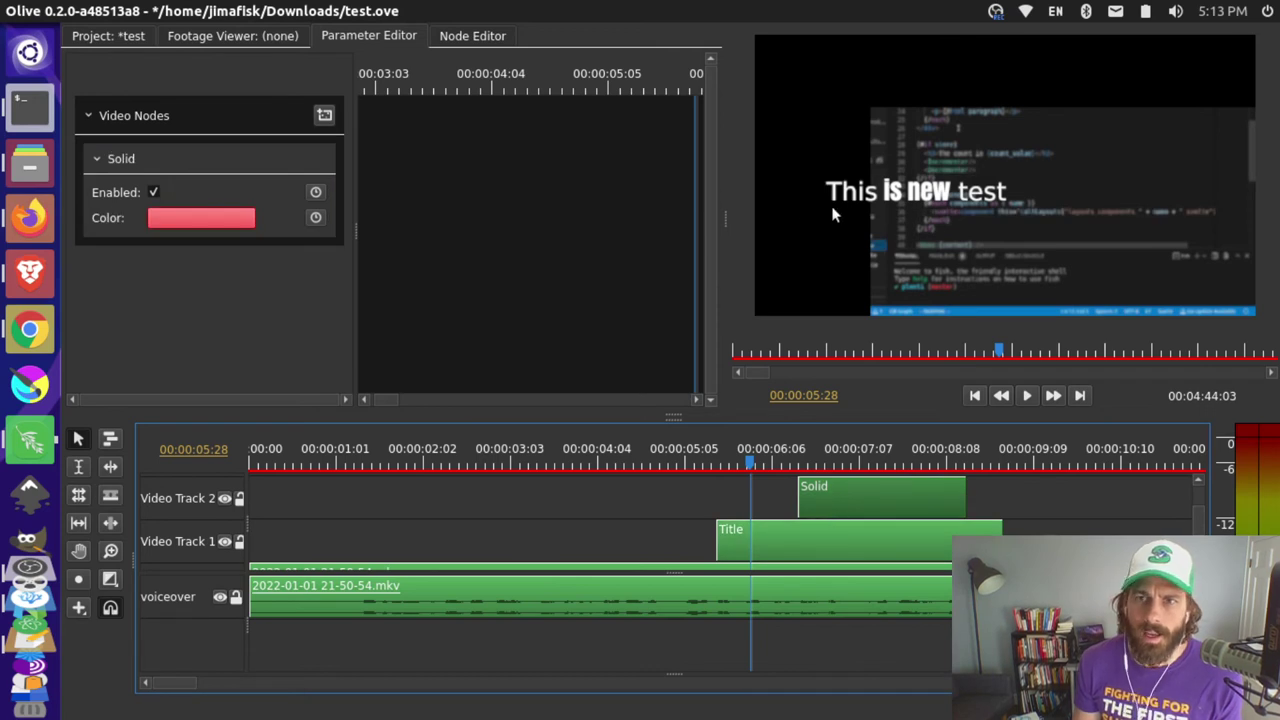
pyautogui.click(844, 458)
pyautogui.click(981, 165)
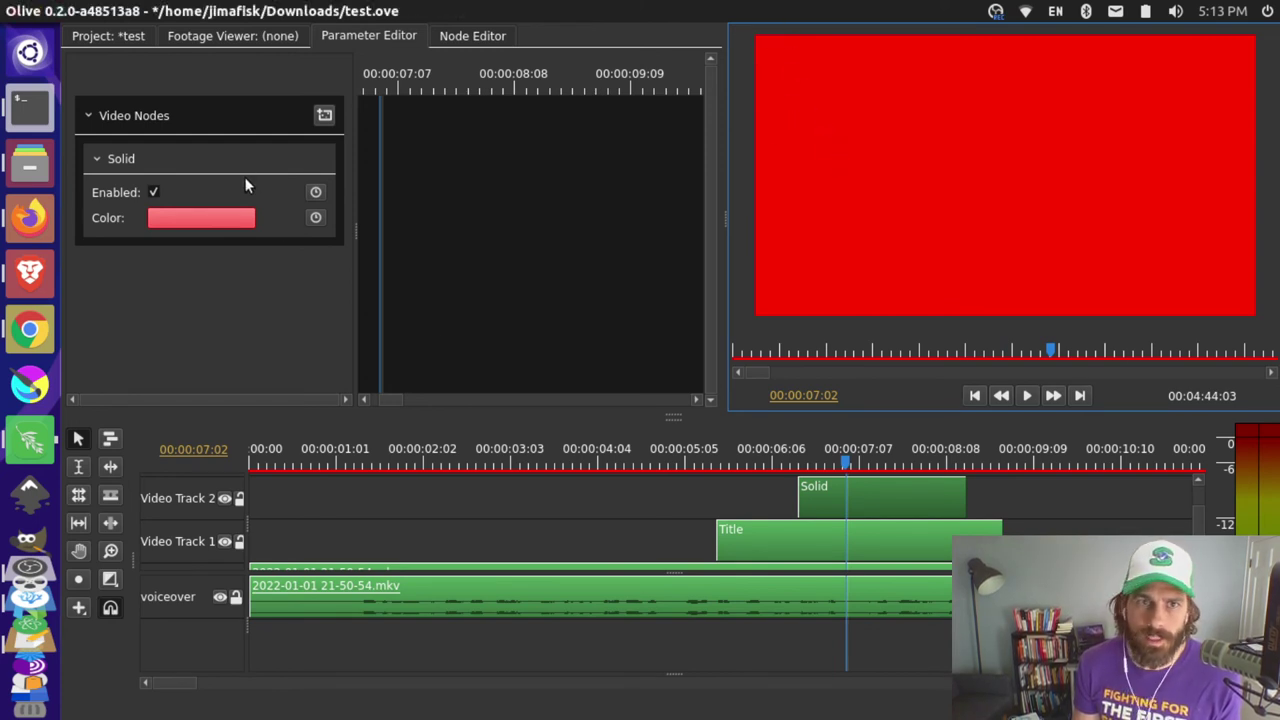
# Pick bright green on the Solid's colour wheel, confirm it, and reselect the Solid clip.
pyautogui.click(173, 216)
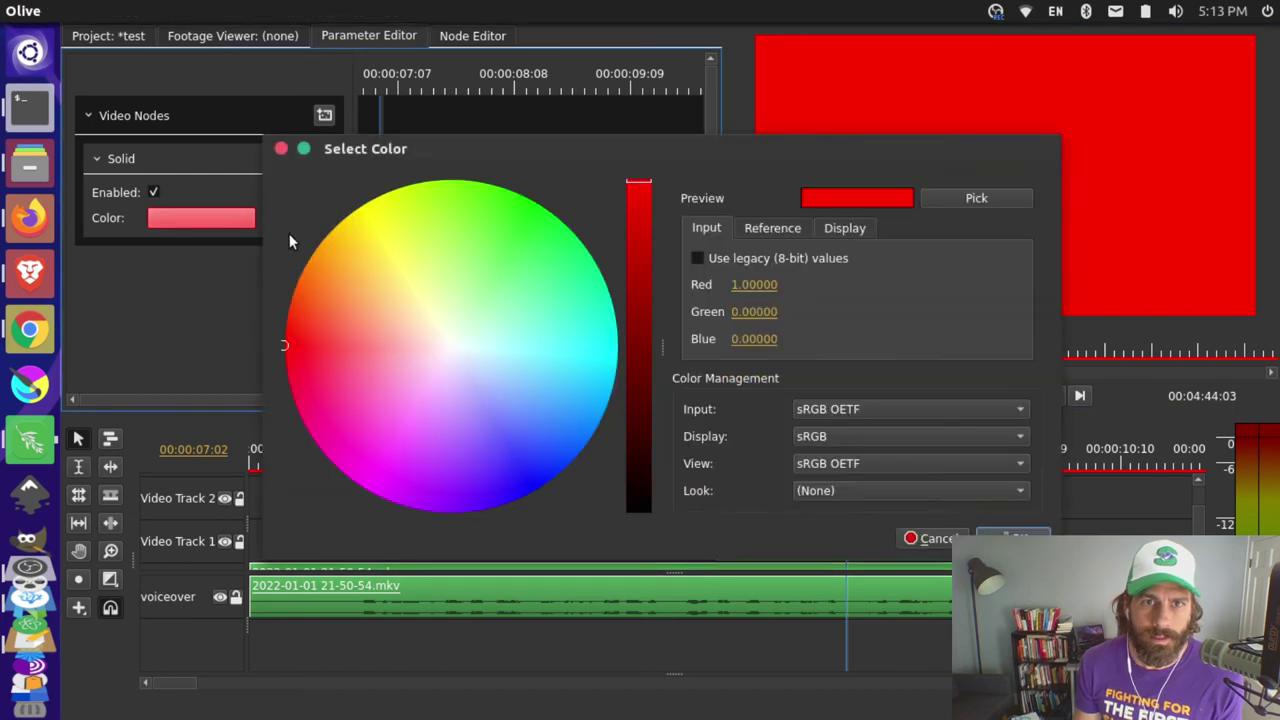
pyautogui.click(429, 277)
pyautogui.click(517, 200)
pyautogui.click(1013, 538)
pyautogui.rightClick(822, 505)
pyautogui.press('Escape')
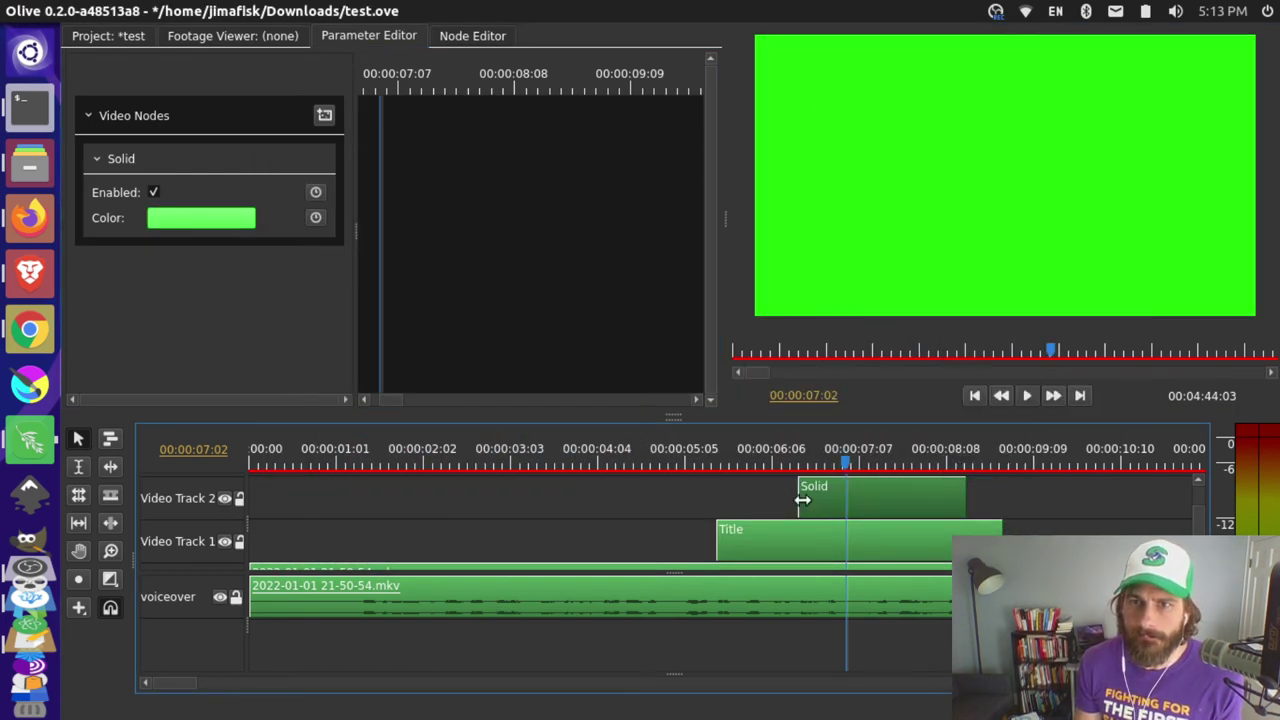
pyautogui.click(95, 157)
pyautogui.click(95, 157)
pyautogui.click(868, 152)
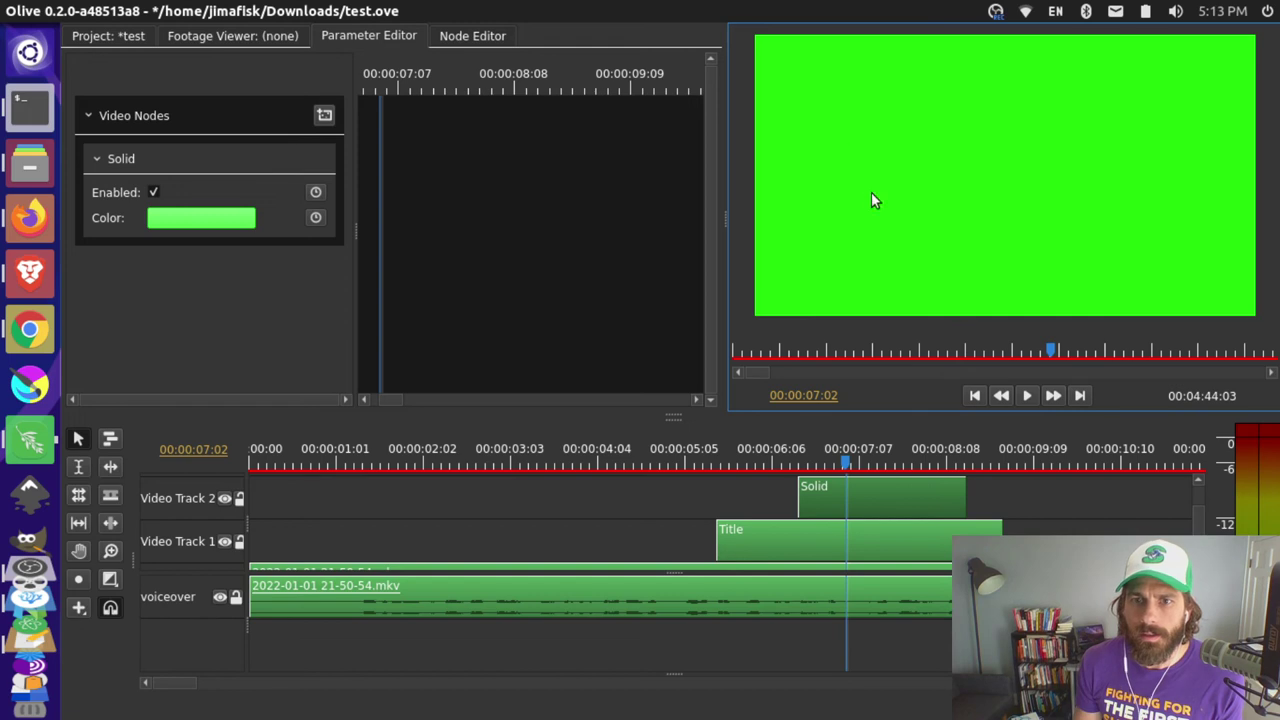
pyautogui.click(847, 505)
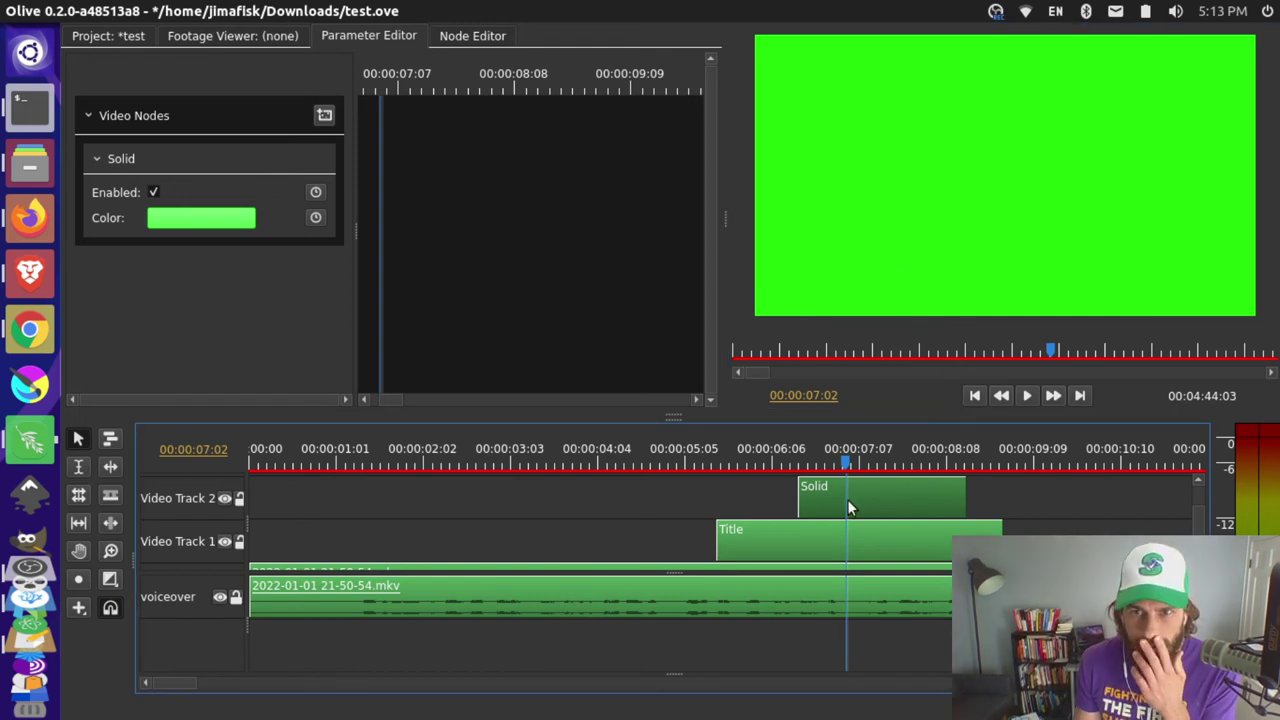
# Switch between the Solid clip's node graph and its parameters to inspect the Solid node.
pyautogui.rightClick(847, 505)
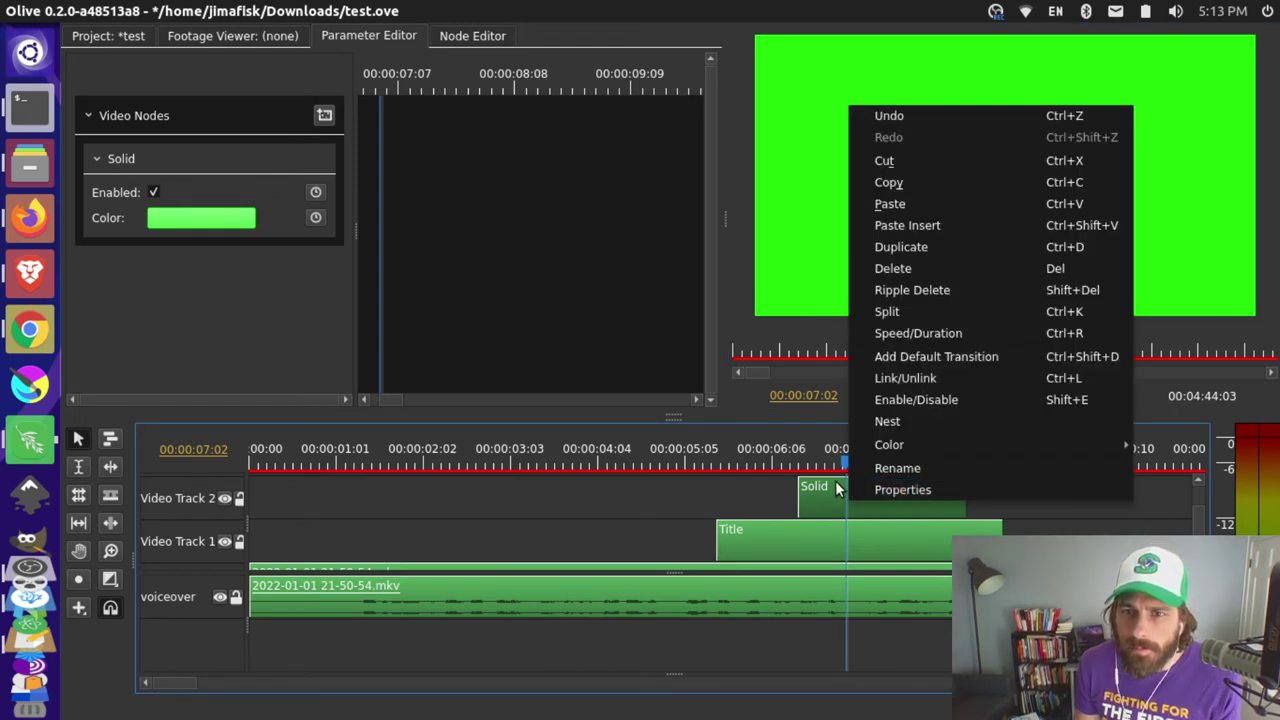
pyautogui.click(827, 491)
pyautogui.click(444, 36)
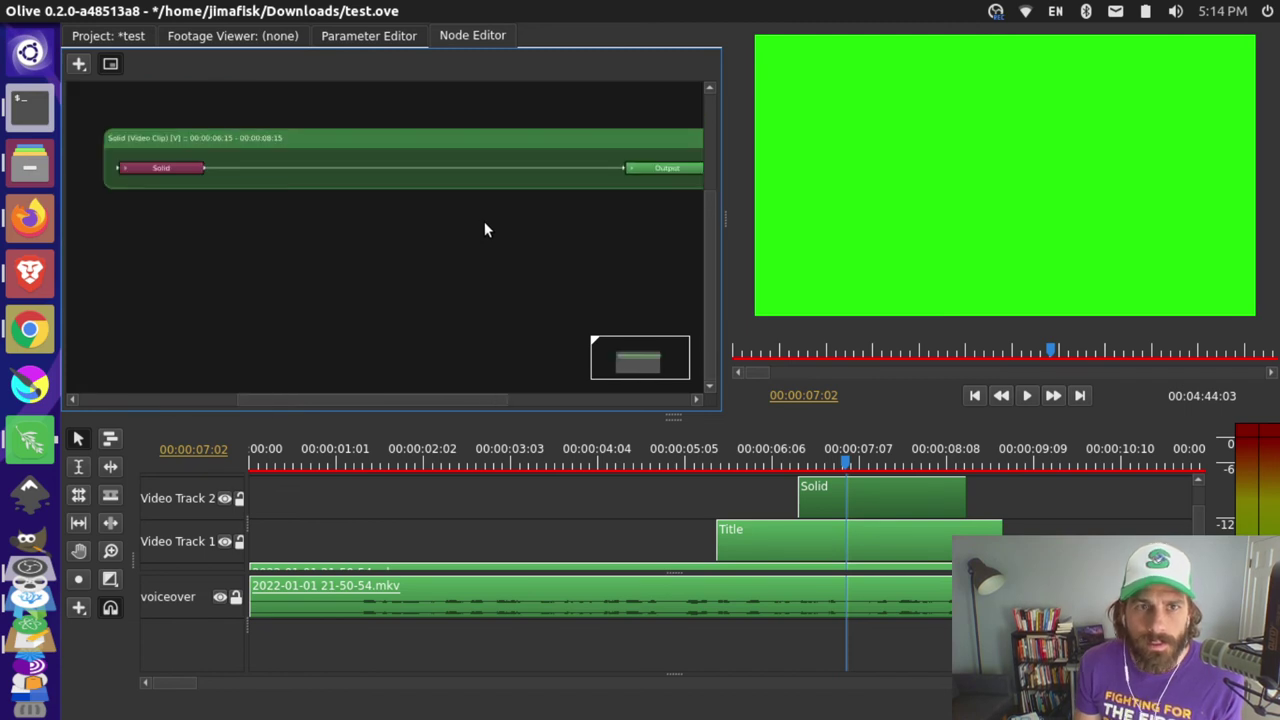
pyautogui.rightClick(355, 163)
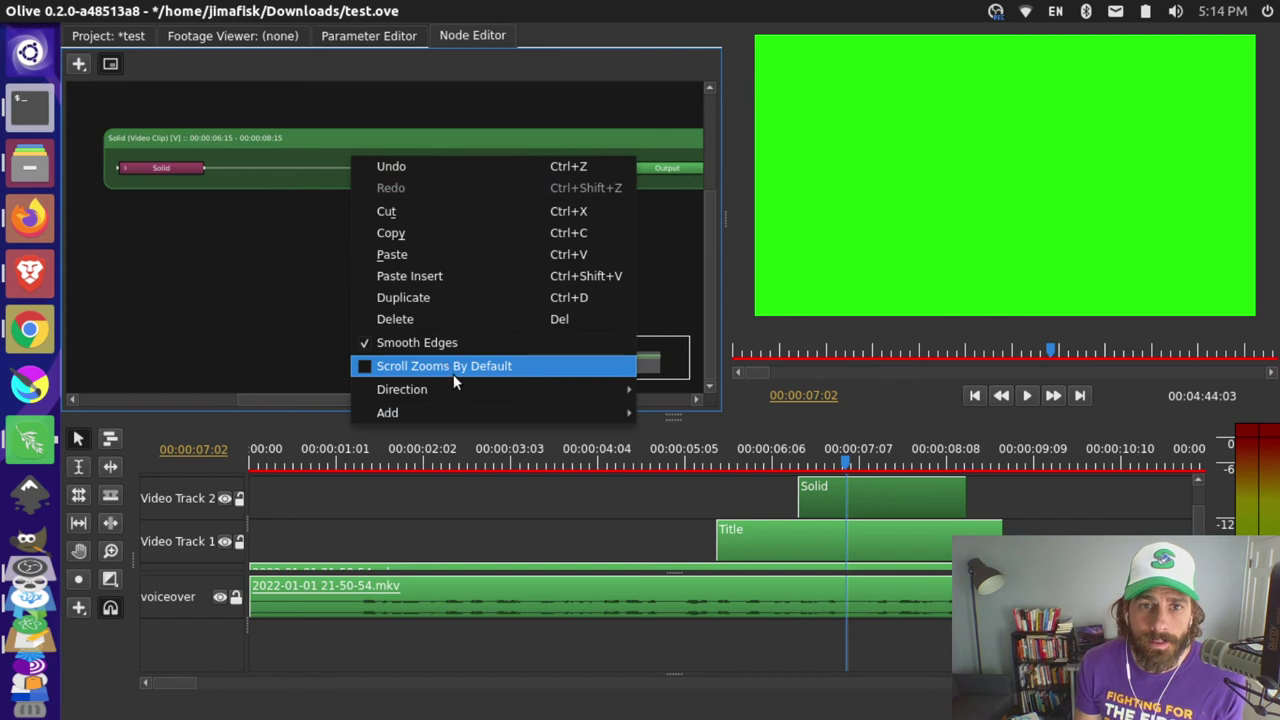
pyautogui.click(271, 274)
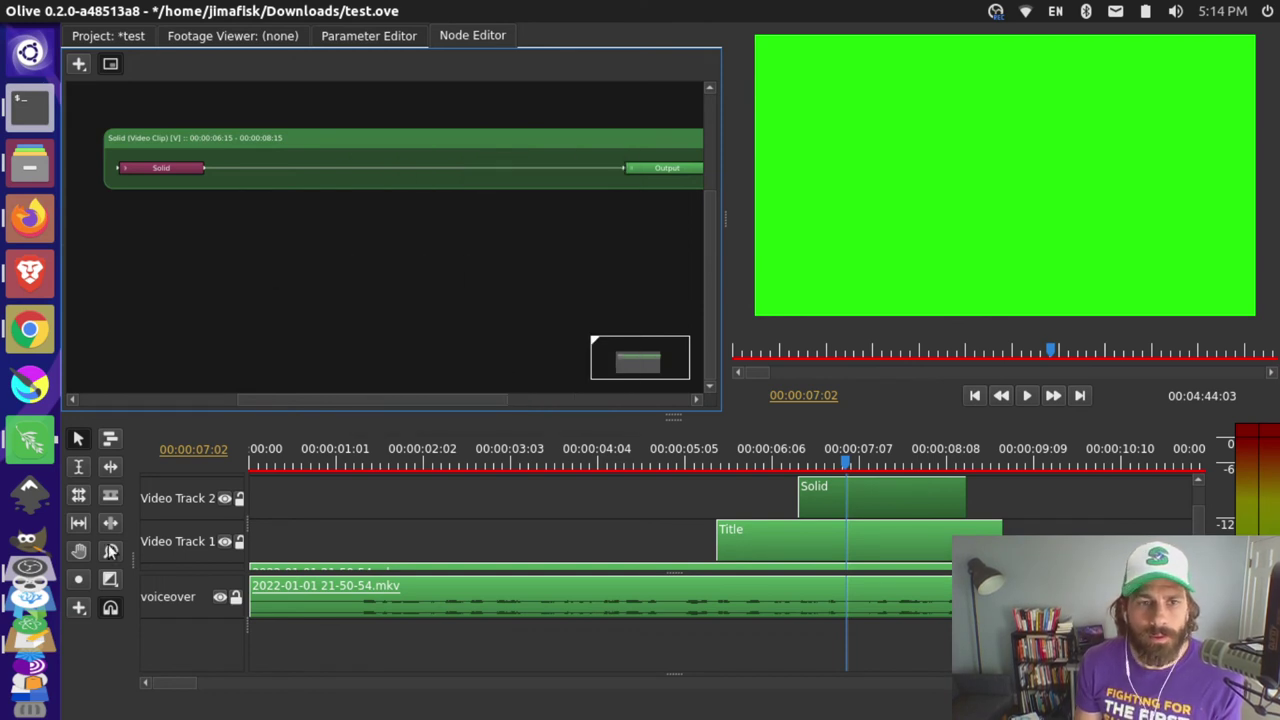
pyautogui.click(76, 609)
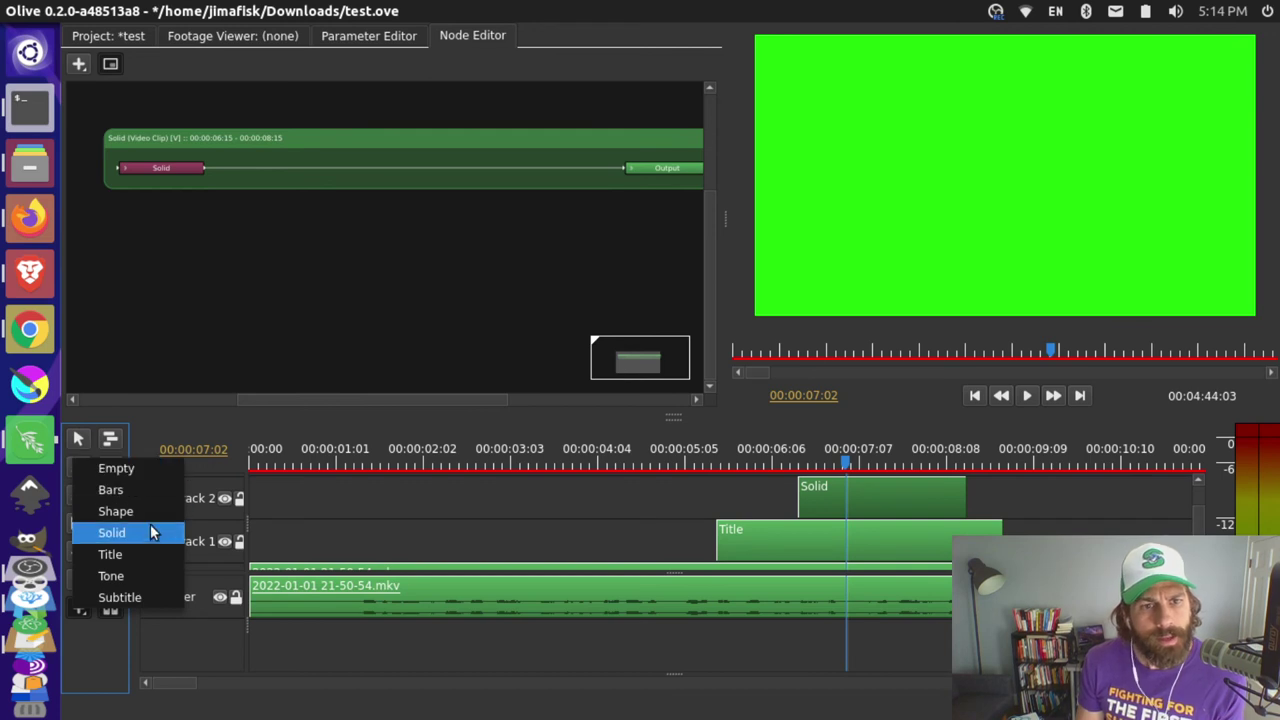
pyautogui.click(151, 171)
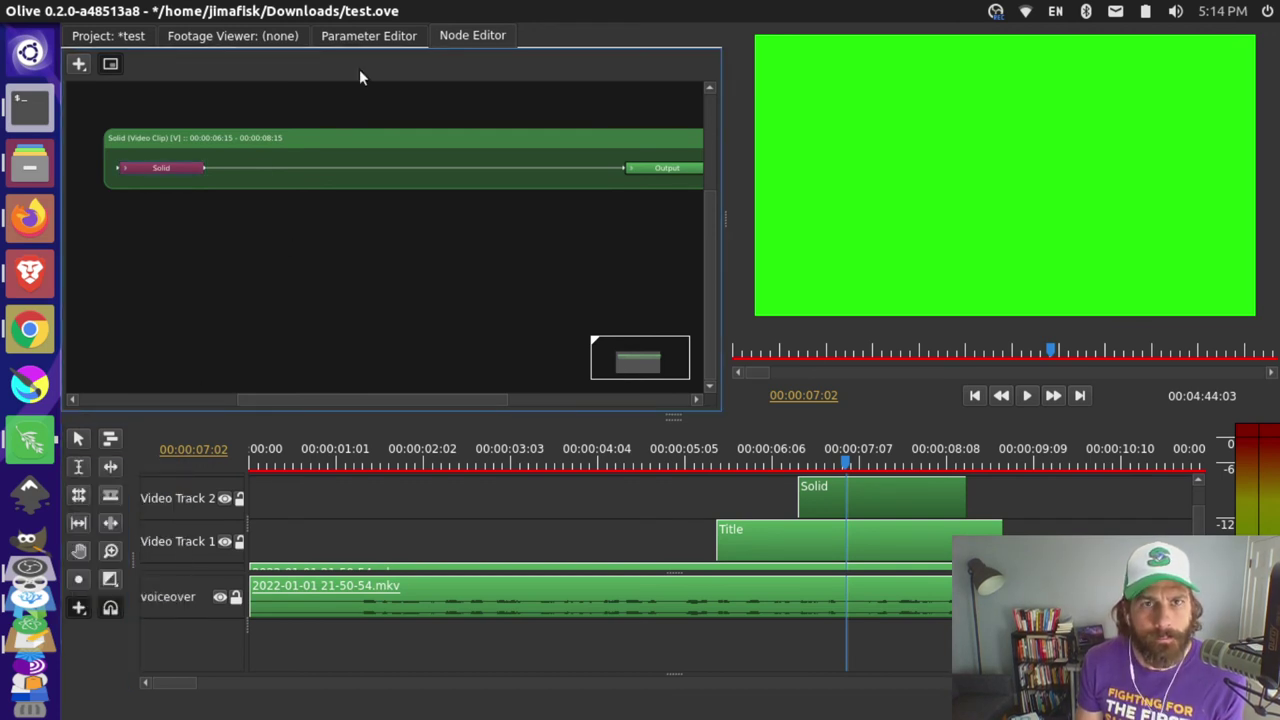
pyautogui.click(360, 38)
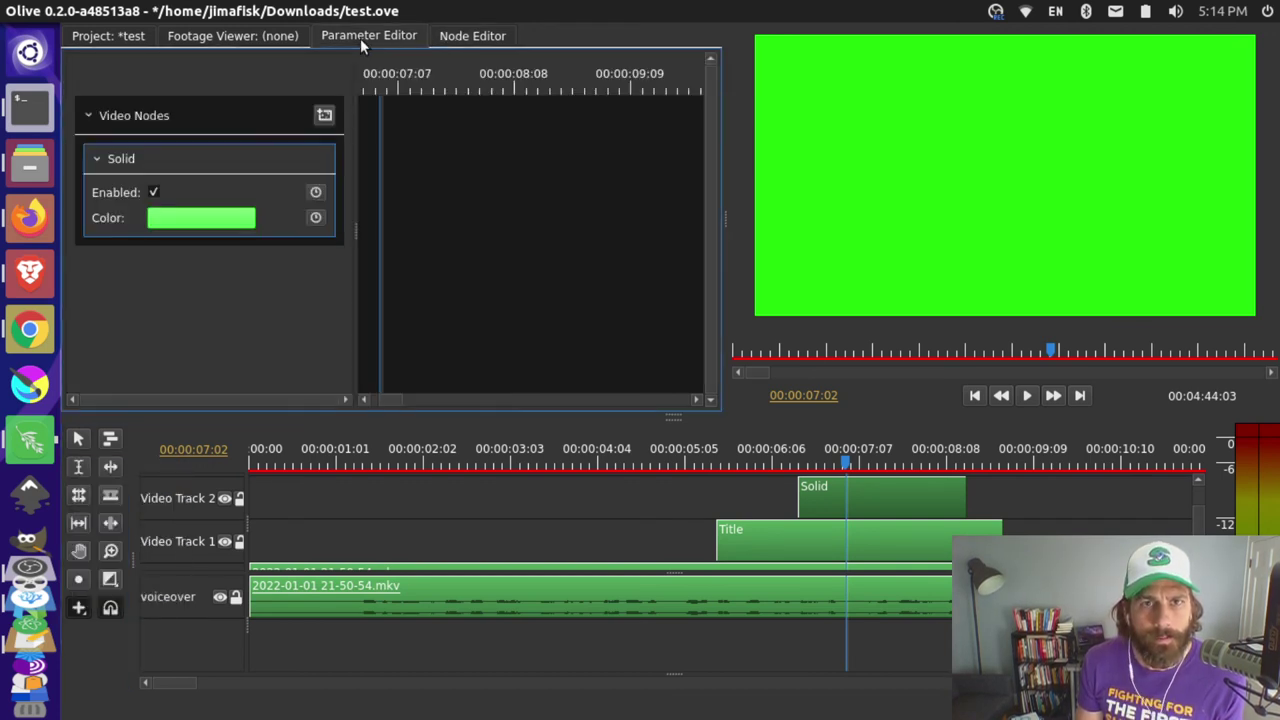
pyautogui.click(94, 157)
pyautogui.click(94, 156)
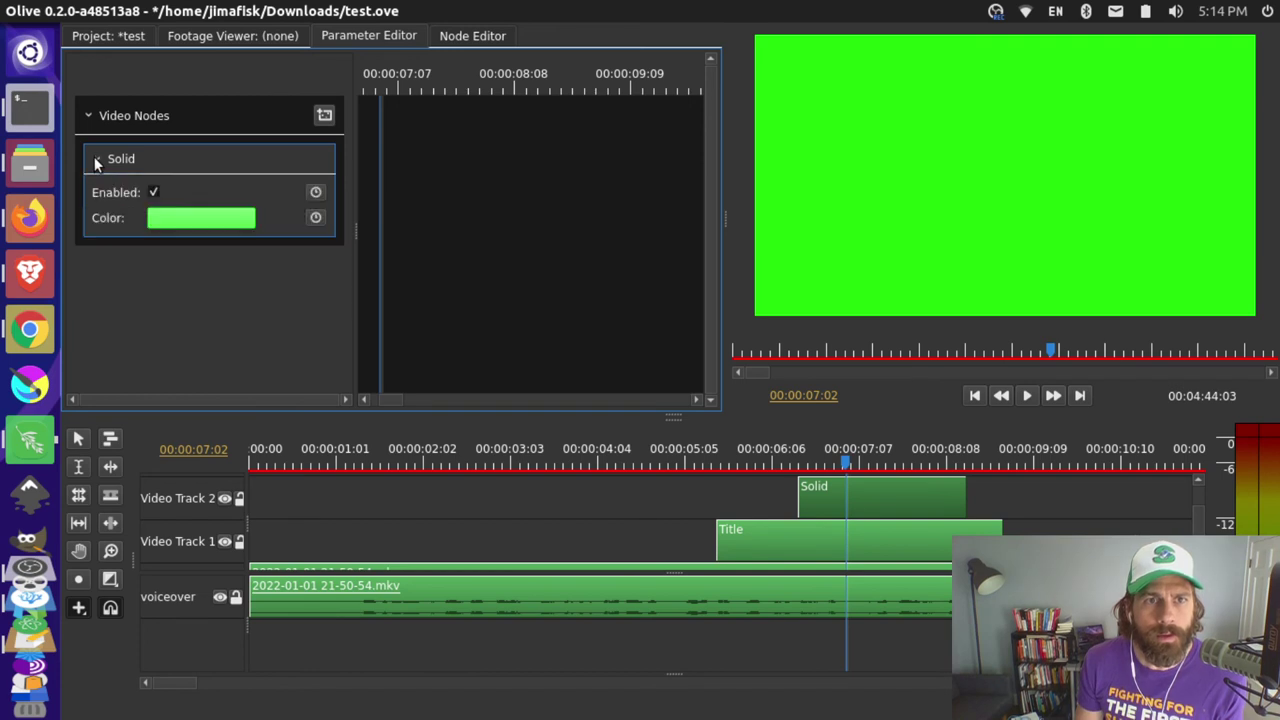
pyautogui.click(468, 36)
# Add a Distort > Crop node and drop it onto the Solid→Output connection.
pyautogui.rightClick(289, 253)
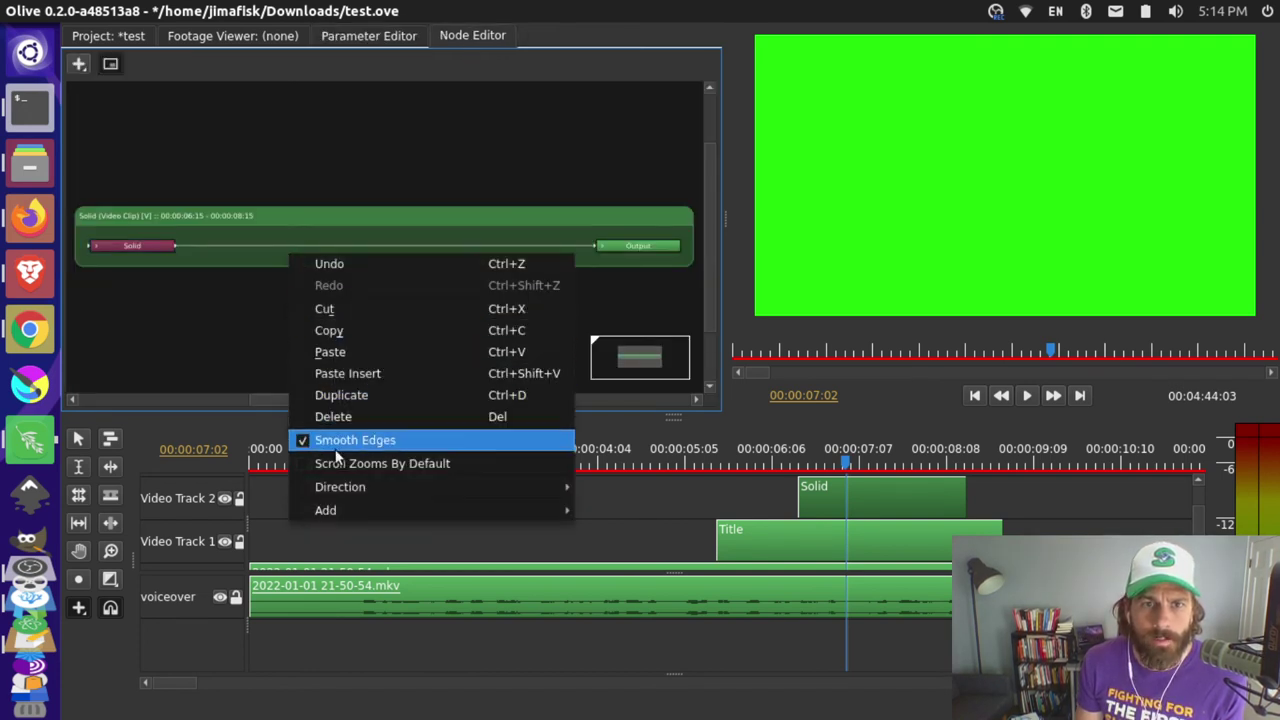
pyautogui.moveTo(414, 512)
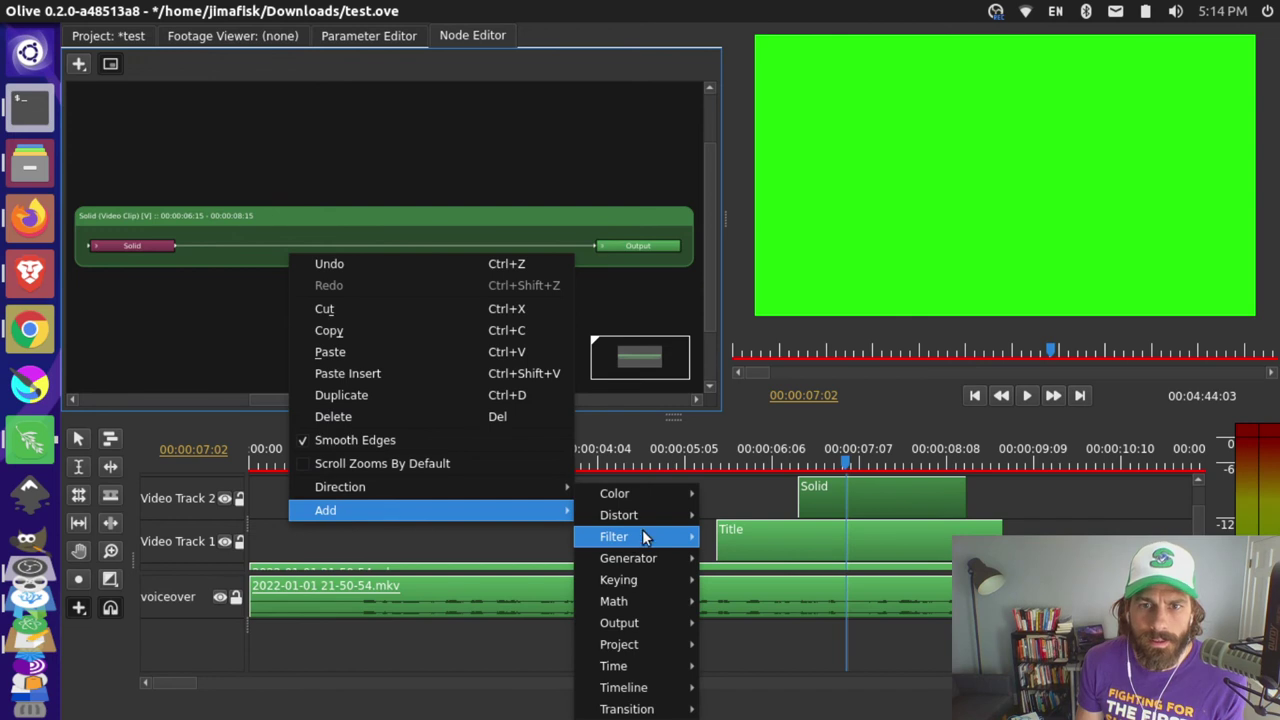
pyautogui.moveTo(661, 521)
pyautogui.click(737, 536)
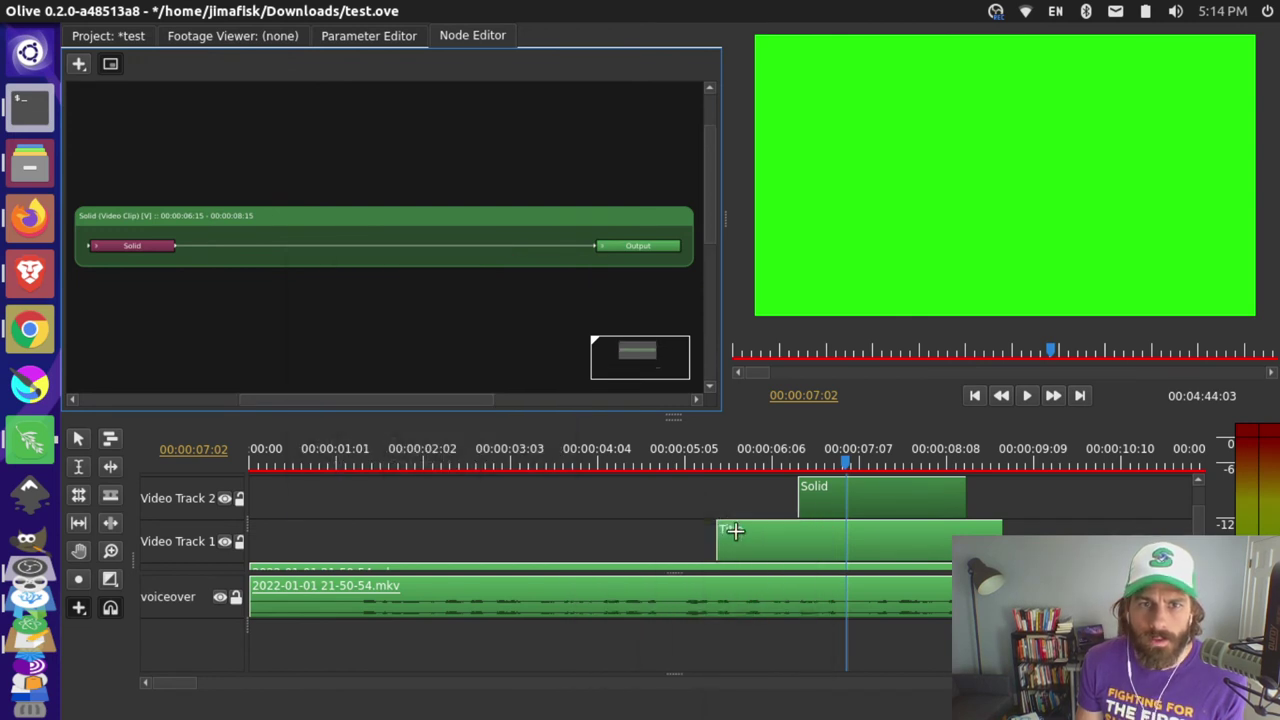
pyautogui.click(345, 250)
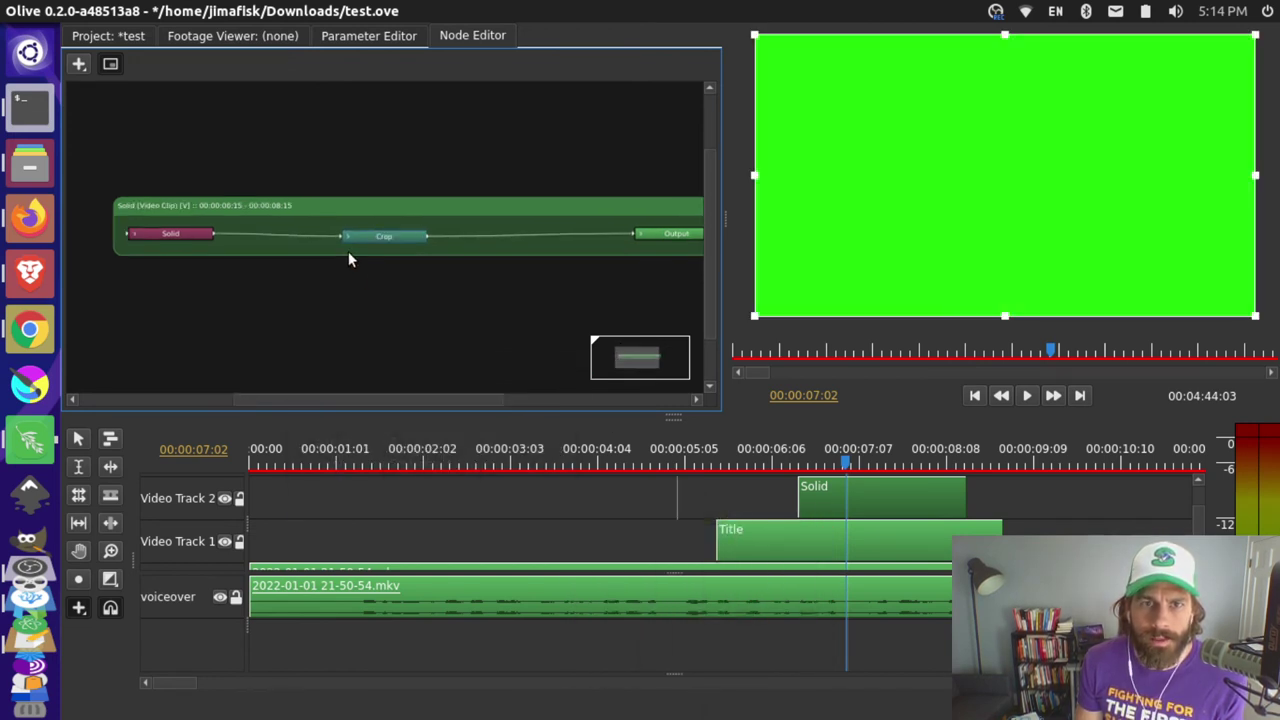
# Crop the green solid to Left 25.26%, Top 52.96%, Right 60.78%, Bottom 40.56% over the middle words.
pyautogui.click(381, 35)
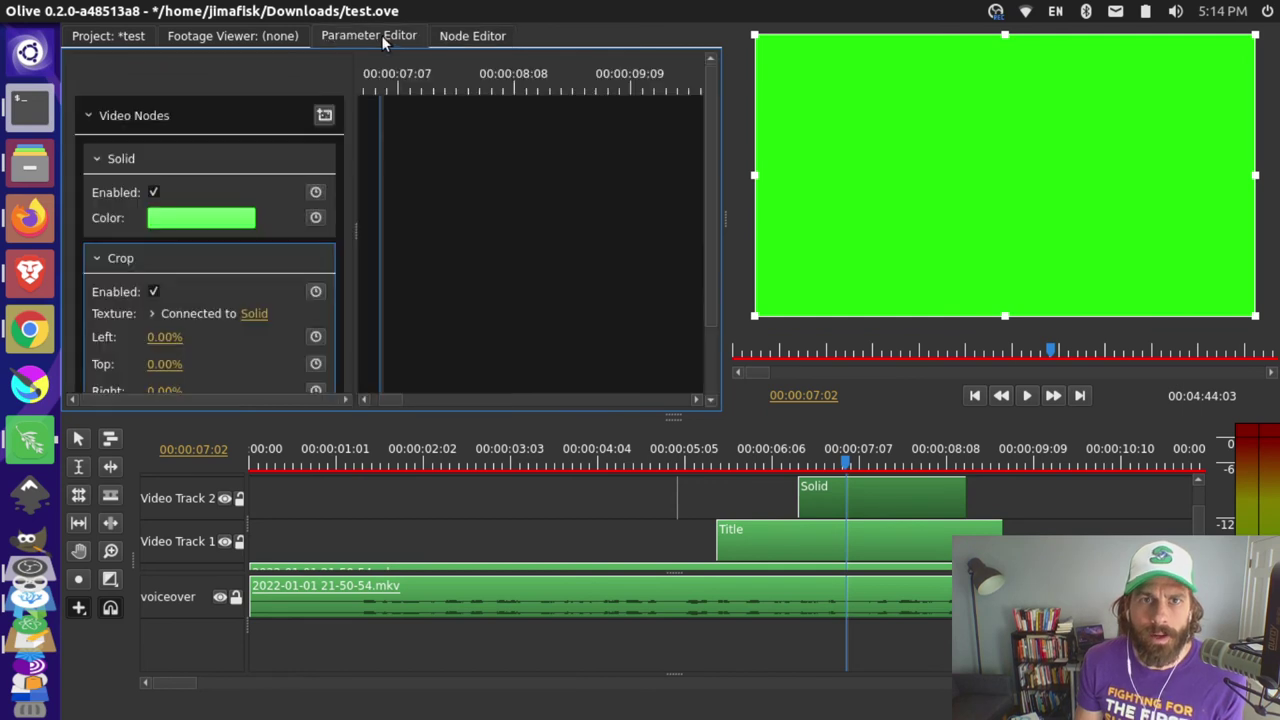
pyautogui.scroll(-2, 228, 248)
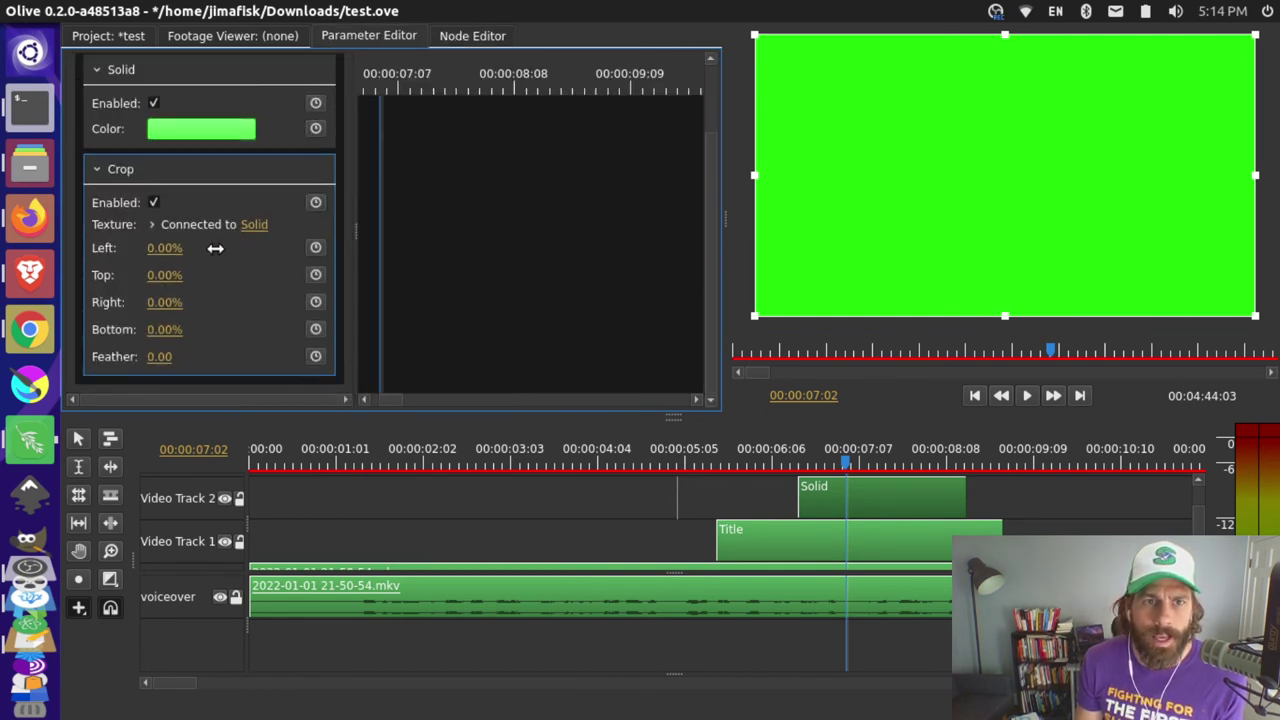
pyautogui.moveTo(754, 33); pyautogui.dragTo(956, 230)
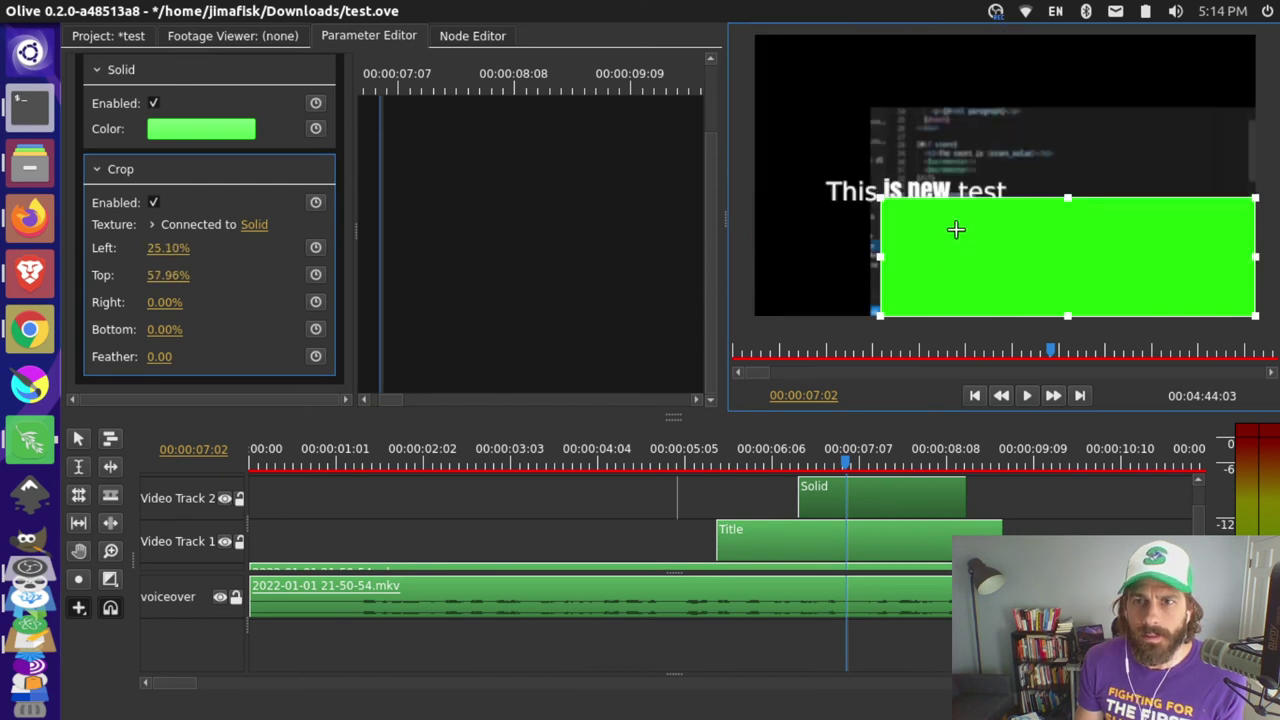
pyautogui.moveTo(1068, 316); pyautogui.dragTo(1054, 233)
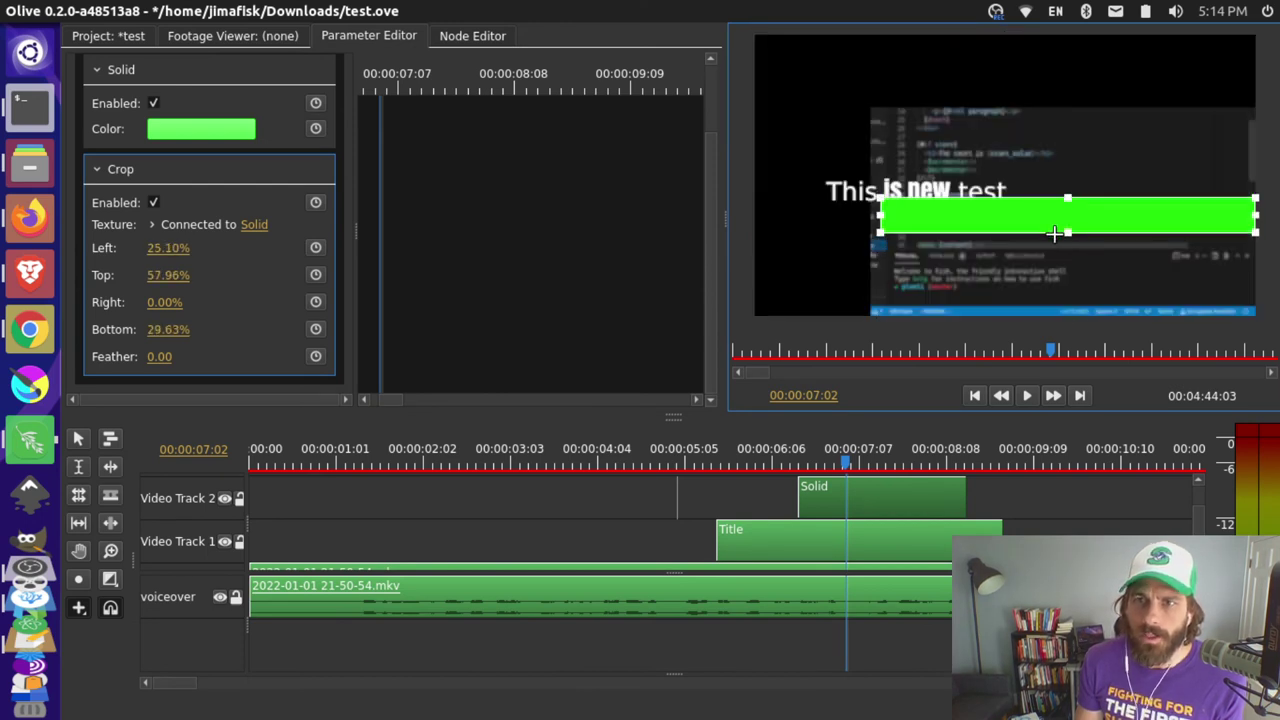
pyautogui.moveTo(1256, 215); pyautogui.dragTo(1155, 215)
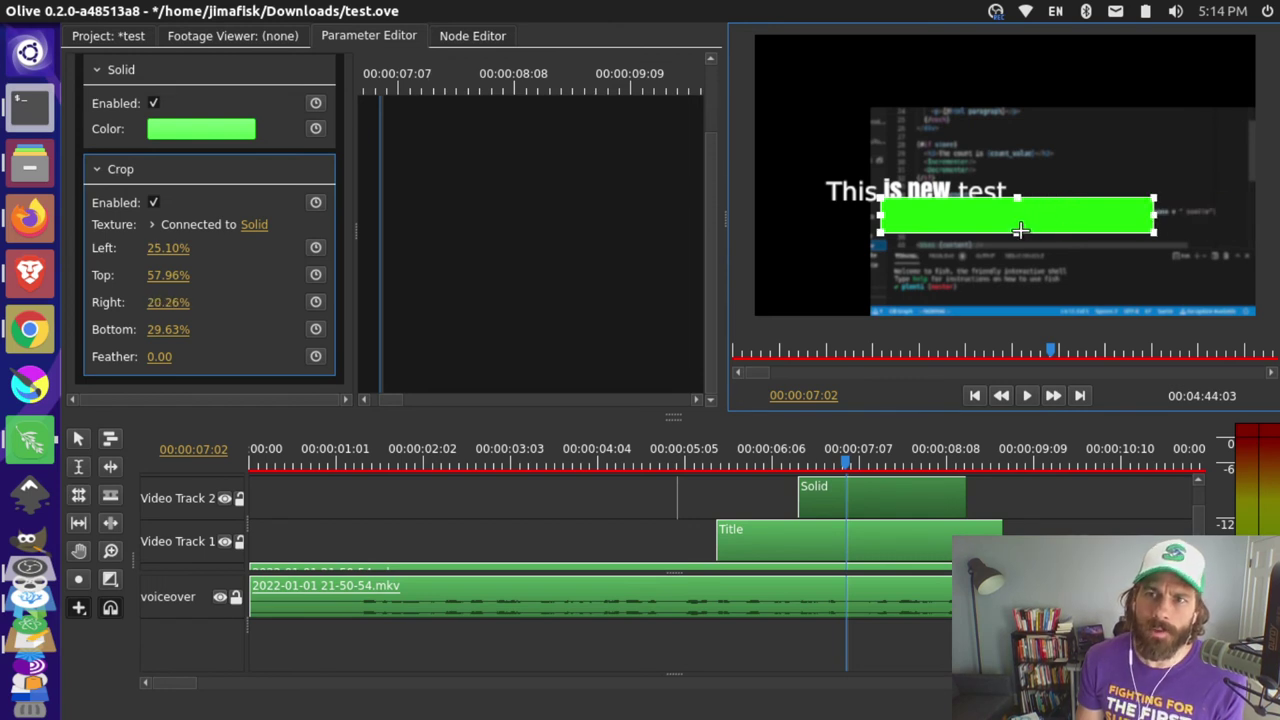
pyautogui.moveTo(1018, 232); pyautogui.dragTo(953, 193)
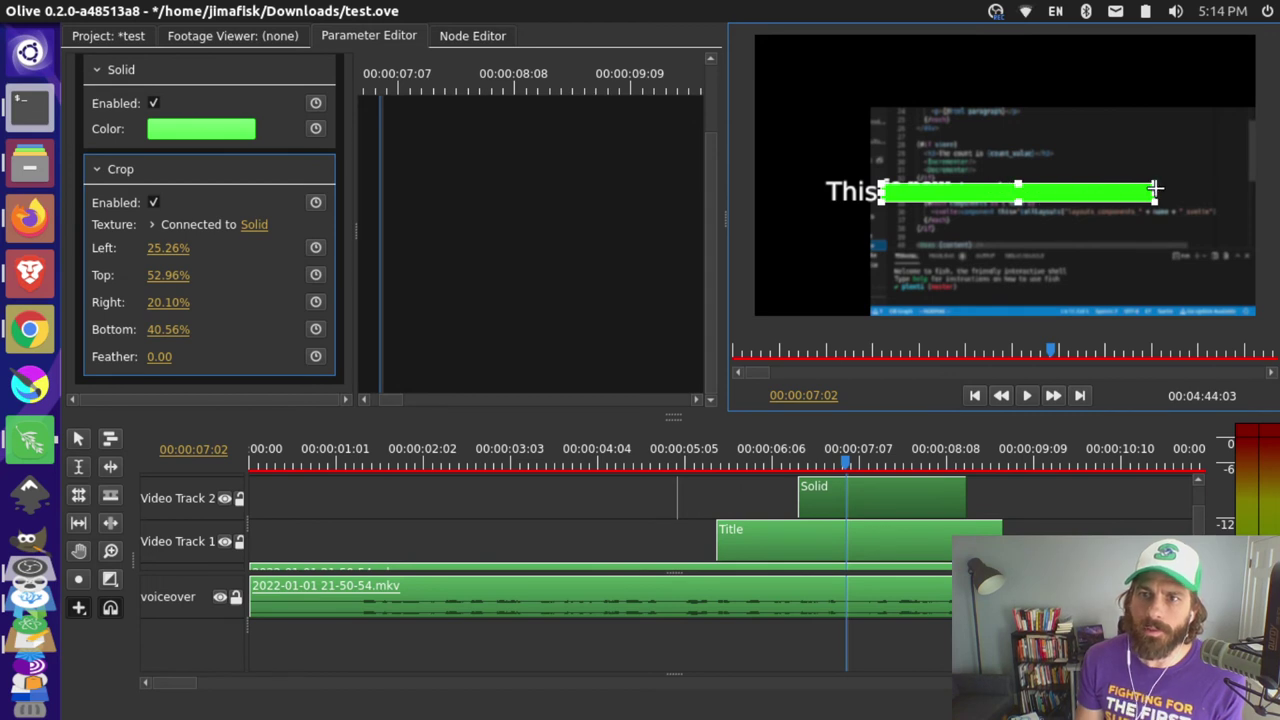
pyautogui.moveTo(1155, 192); pyautogui.dragTo(951, 193)
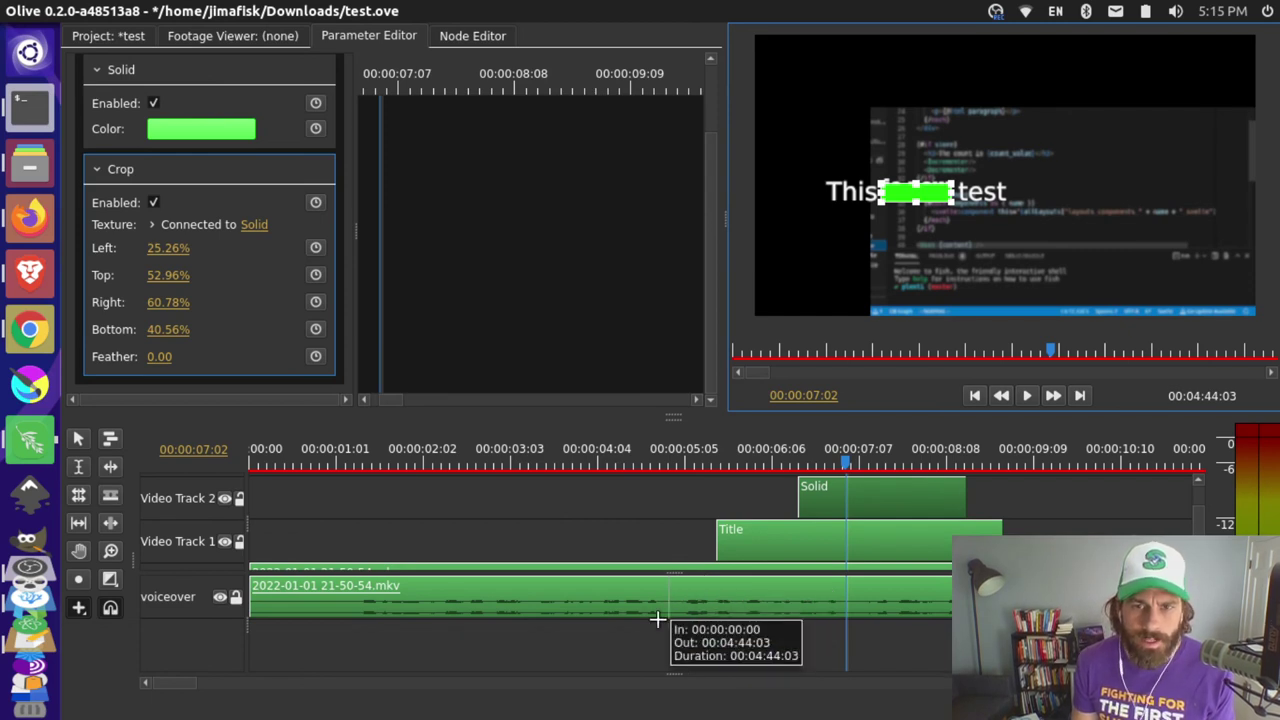
# Set the media export's output file to new_exp.mp4 in Downloads.
pyautogui.click(91, 11)
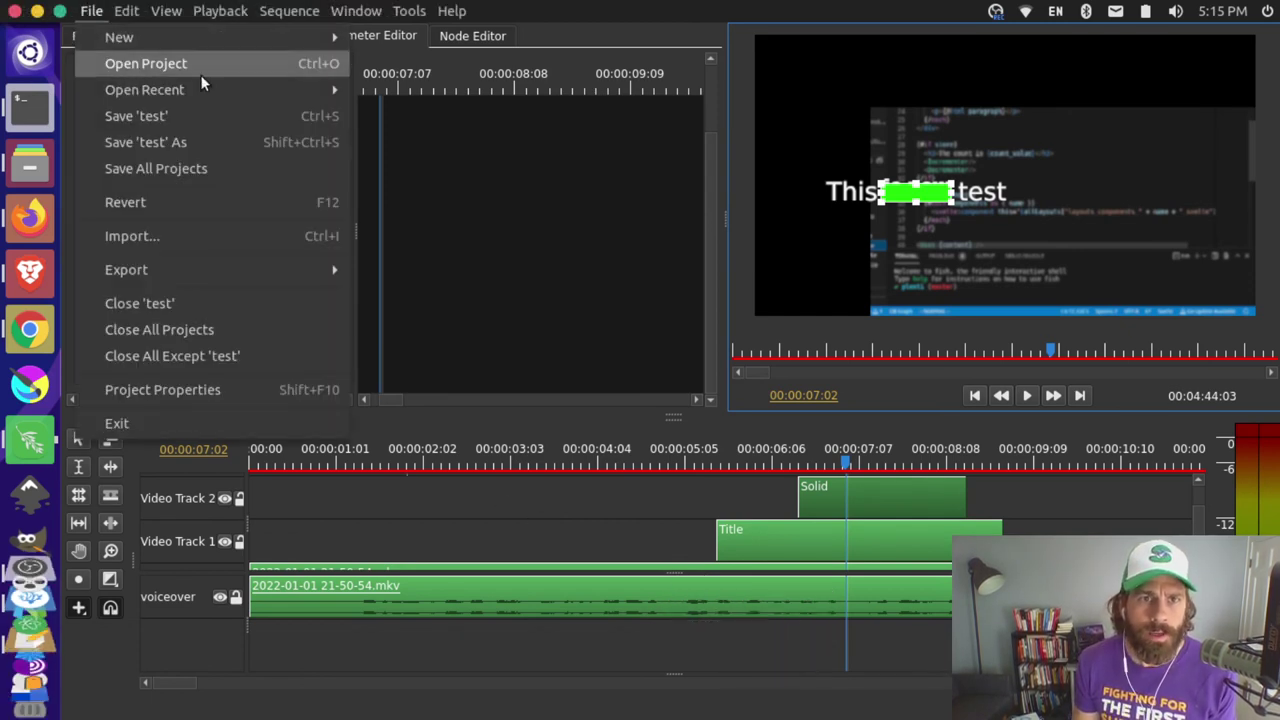
pyautogui.moveTo(201, 268)
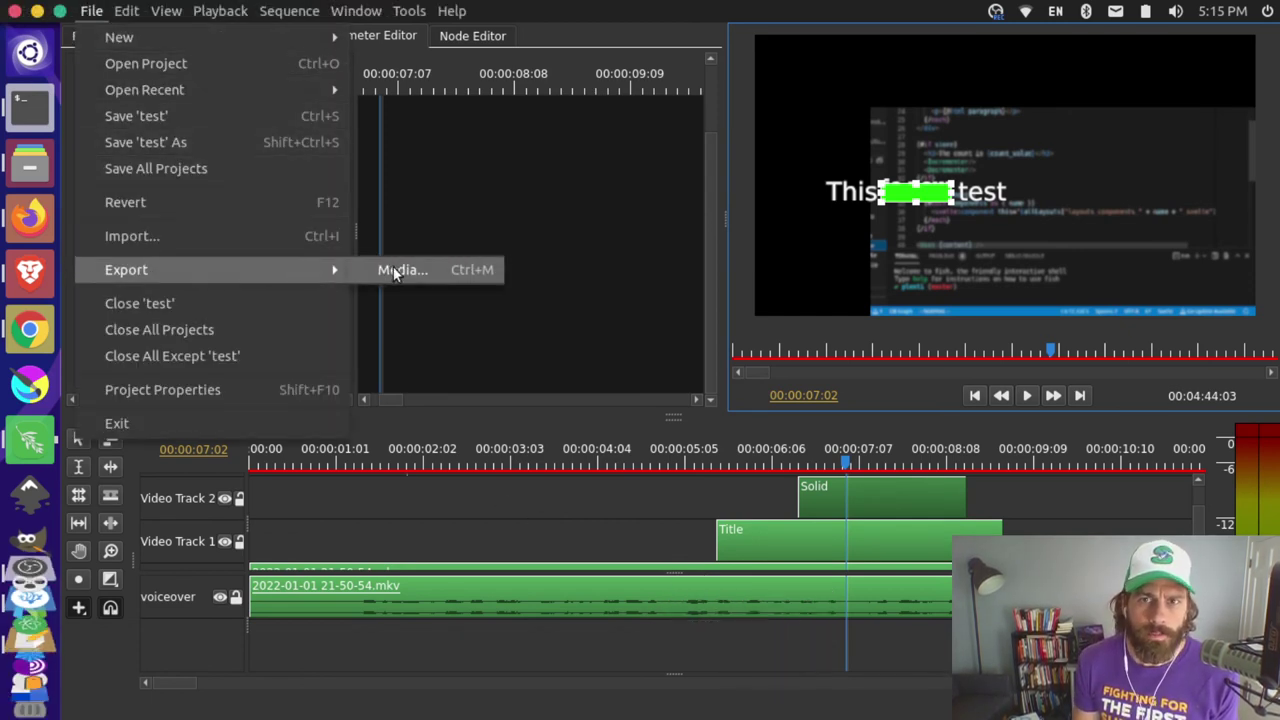
pyautogui.click(395, 272)
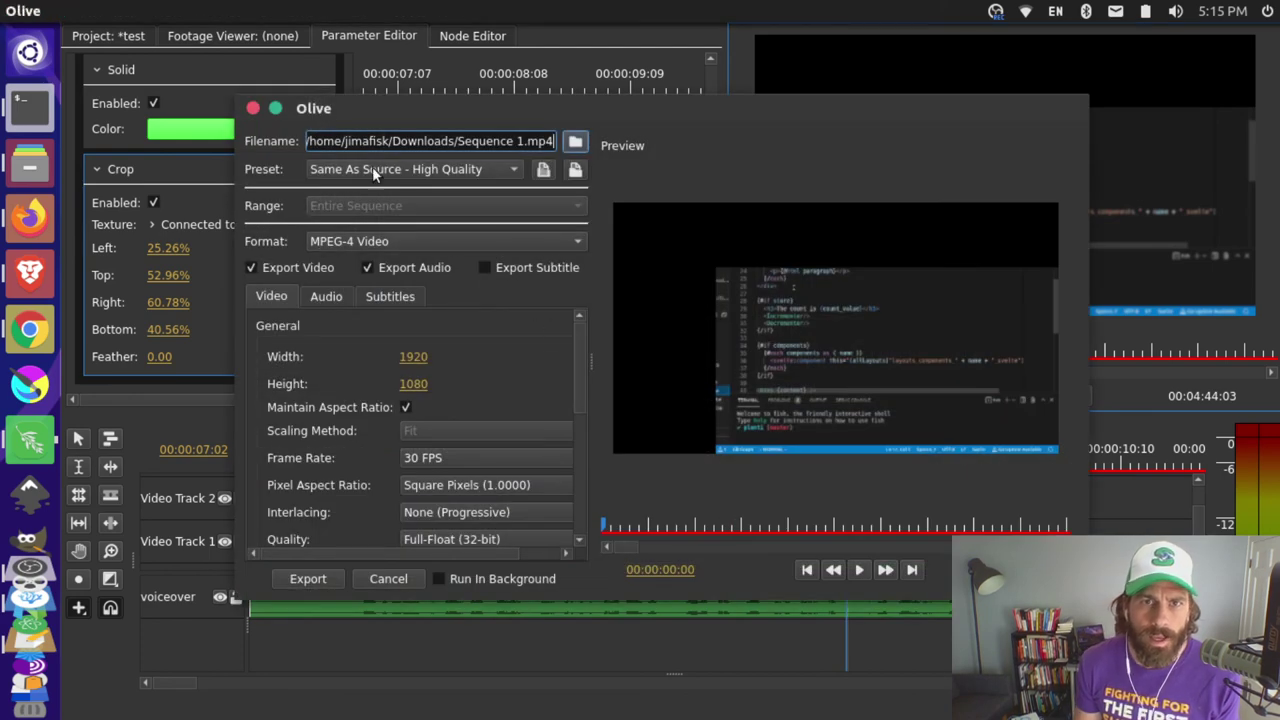
pyautogui.click(574, 141)
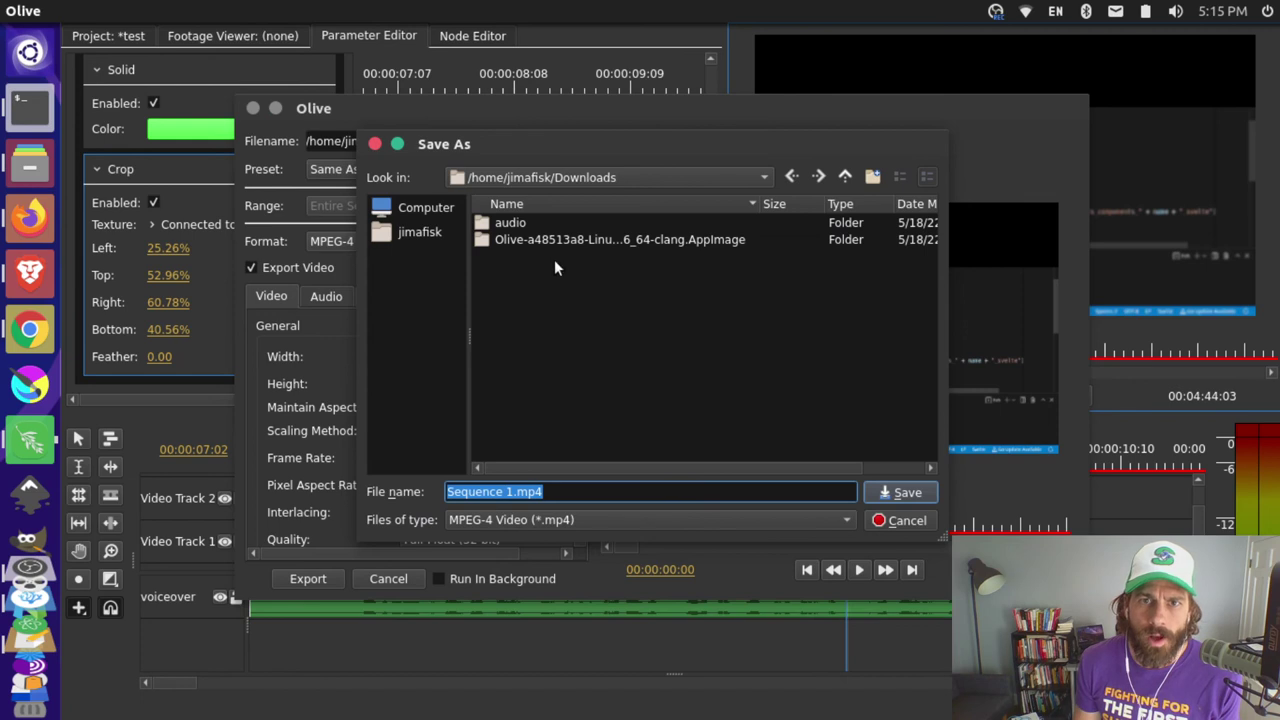
pyautogui.click(555, 300)
pyautogui.moveTo(514, 491); pyautogui.dragTo(378, 478)
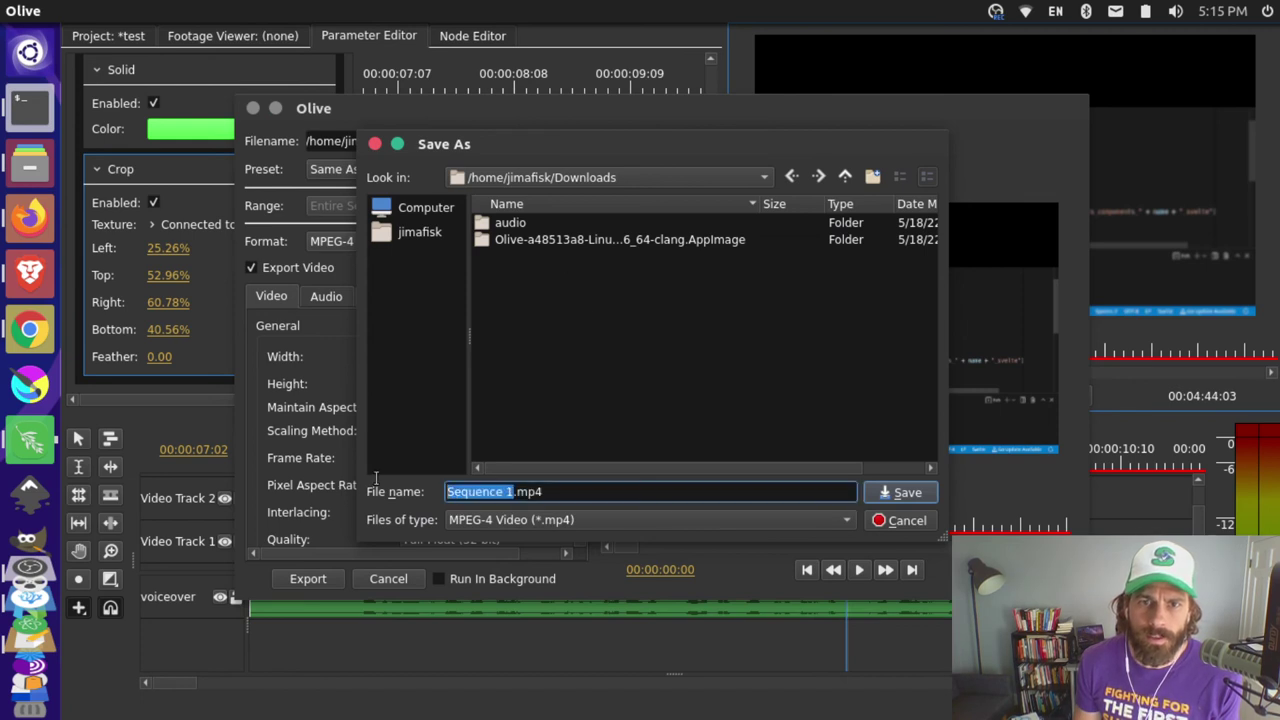
pyautogui.write('new_e')
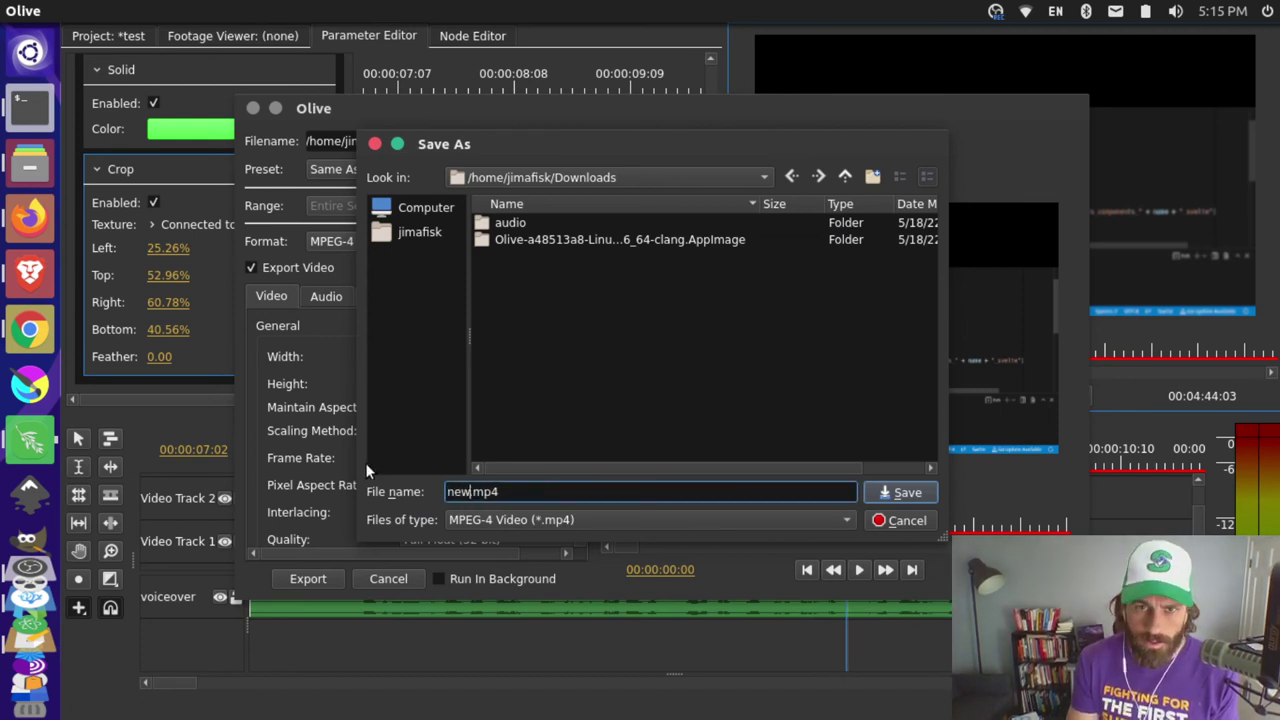
pyautogui.write('xp')
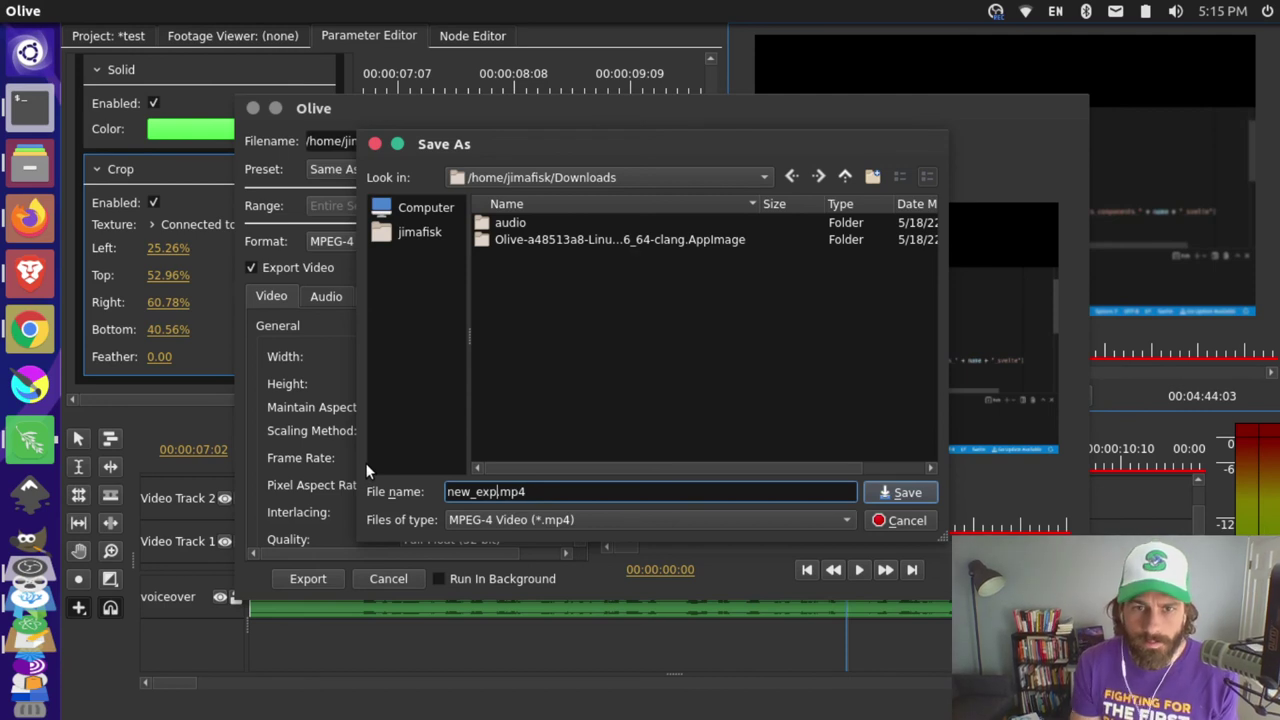
pyautogui.click(926, 490)
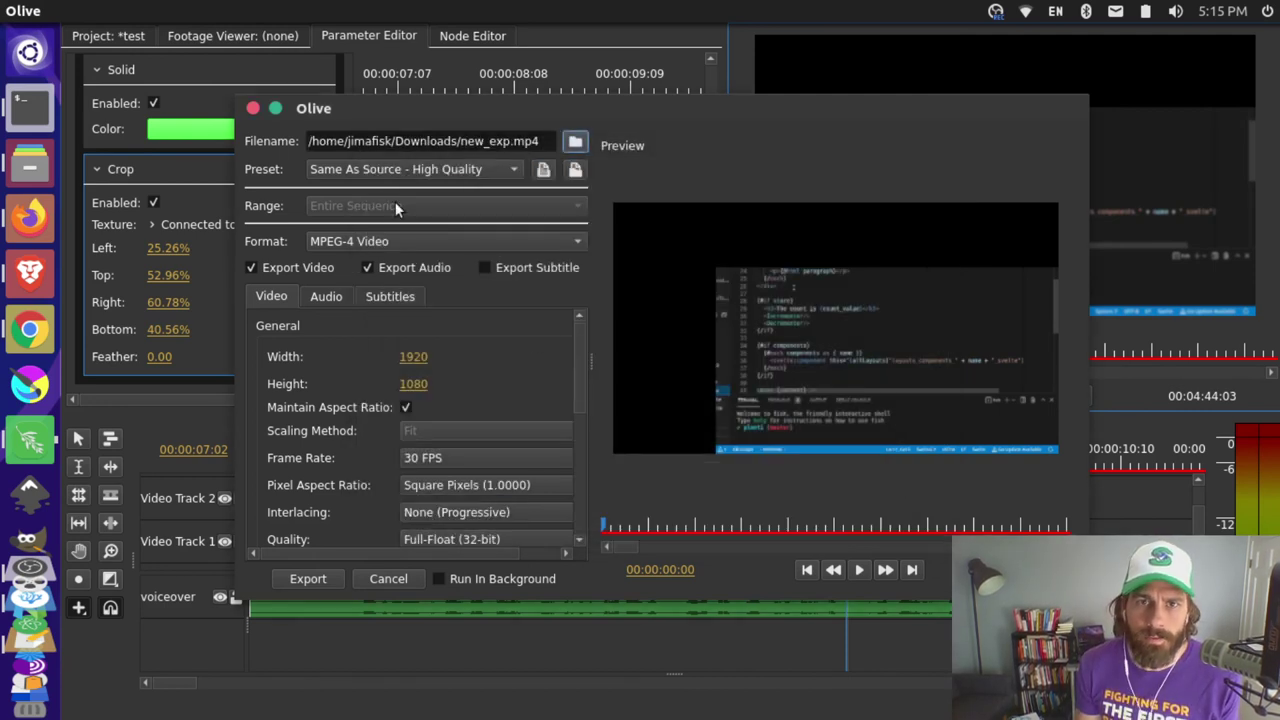
# Keep the Same As Source - High Quality preset and start the export.
pyautogui.click(417, 170)
pyautogui.click(417, 169)
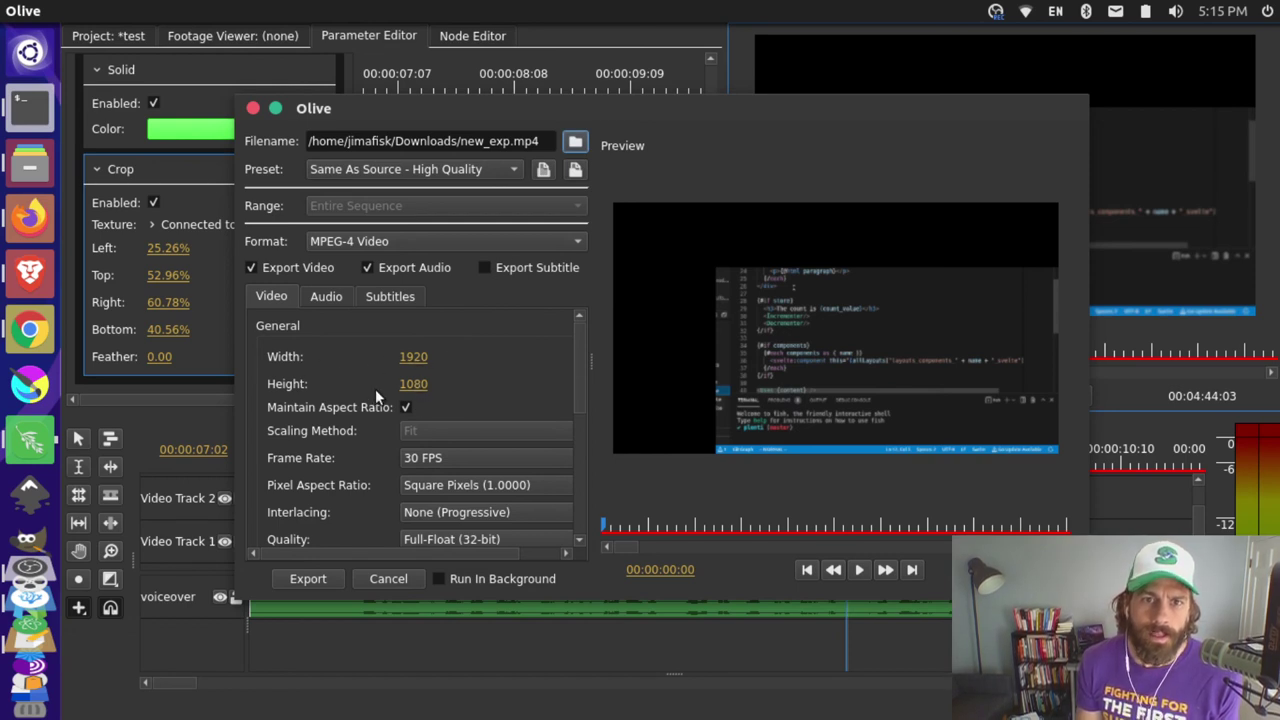
pyautogui.moveTo(581, 372); pyautogui.dragTo(564, 505)
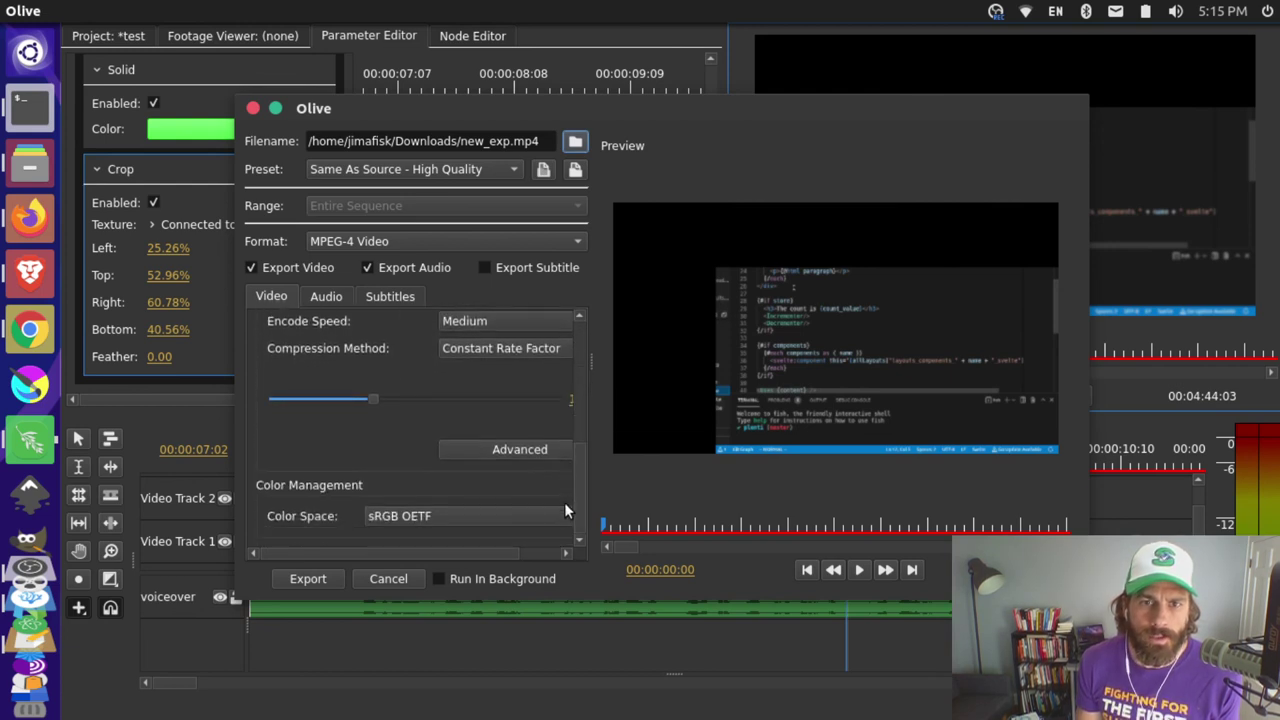
pyautogui.click(301, 576)
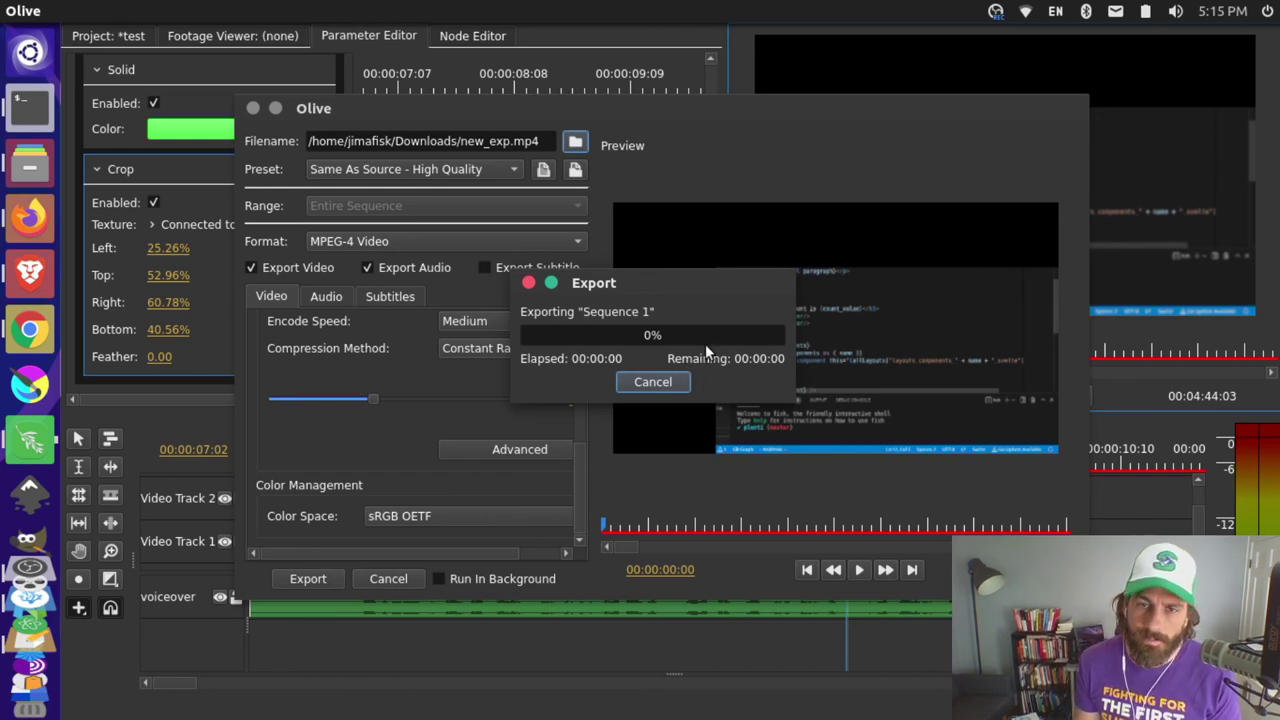
pyautogui.moveTo(703, 284); pyautogui.dragTo(583, 284)
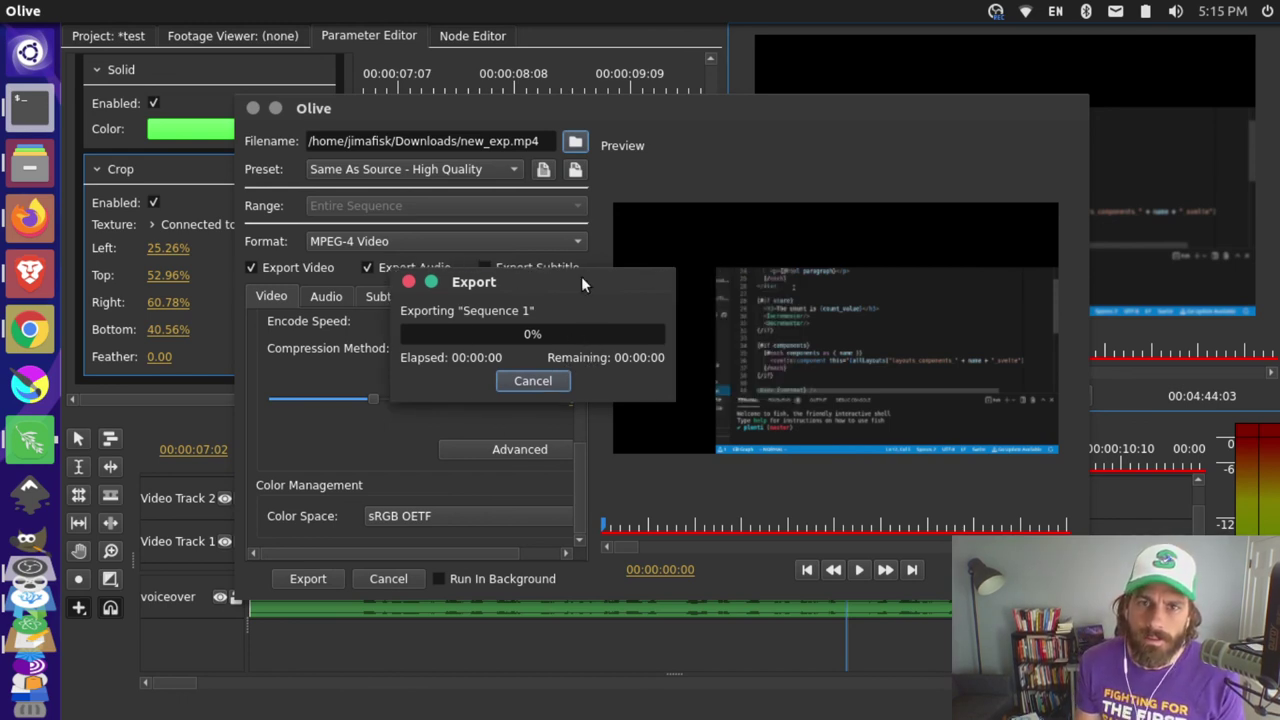